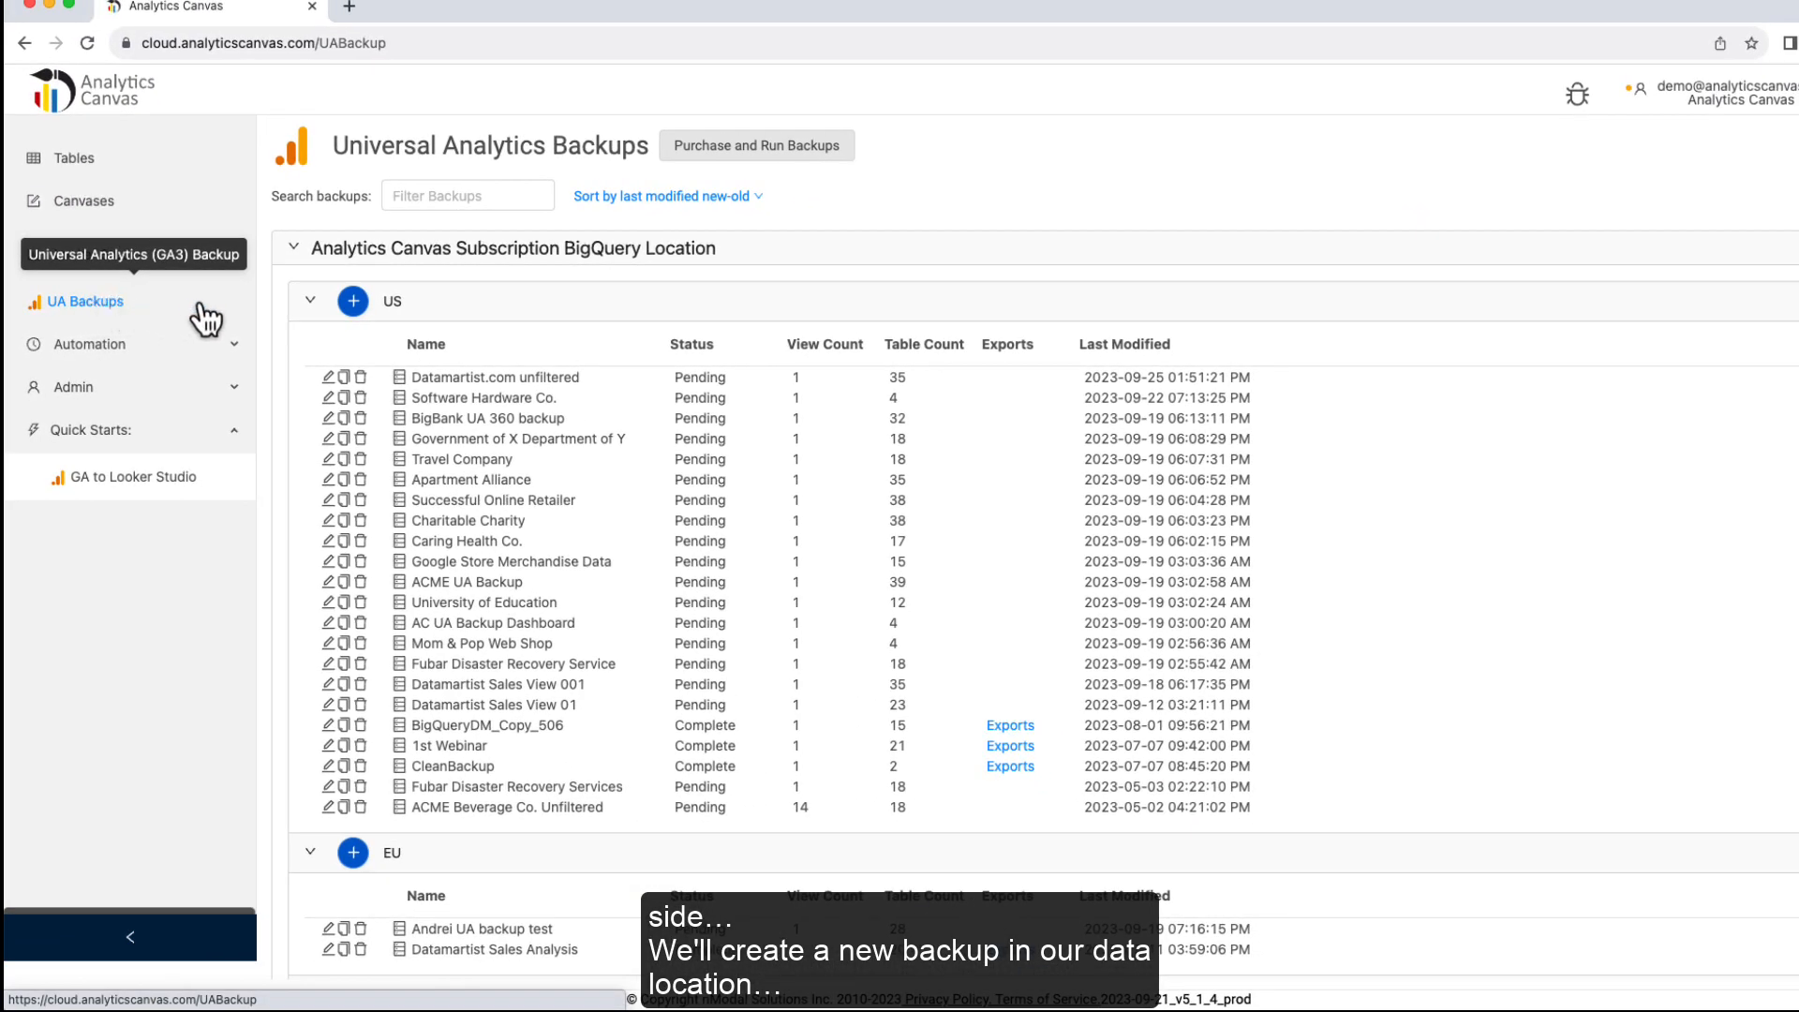
Step: Create a new backup under US named Datamartist.com
{"action": "left_click", "coordinate": [353, 300]}
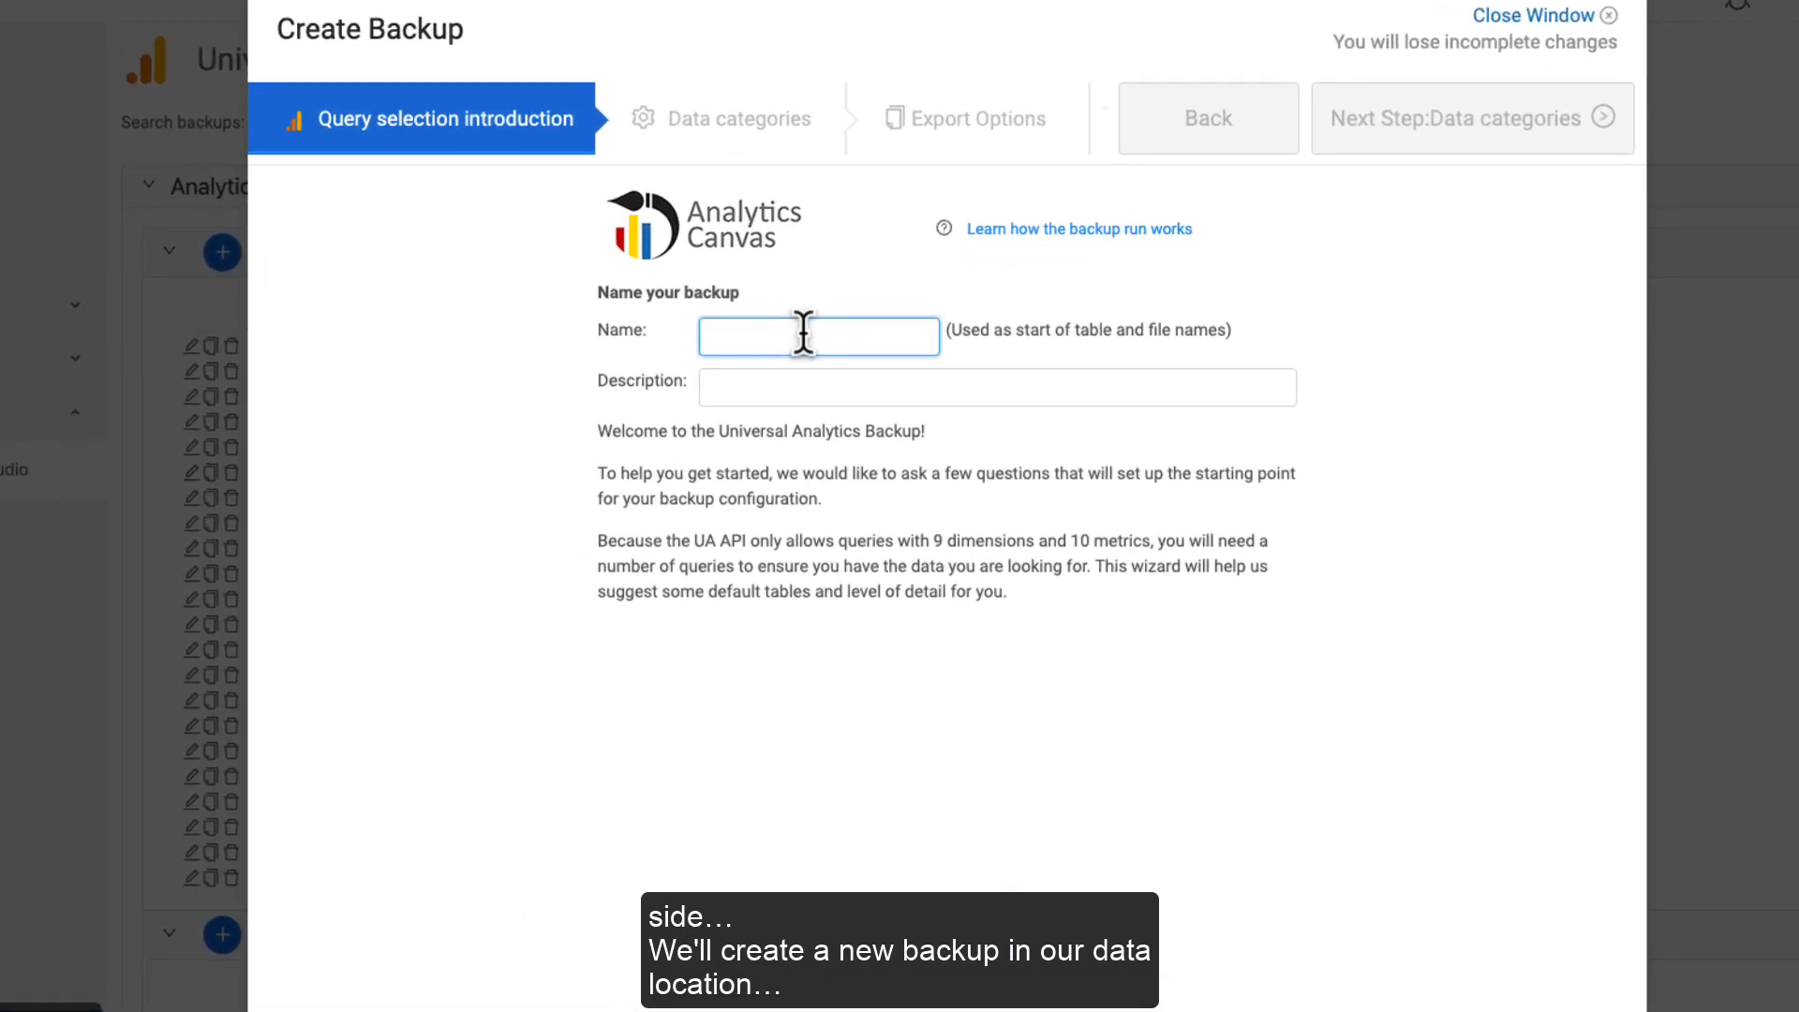
{"action": "type", "text": "Datamartist.com"}
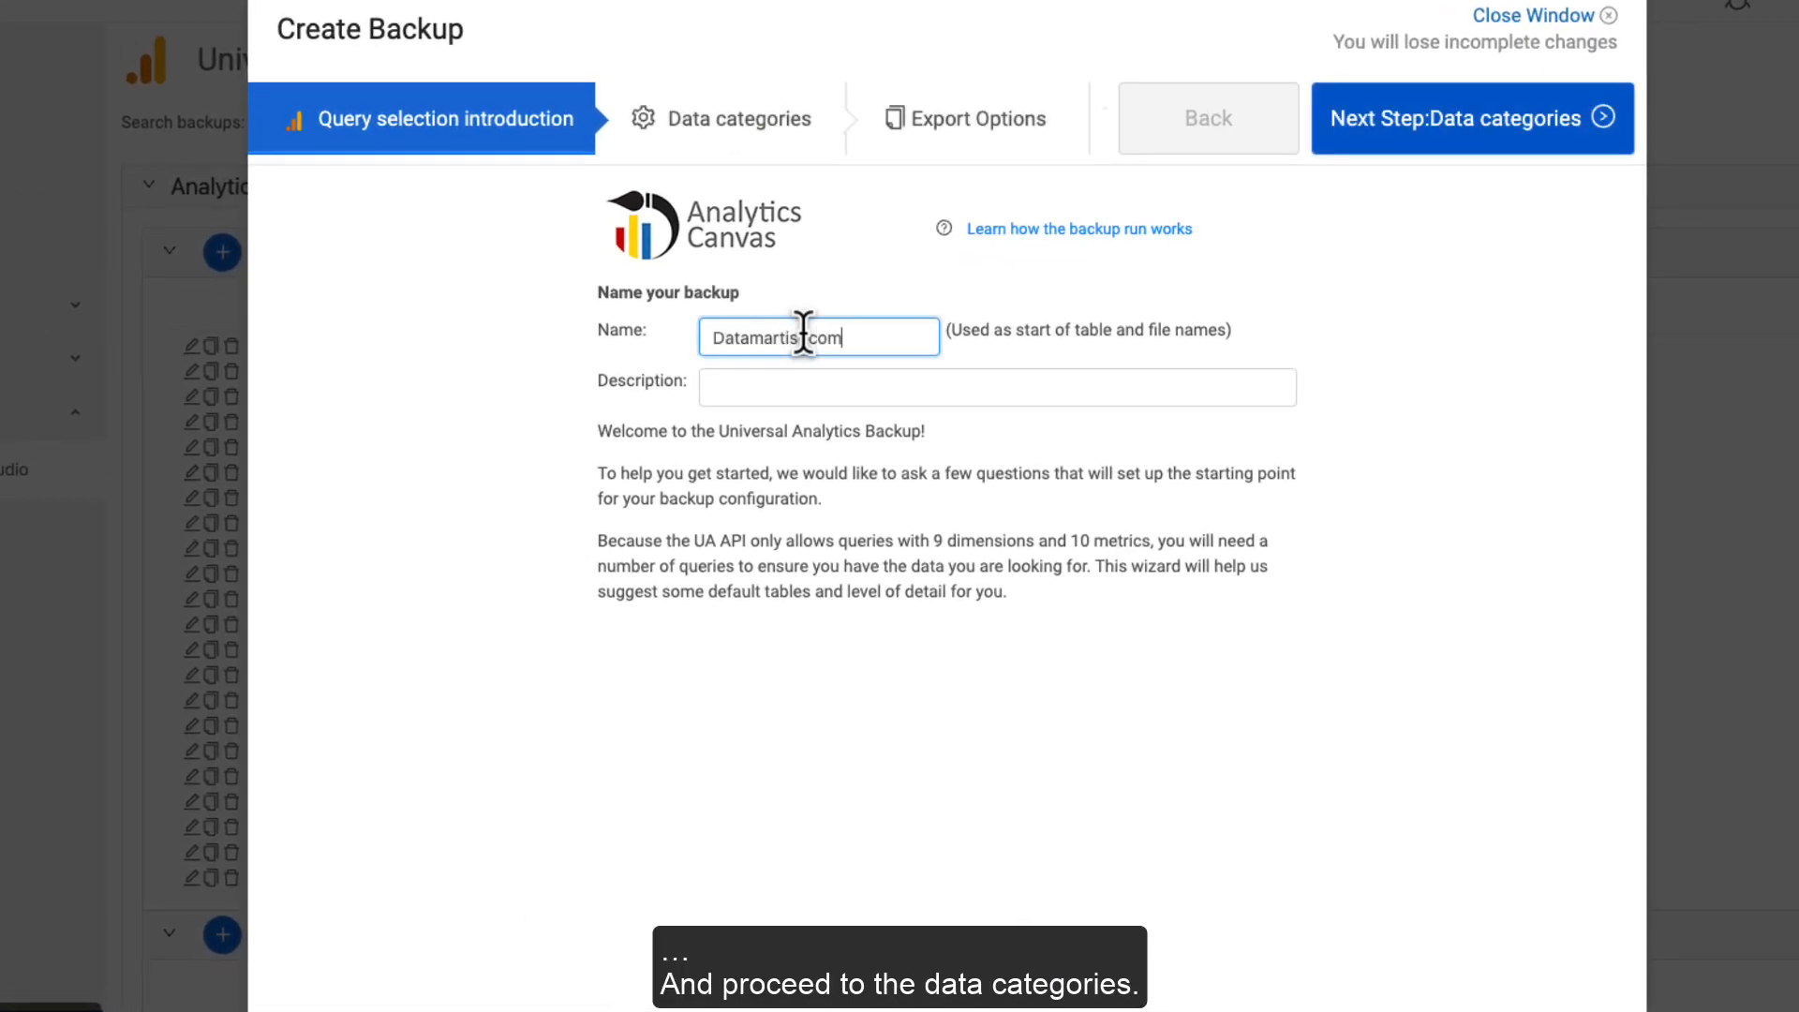
{"action": "left_click", "coordinate": [1350, 125]}
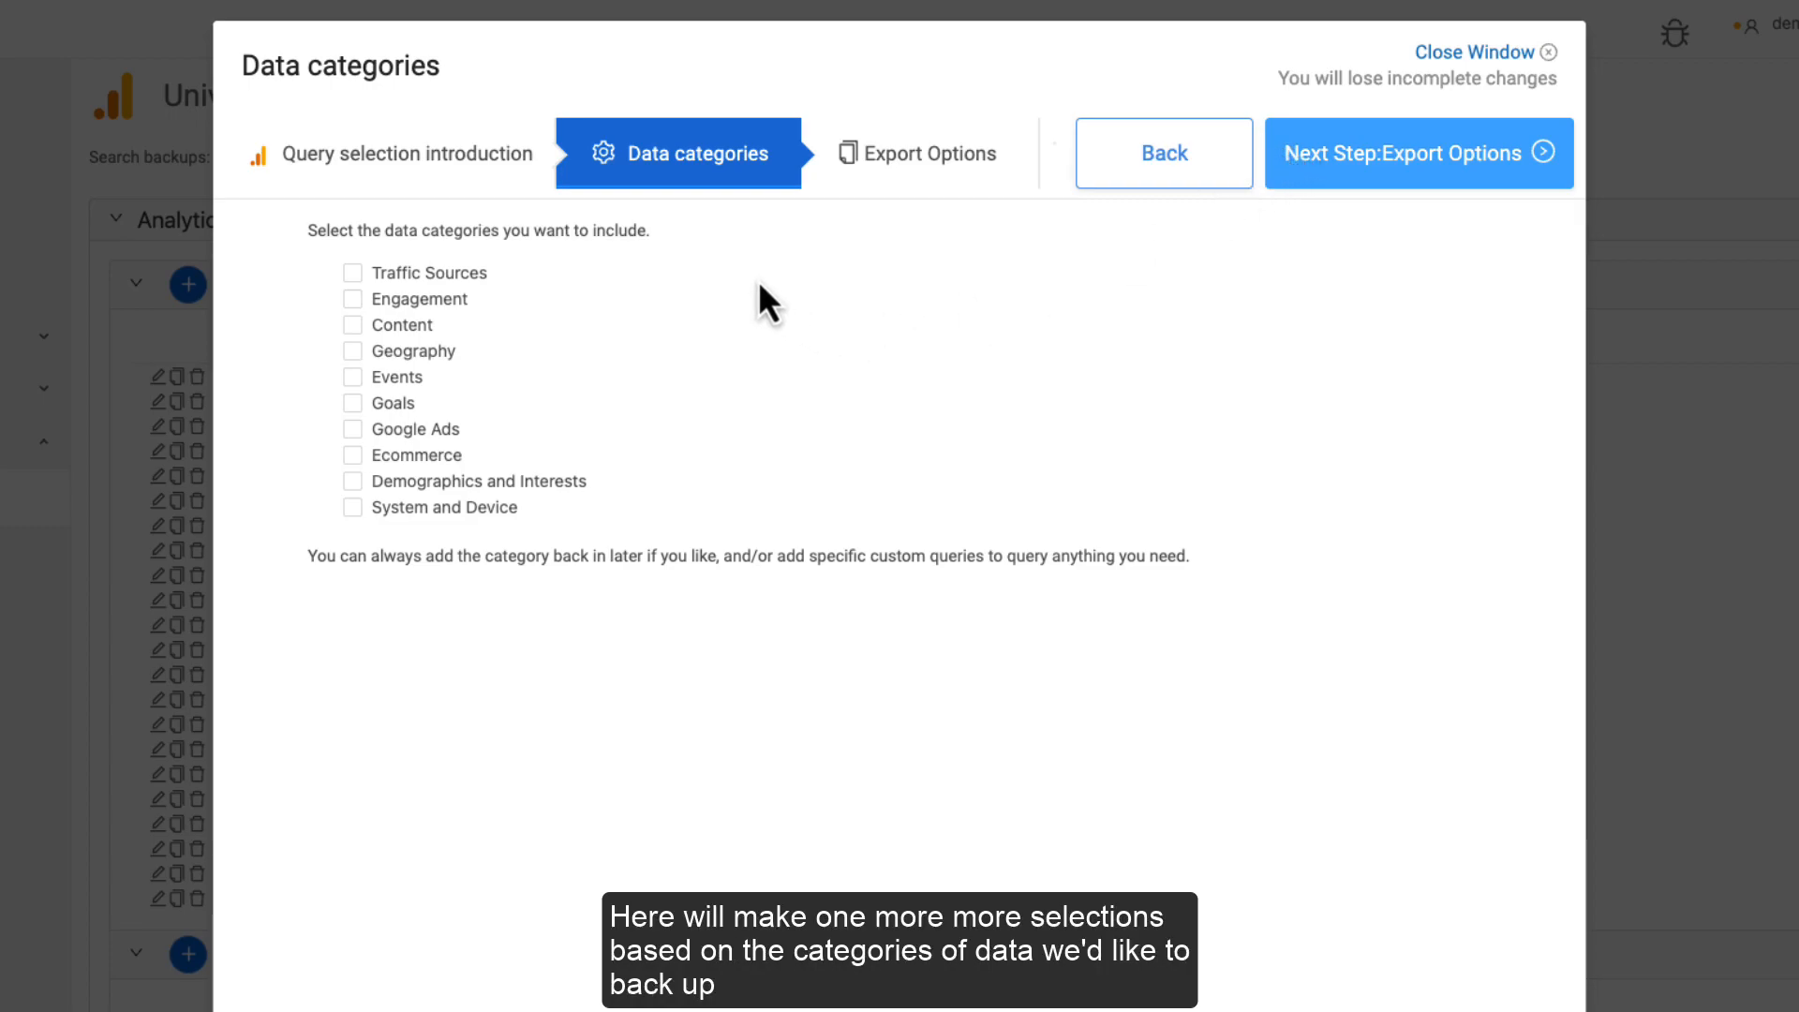
Step: Include Traffic Sources, Engagement, Content, Geography, Events, Demographics, System and Device, and Goals data
{"action": "left_click", "coordinate": [354, 273]}
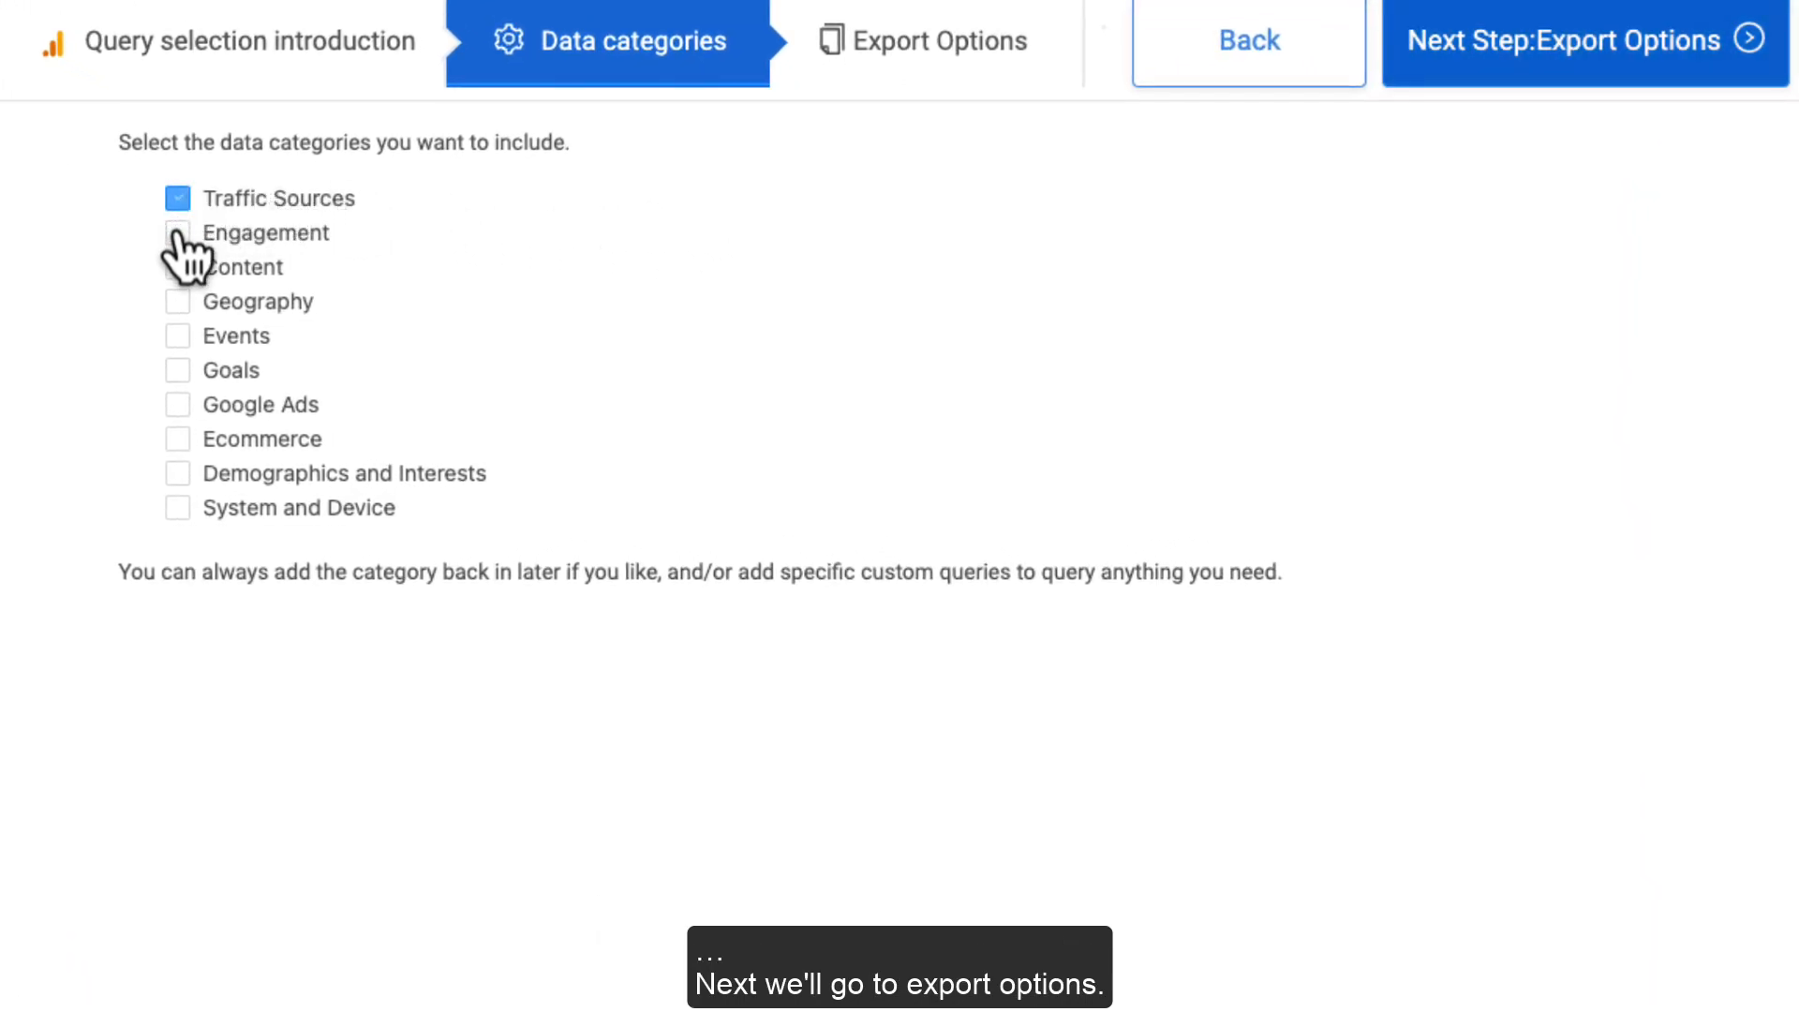
{"action": "left_click", "coordinate": [178, 233]}
{"action": "left_click", "coordinate": [178, 267]}
{"action": "left_click", "coordinate": [179, 300]}
{"action": "left_click", "coordinate": [178, 335]}
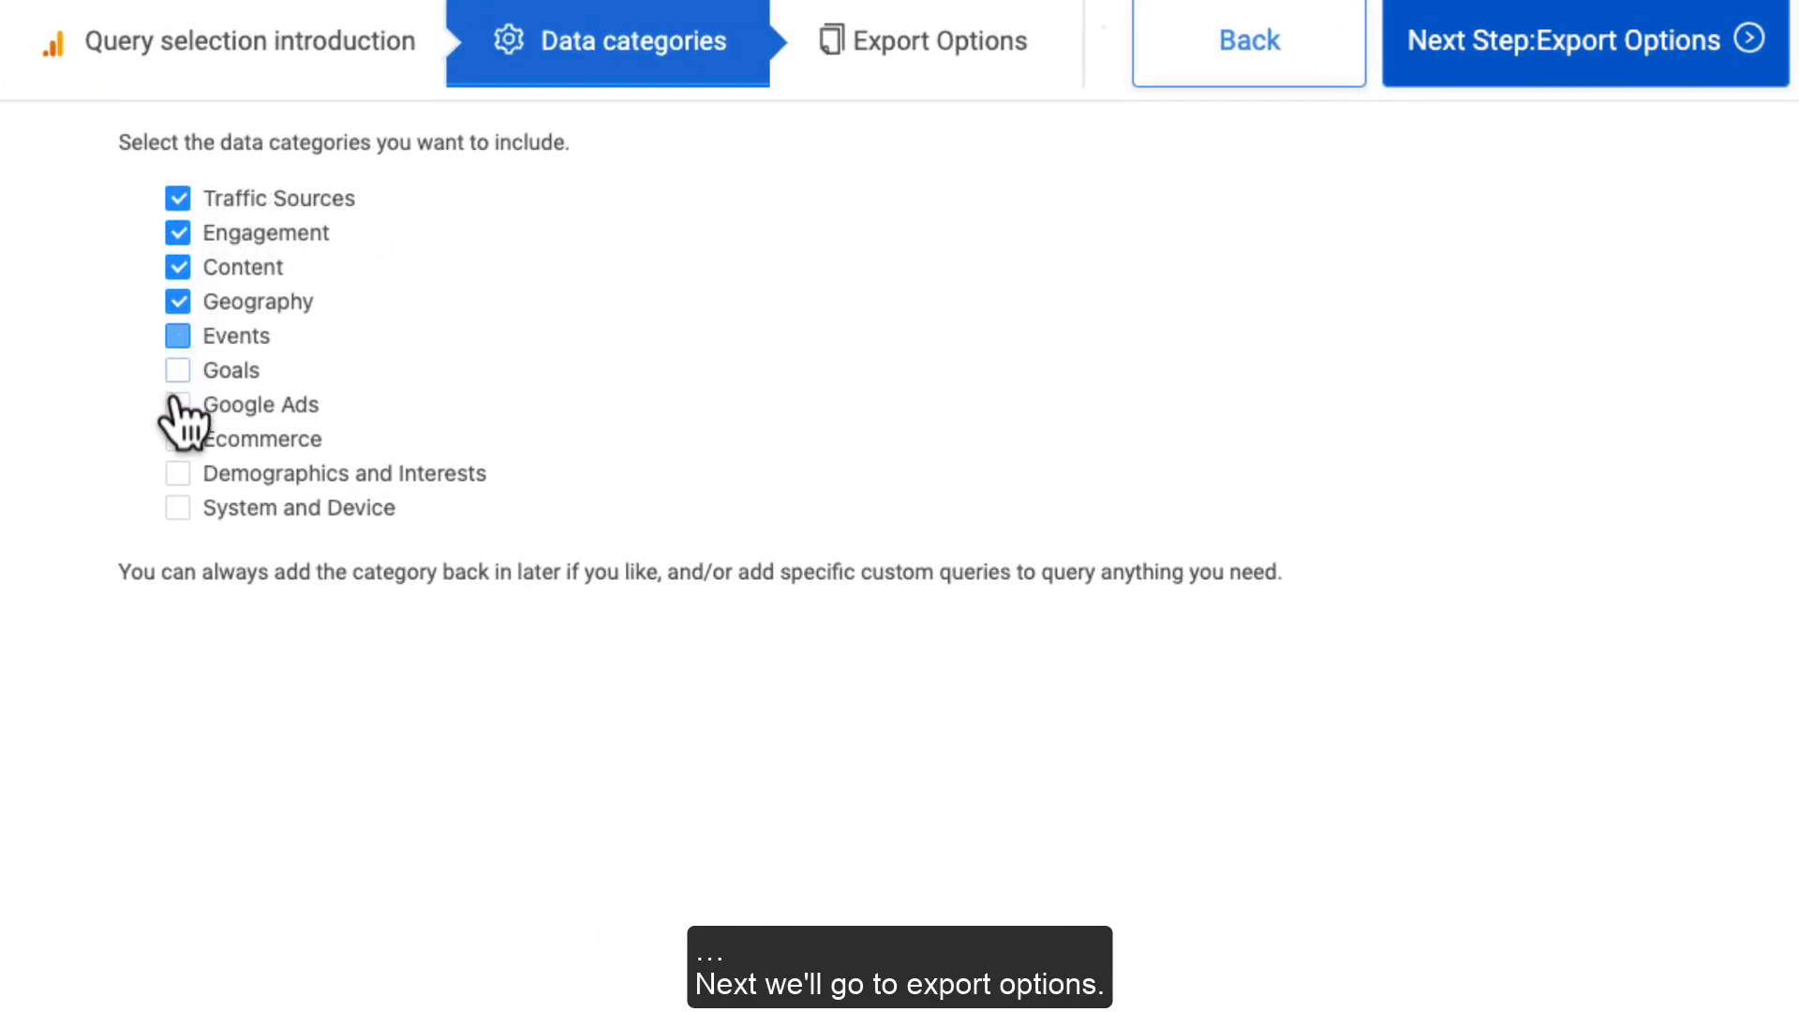
{"action": "left_click", "coordinate": [178, 474]}
{"action": "left_click", "coordinate": [178, 508]}
{"action": "left_click", "coordinate": [178, 371]}
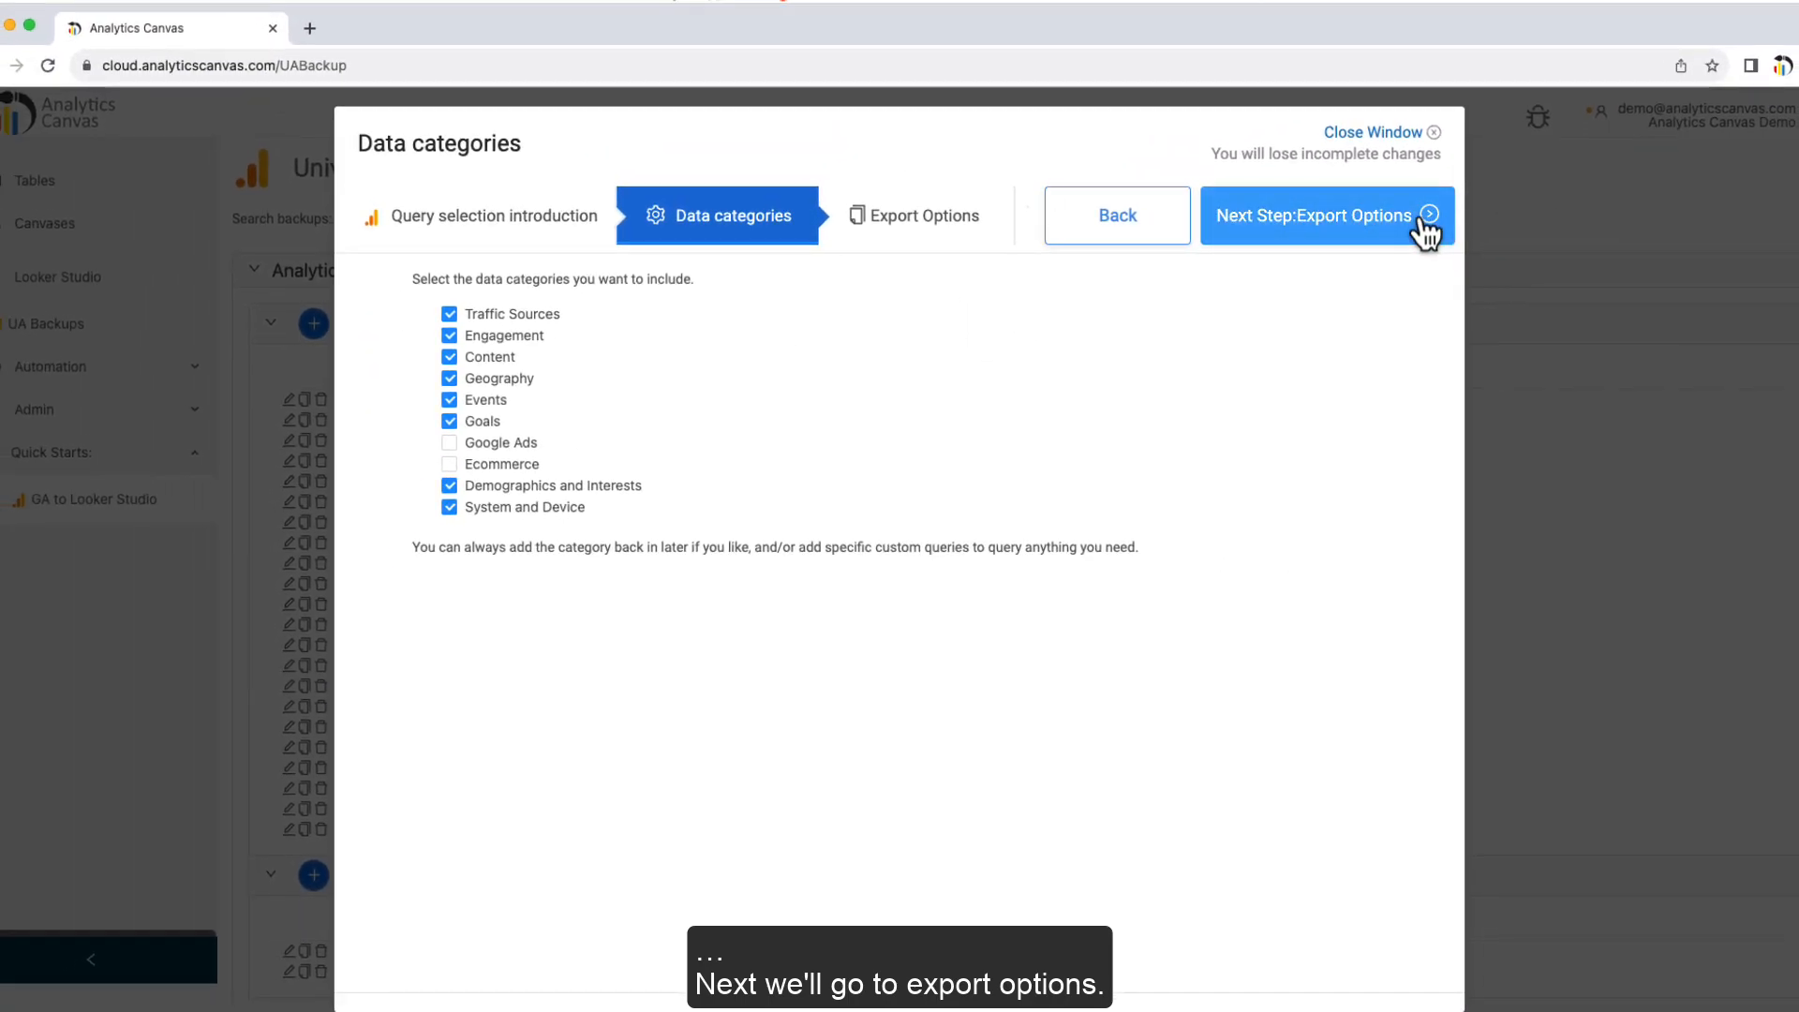
Step: Choose Sheets as the export target and submit the backup setup
{"action": "left_click", "coordinate": [1743, 47]}
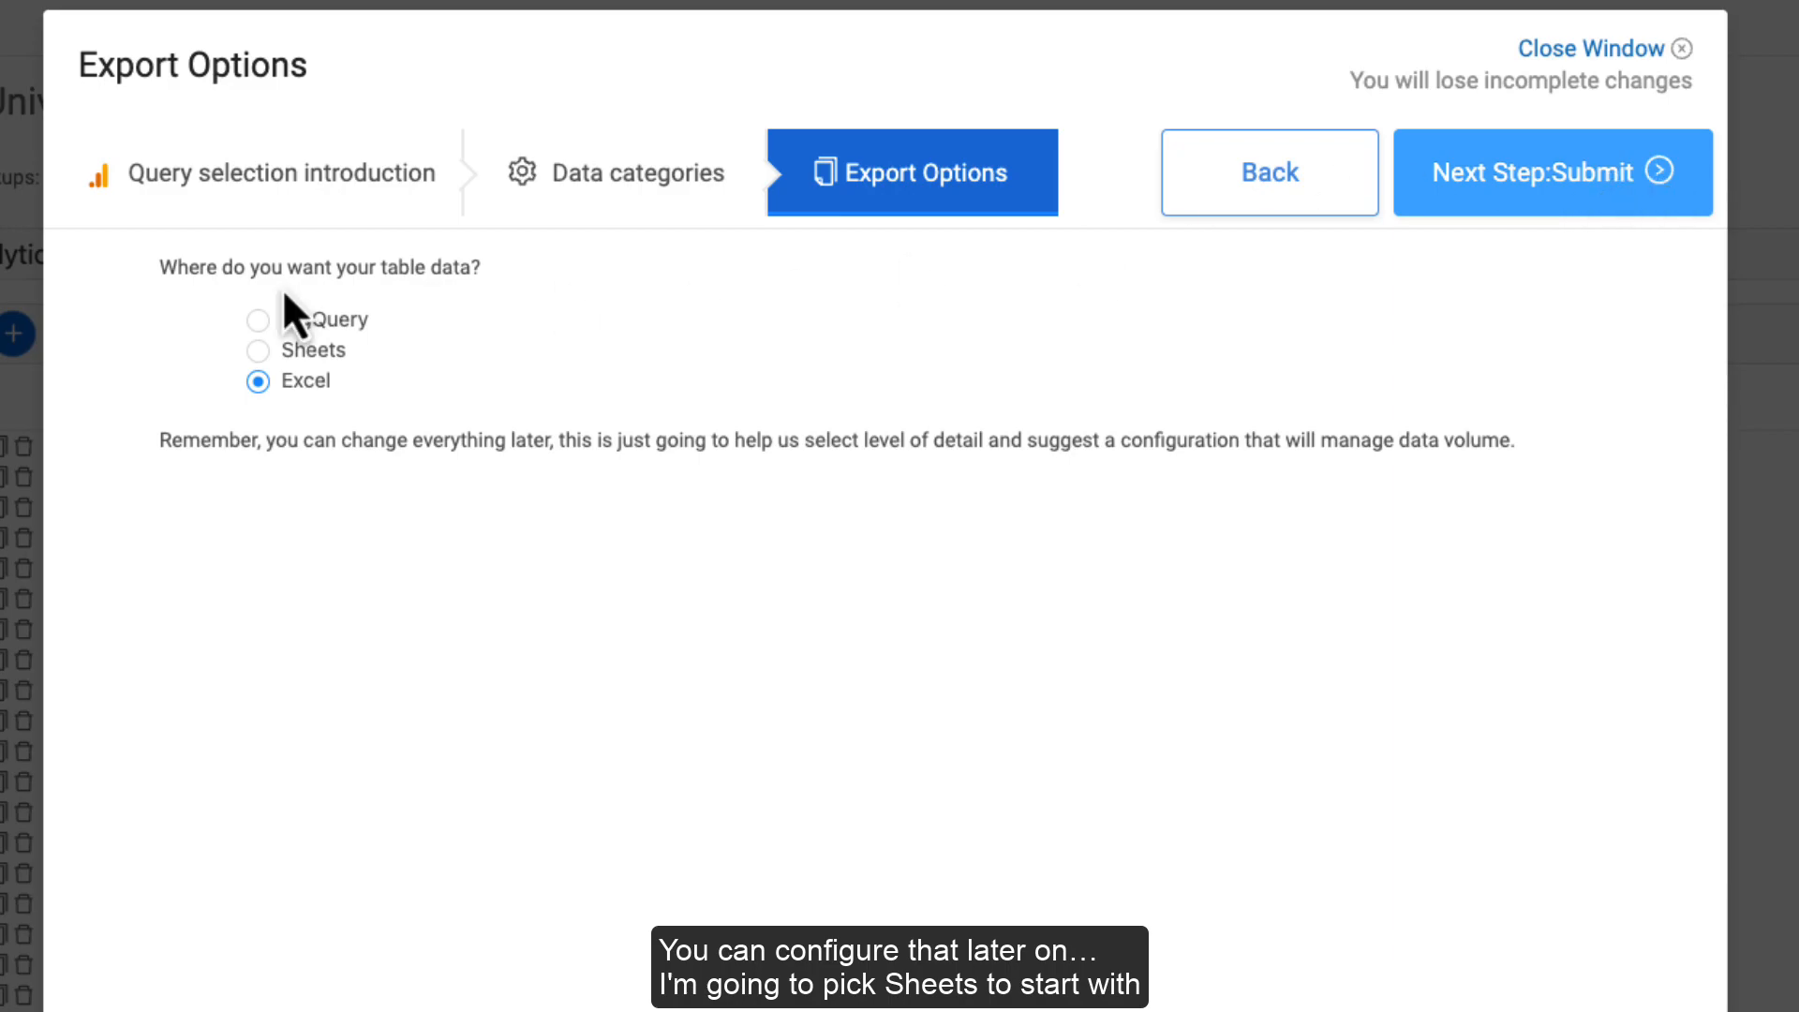
{"action": "left_click", "coordinate": [258, 352]}
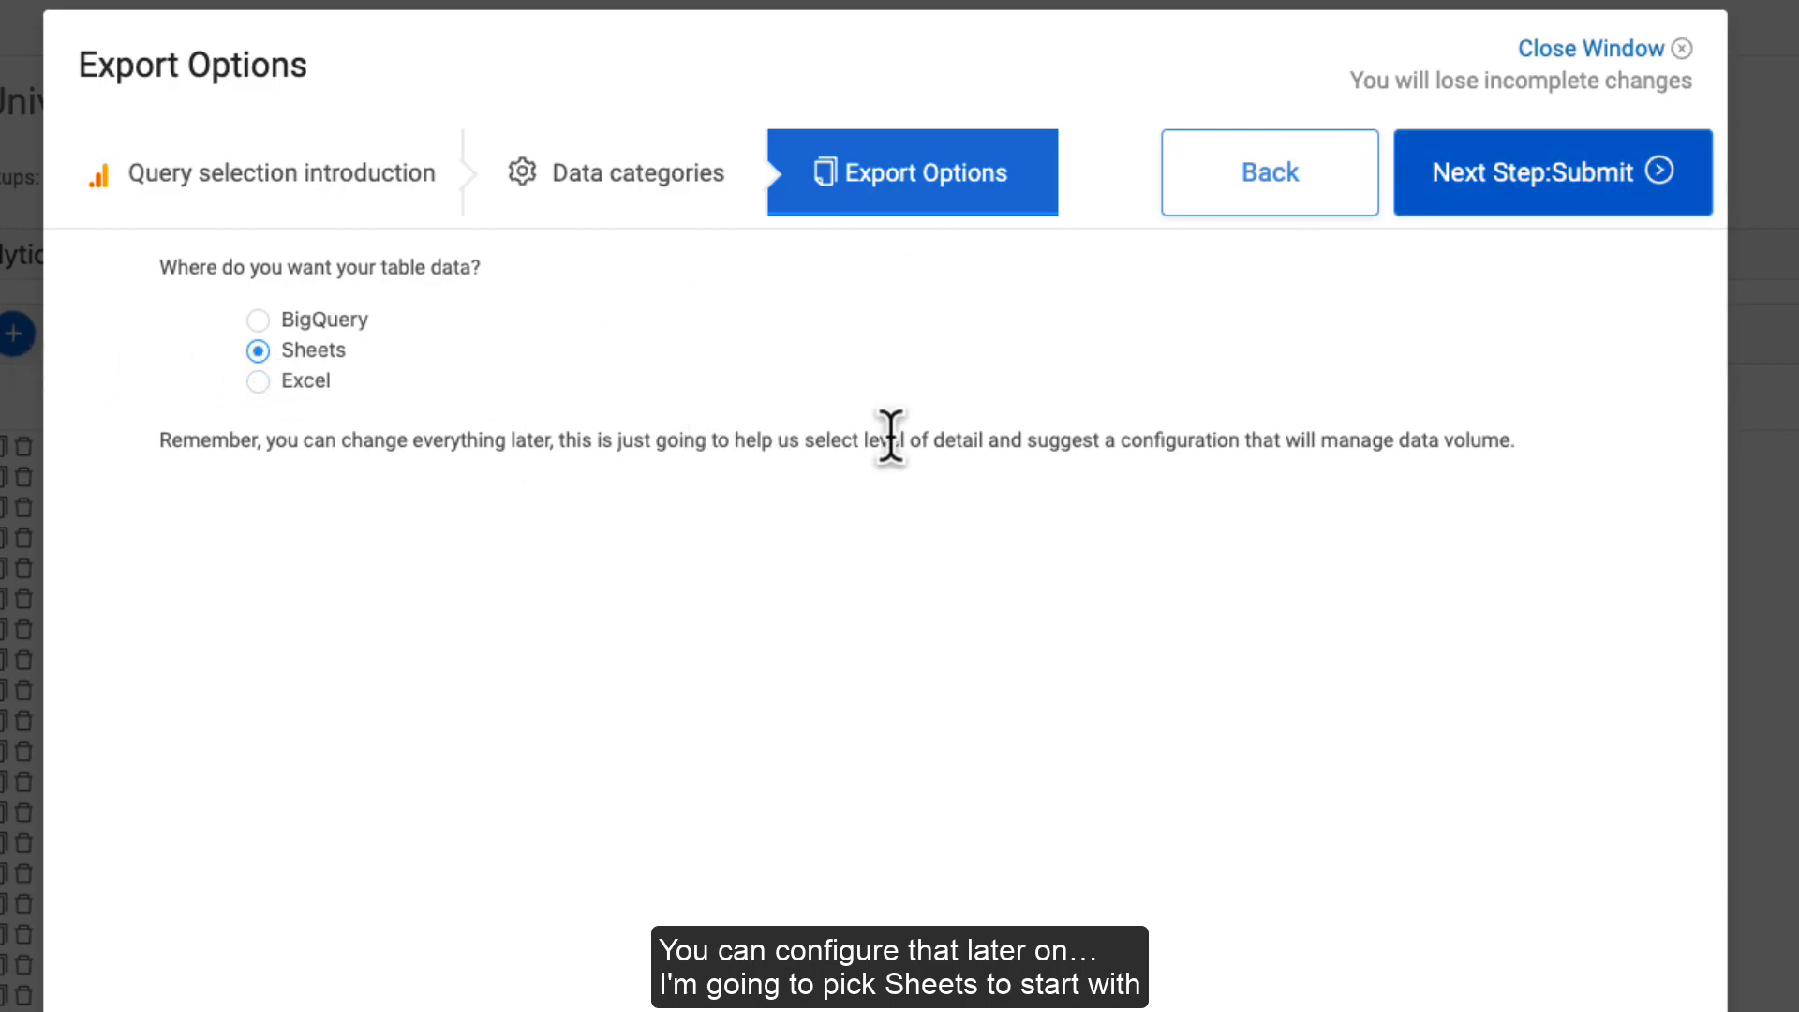
{"action": "left_click", "coordinate": [1660, 193]}
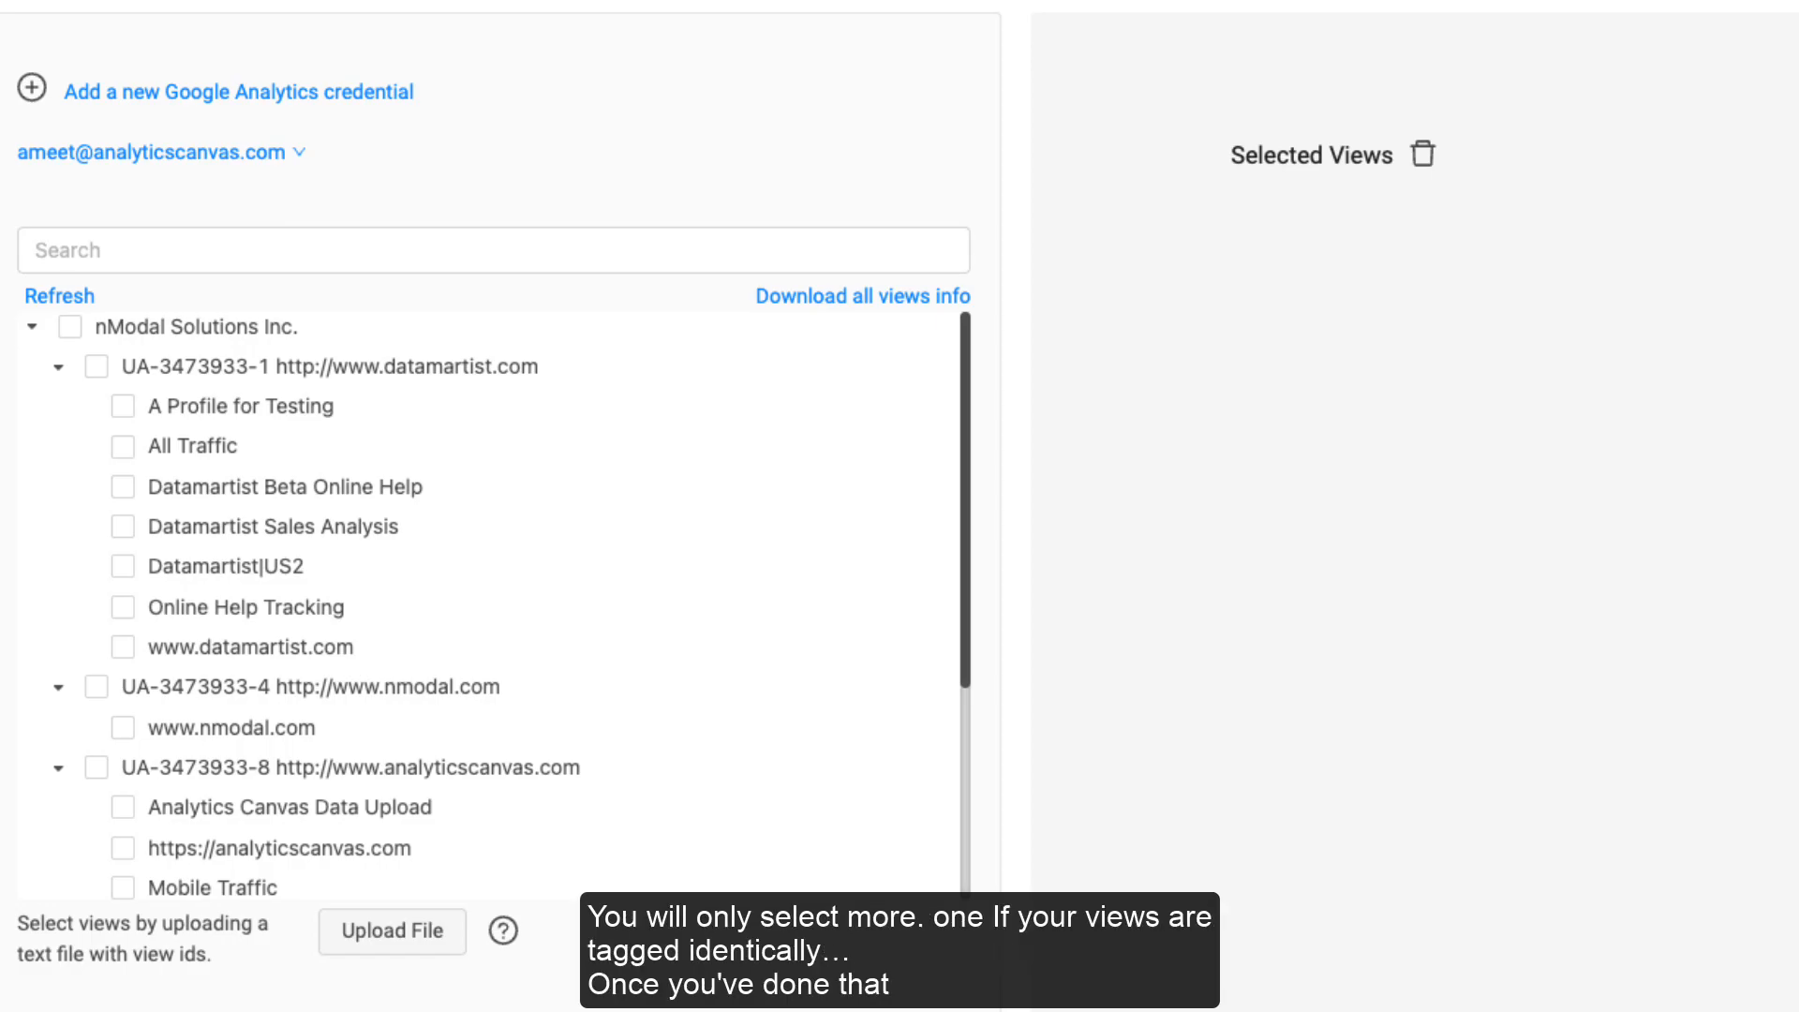
Step: Select the Datamartist Sales Analysis view and proceed to the Config step
{"action": "left_click", "coordinate": [123, 527]}
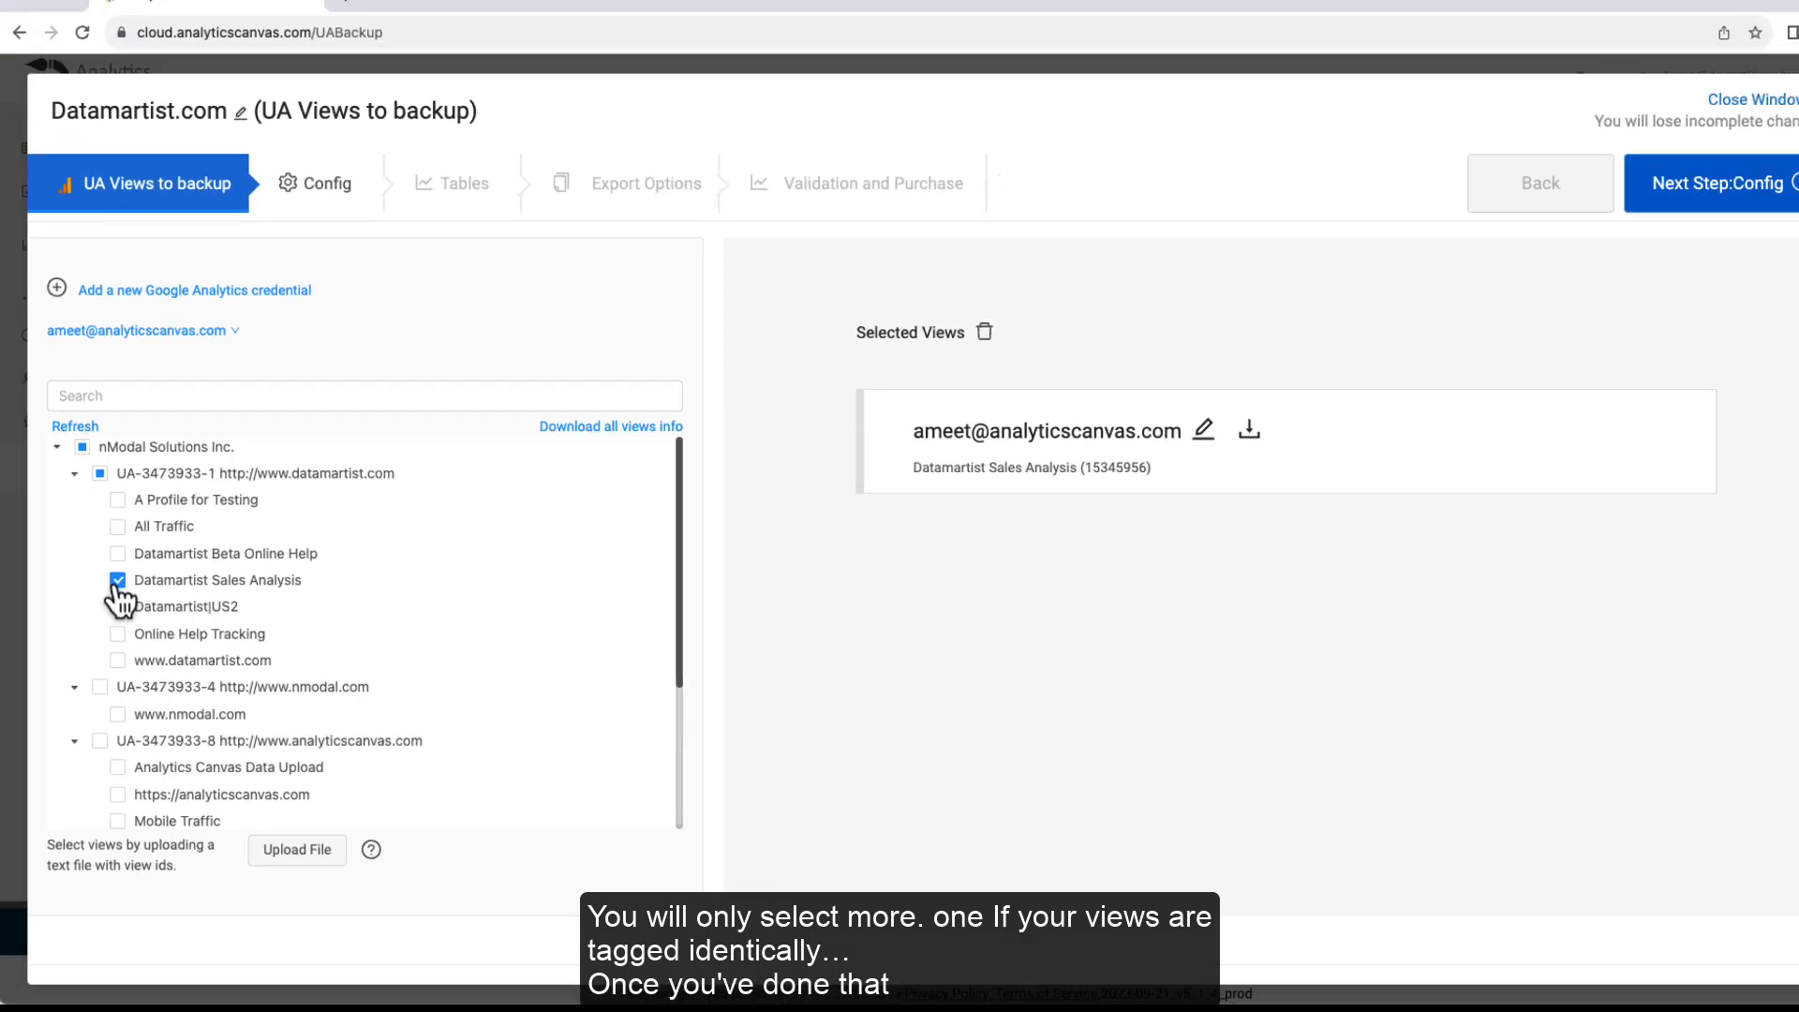
{"action": "left_click", "coordinate": [1765, 190]}
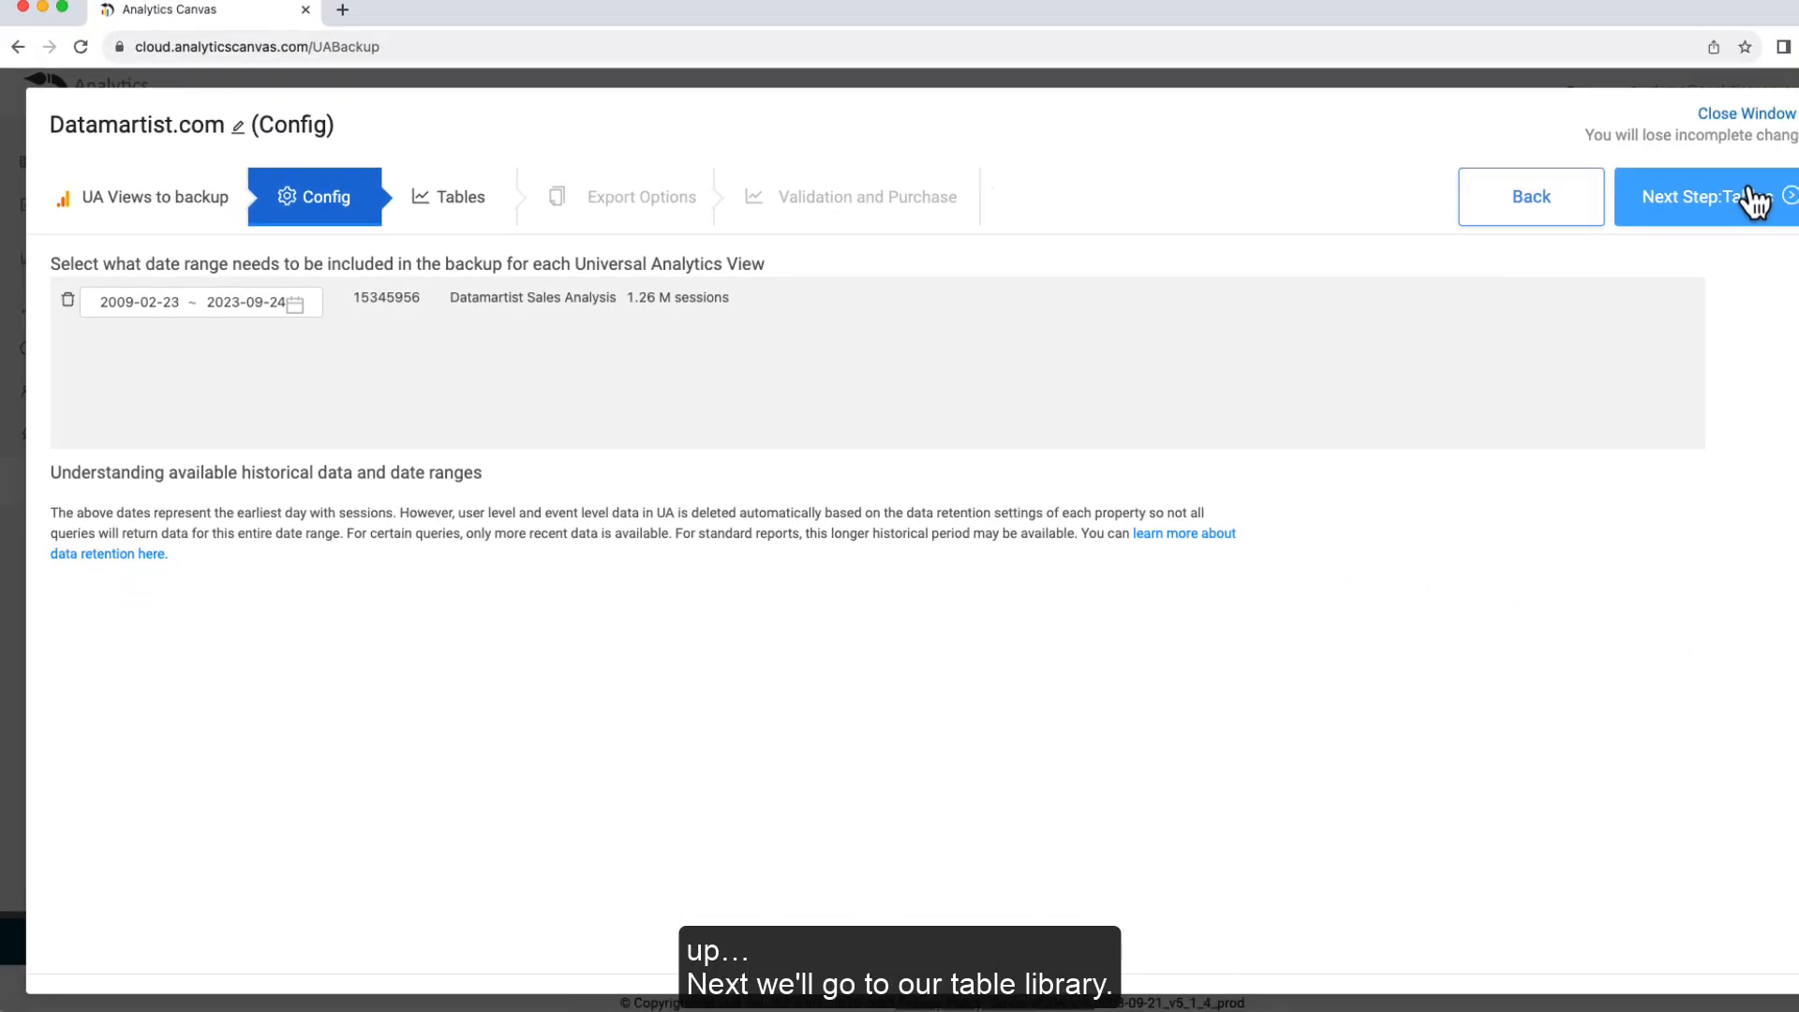
Step: Move on to the Tables step and bring up the predefined queries list
{"action": "left_click", "coordinate": [1754, 200]}
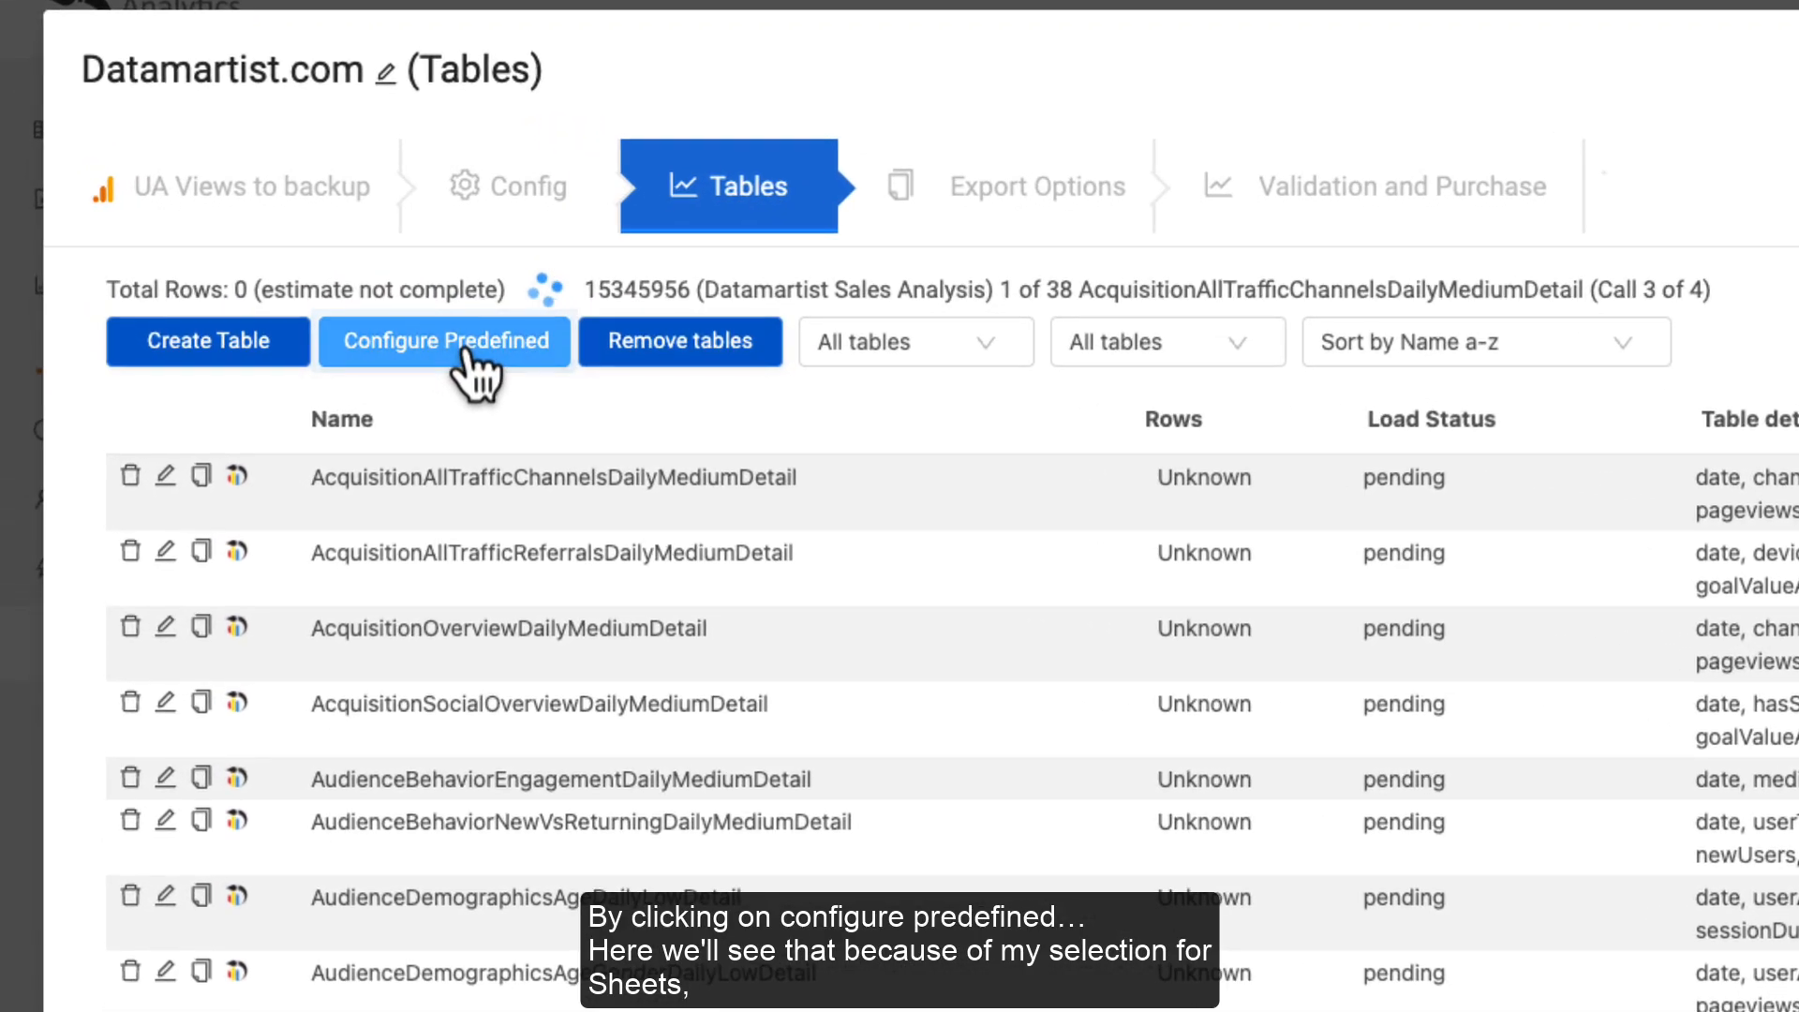
{"action": "left_click", "coordinate": [396, 339]}
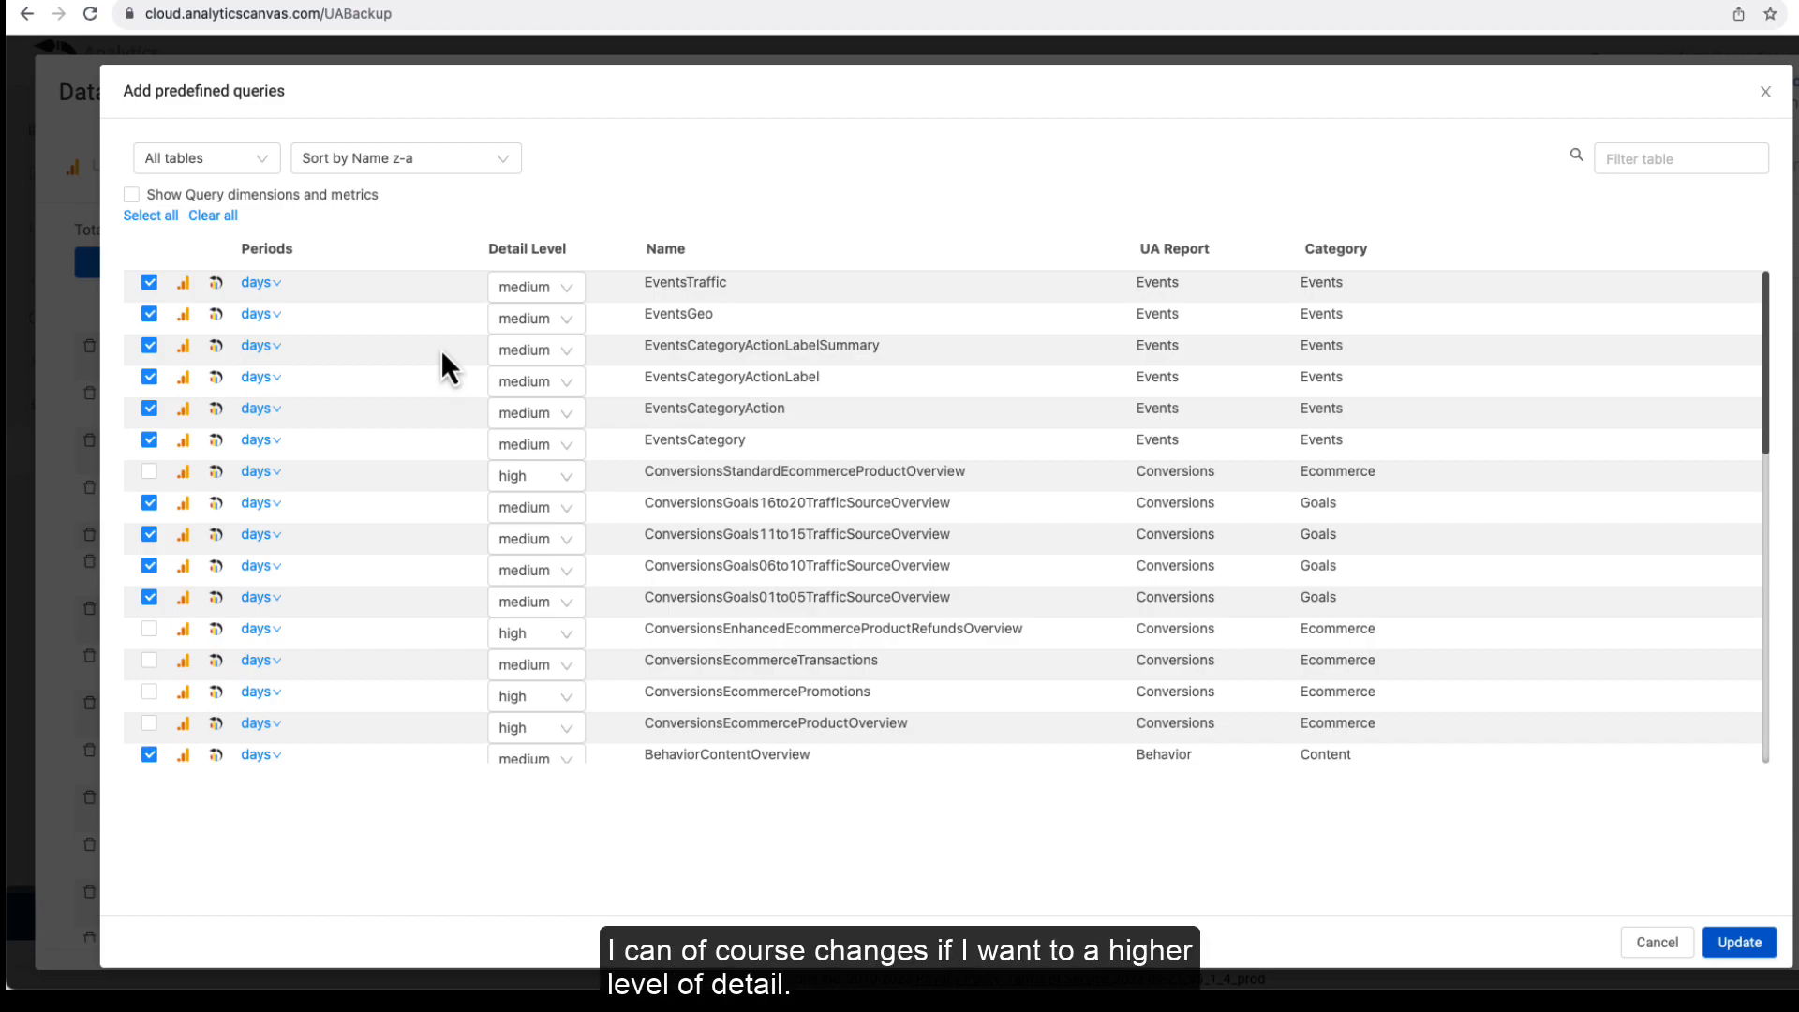
Step: Set the four Events queries to high detail and show their dimensions and metrics
{"action": "left_click", "coordinate": [517, 303]}
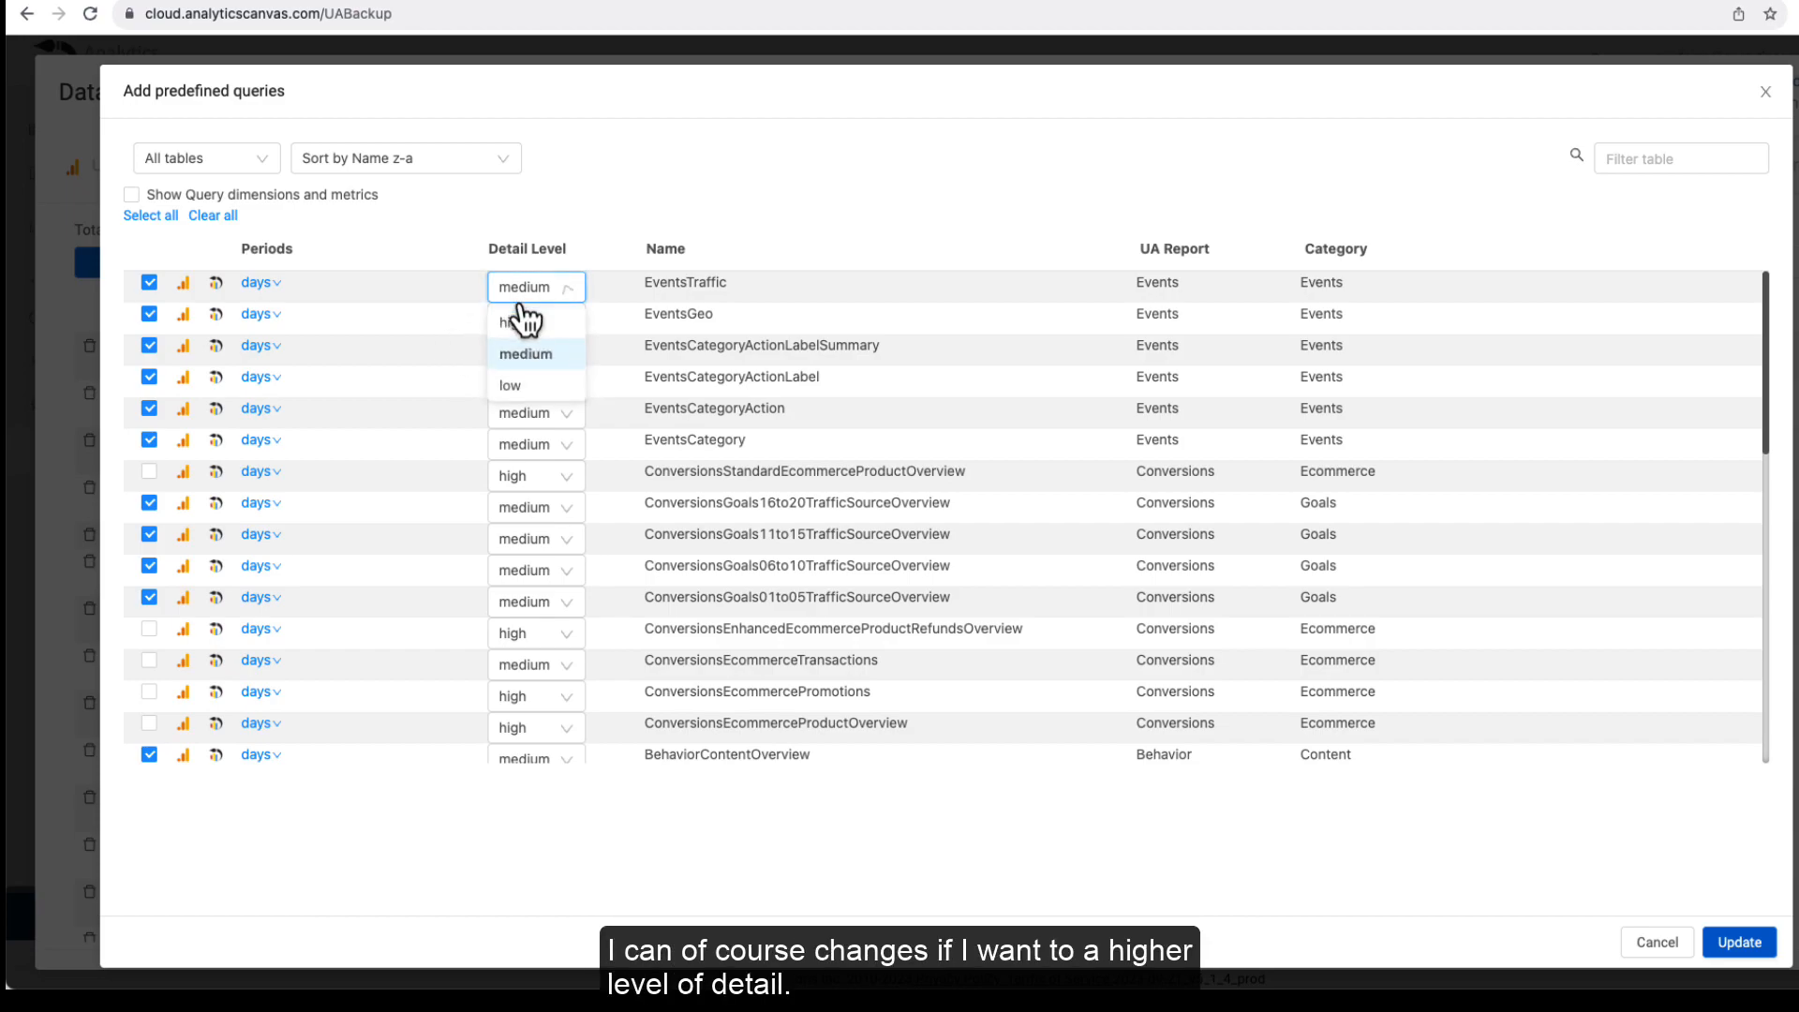
{"action": "left_click", "coordinate": [560, 324]}
{"action": "left_click", "coordinate": [560, 326]}
{"action": "left_click", "coordinate": [551, 353]}
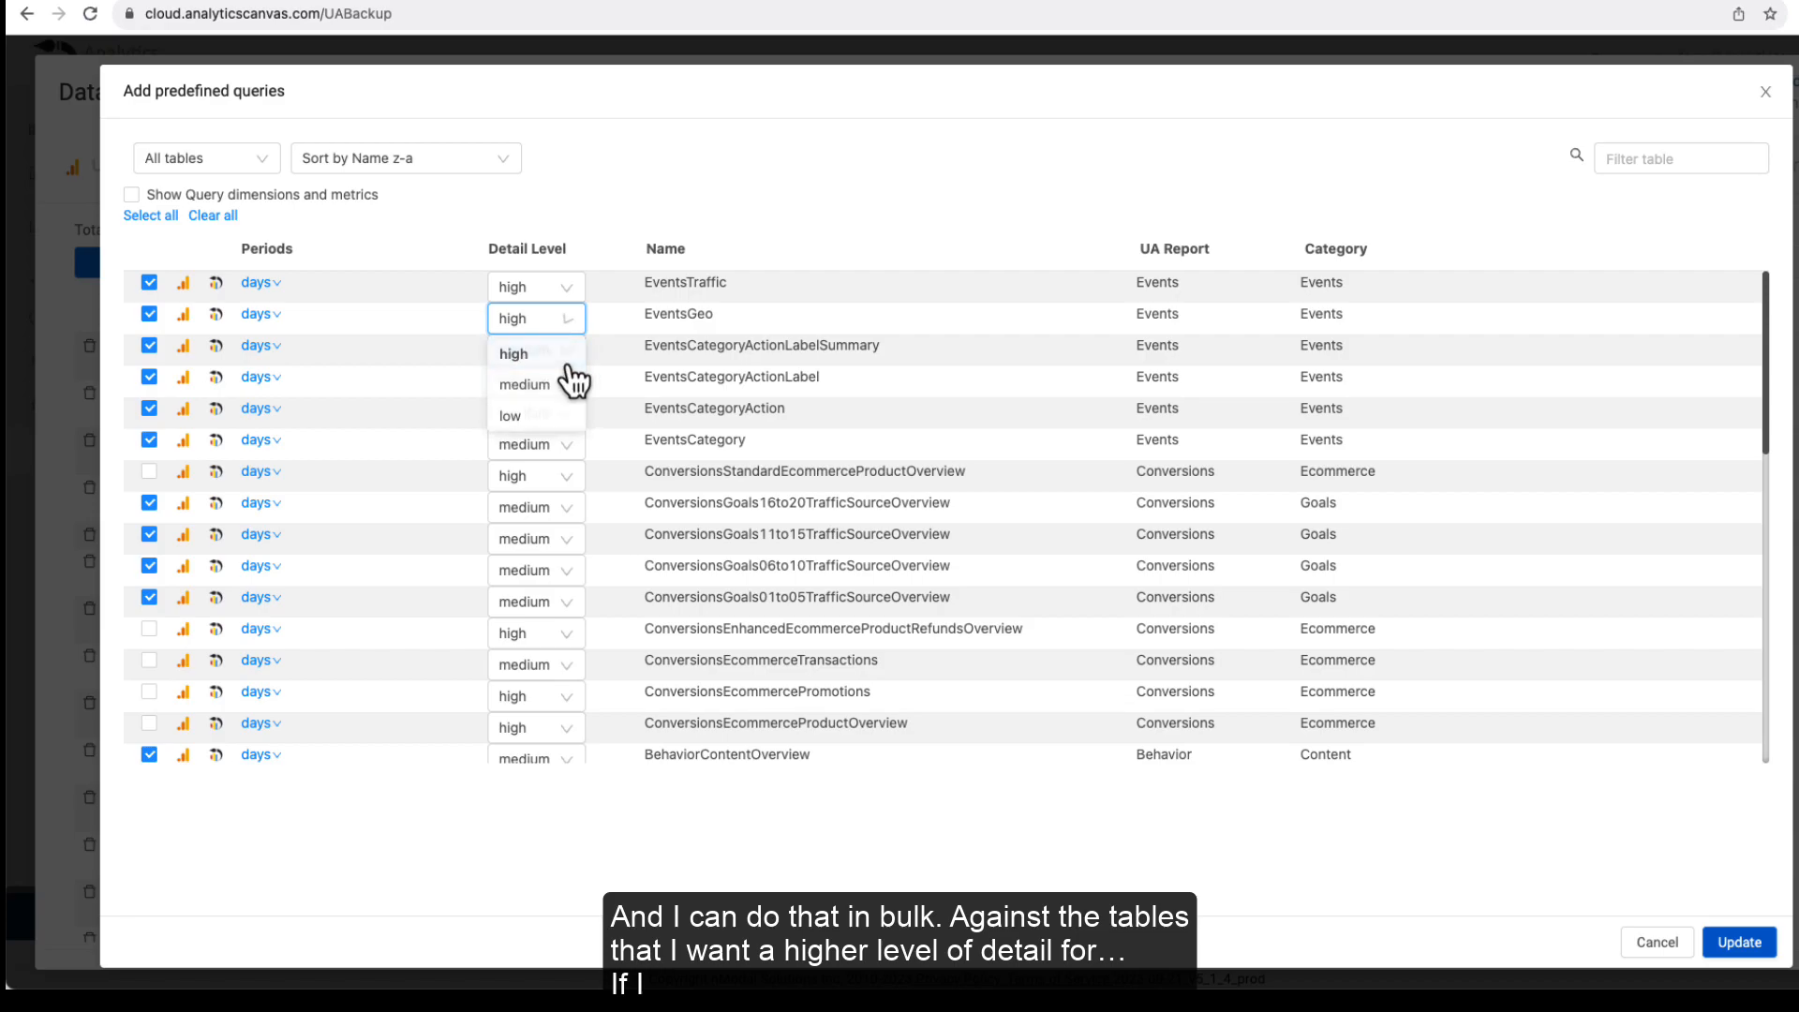
{"action": "left_click", "coordinate": [567, 352]}
{"action": "left_click", "coordinate": [570, 392]}
{"action": "left_click", "coordinate": [568, 384]}
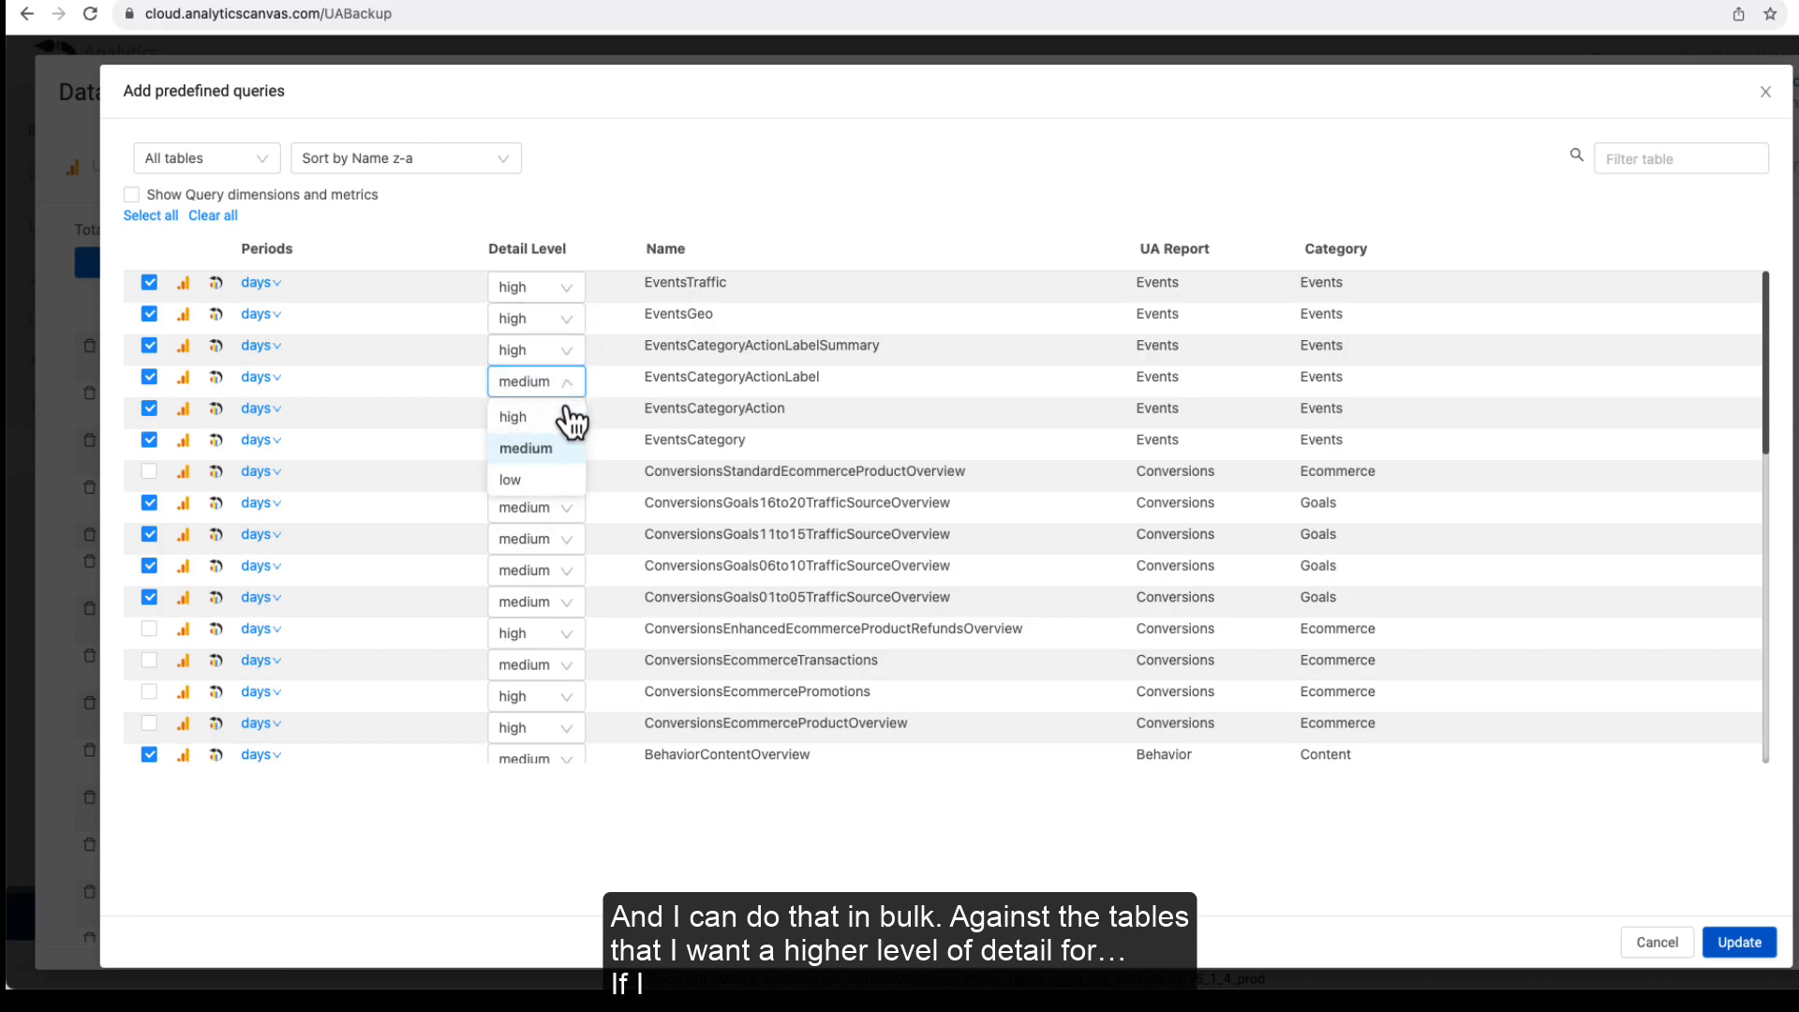
{"action": "left_click", "coordinate": [568, 413]}
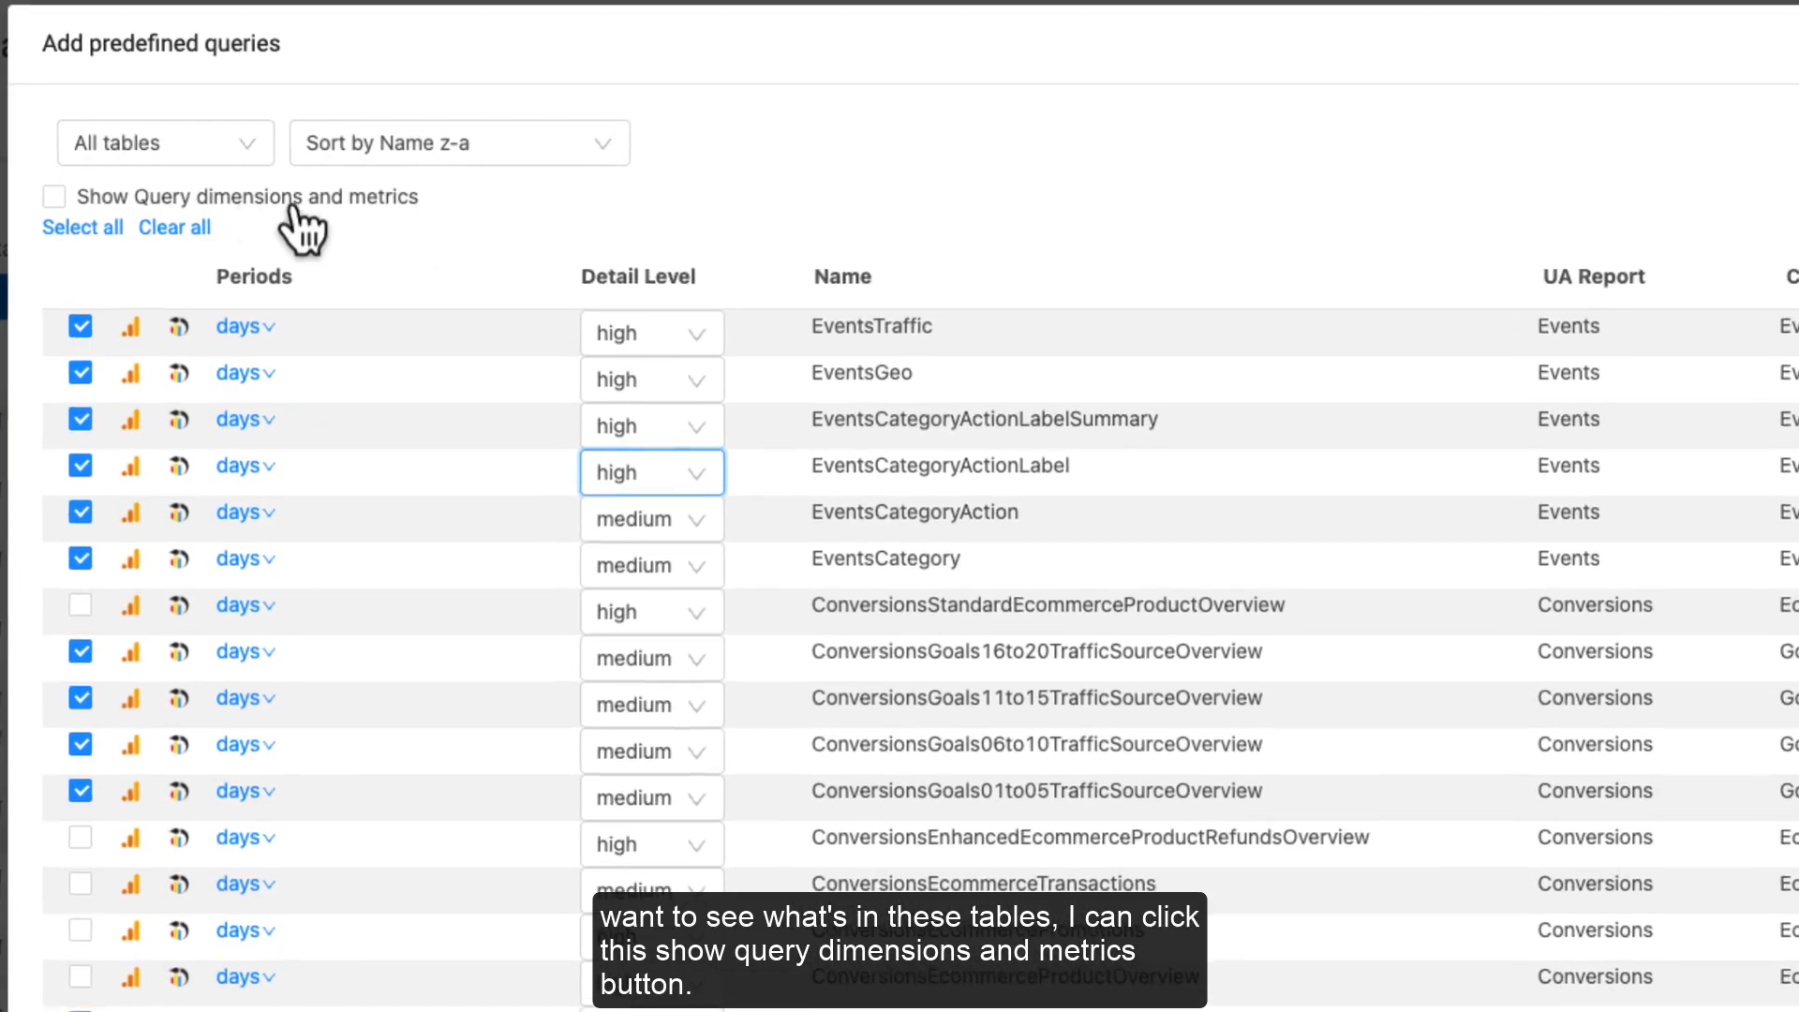
{"action": "left_click", "coordinate": [64, 196]}
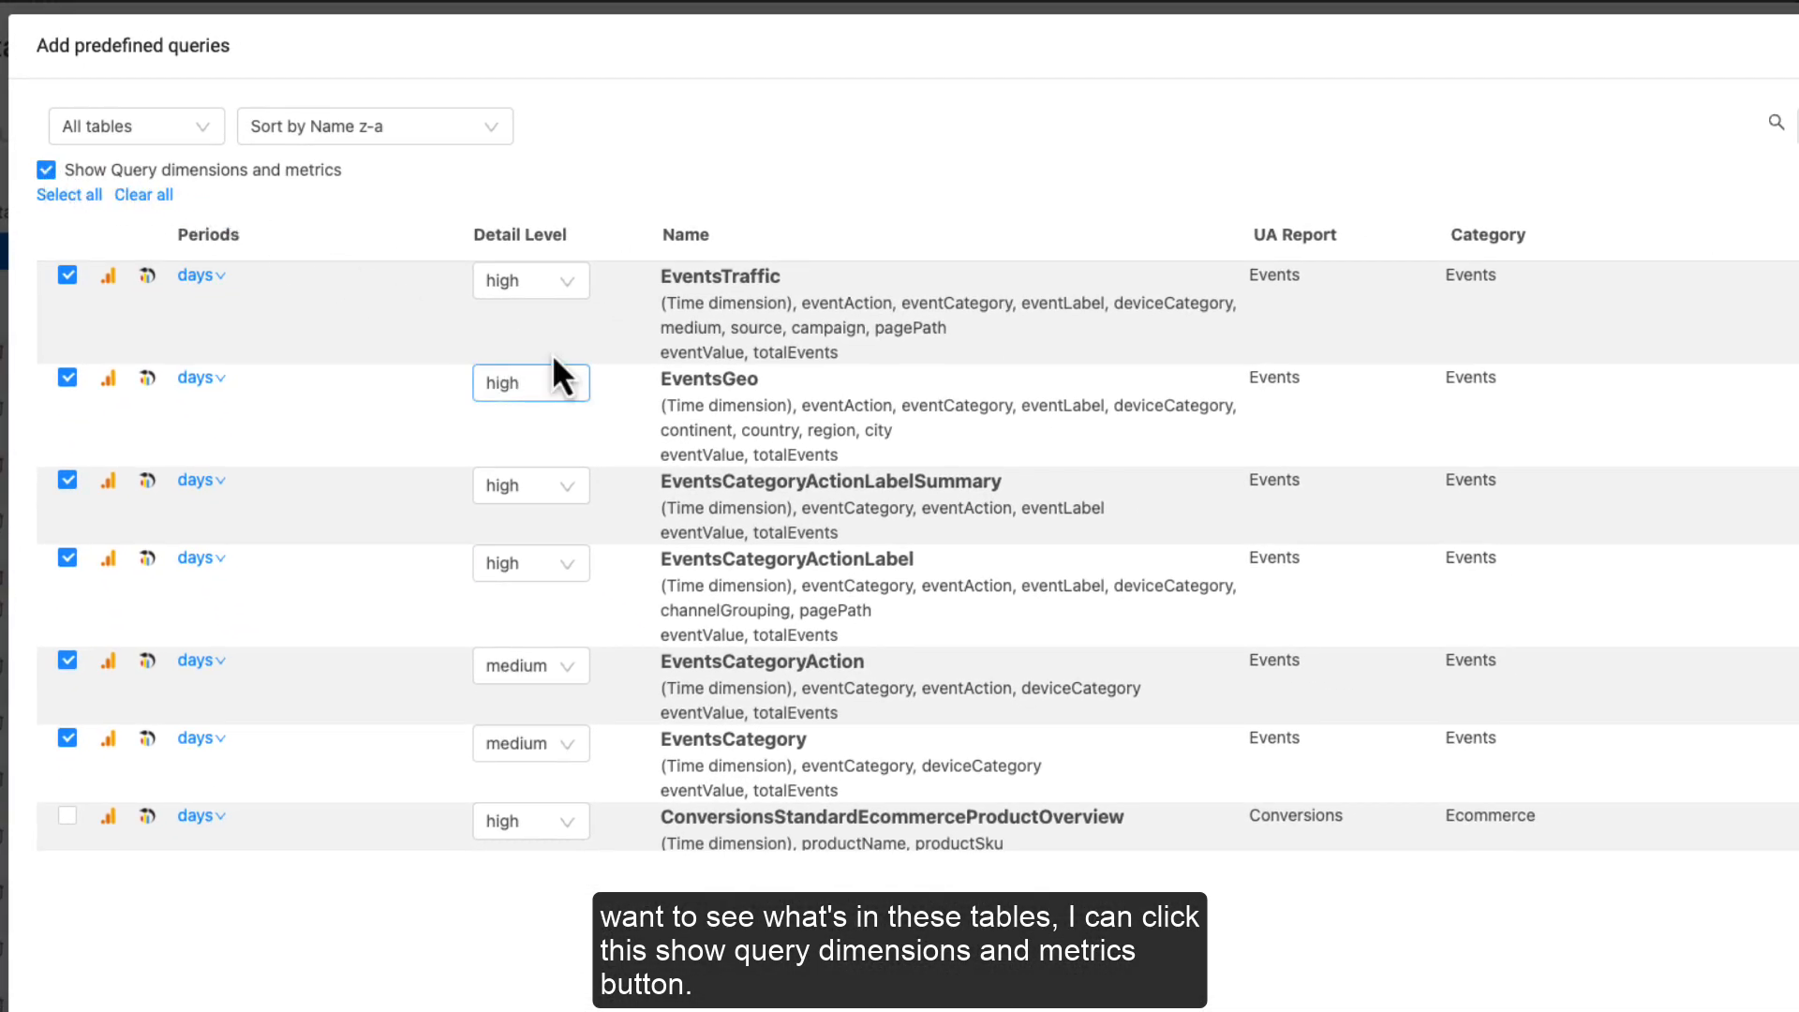
Step: Preview EventsTraffic at medium and low detail, then restore it to high
{"action": "left_click", "coordinate": [557, 283]}
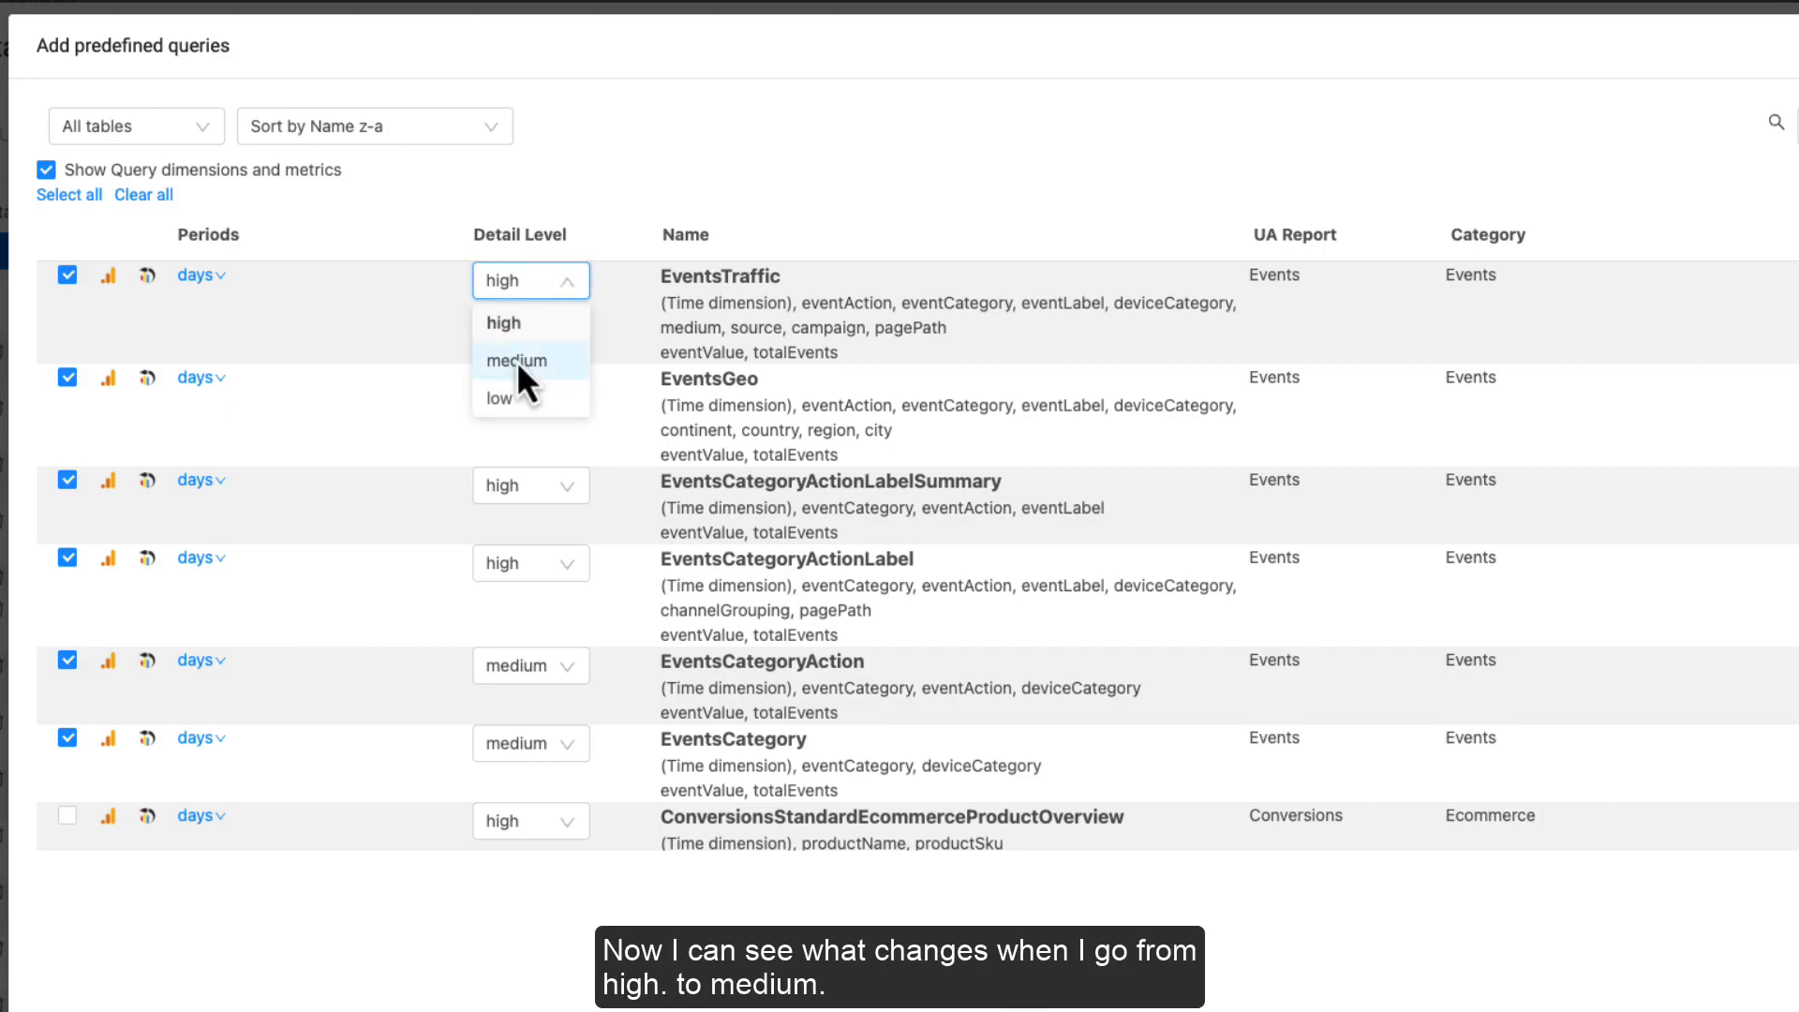
{"action": "left_click", "coordinate": [517, 361]}
{"action": "left_click", "coordinate": [525, 286]}
{"action": "left_click", "coordinate": [514, 399]}
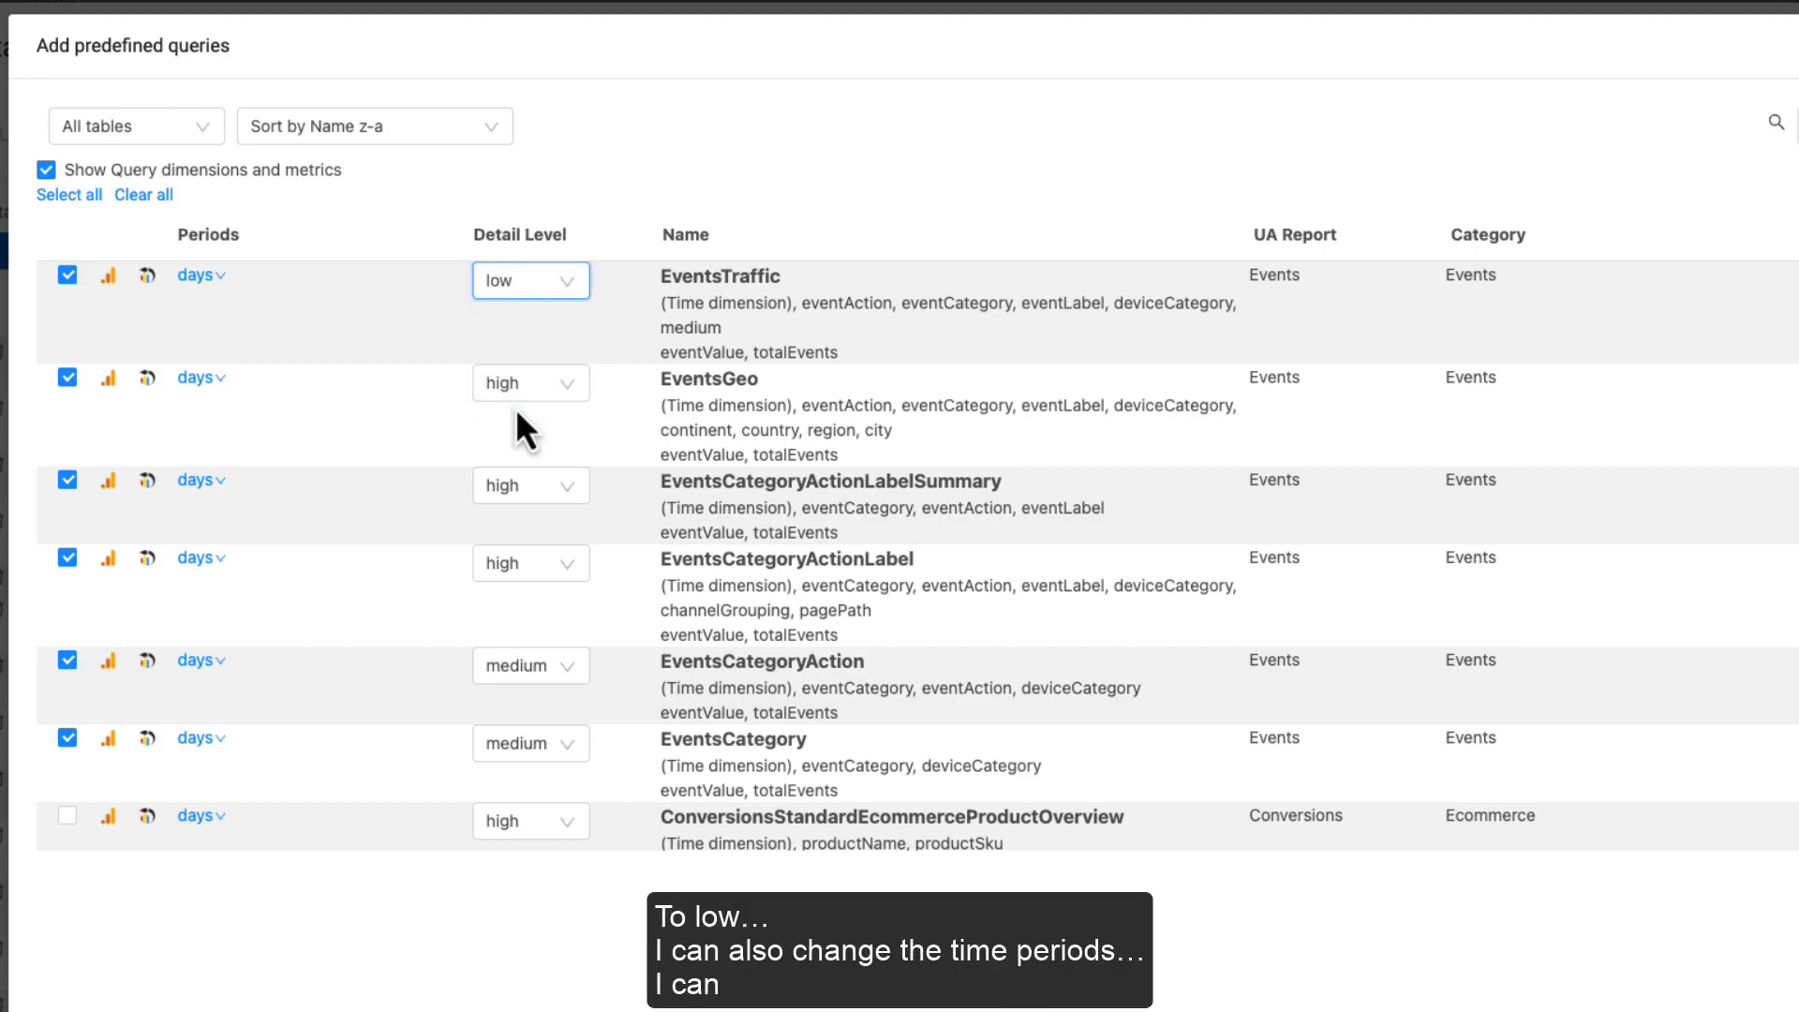
{"action": "left_click", "coordinate": [531, 284]}
{"action": "left_click", "coordinate": [517, 321]}
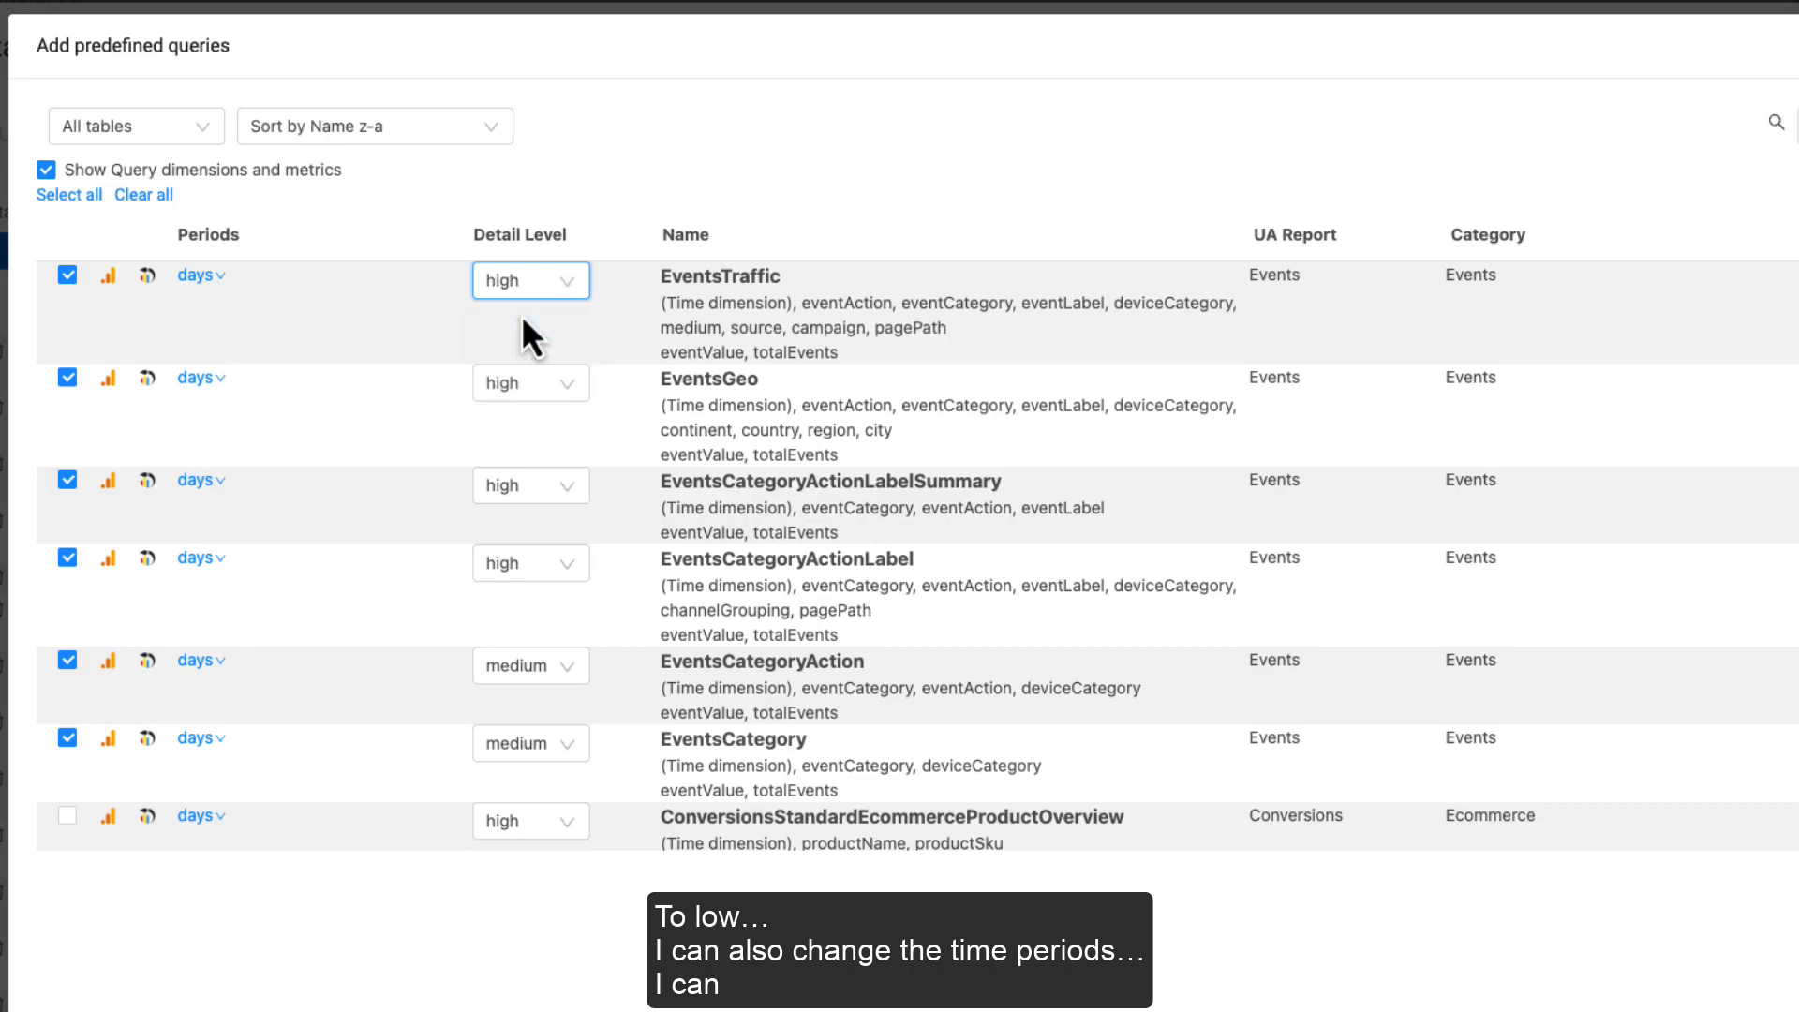
Step: Change the EventsTraffic period from days to years only
{"action": "left_click", "coordinate": [221, 277]}
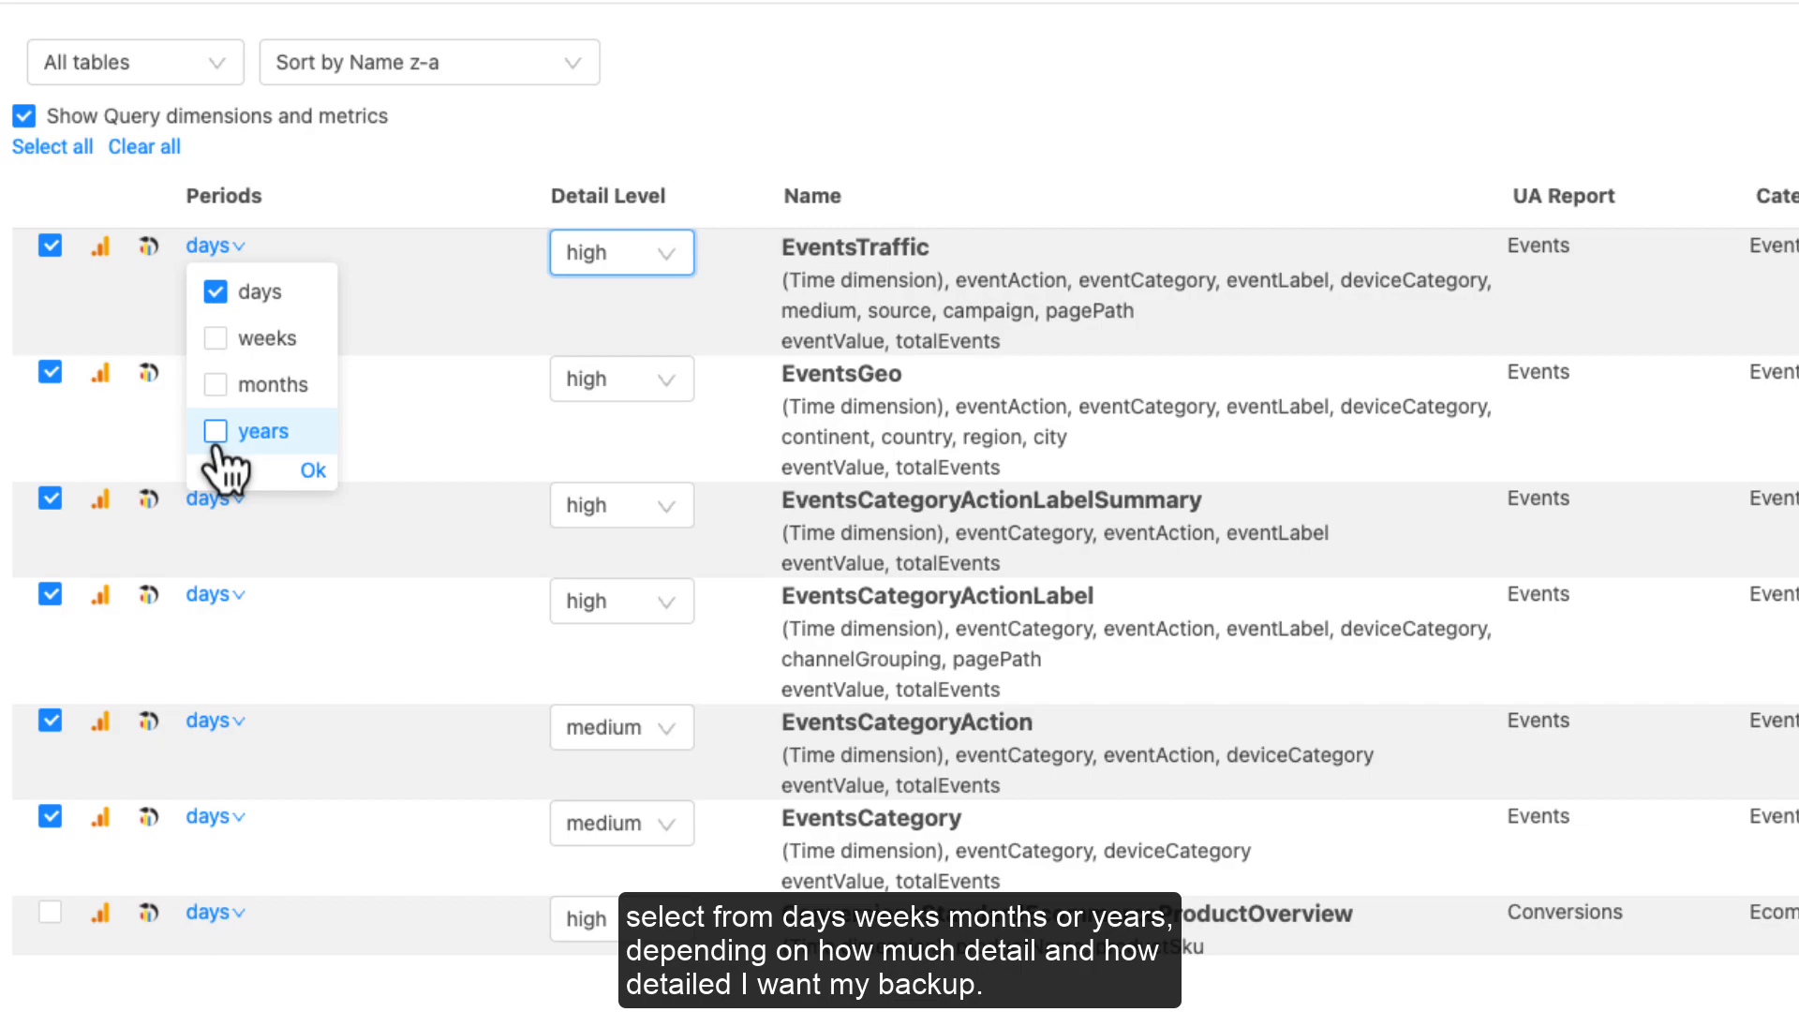
{"action": "left_click", "coordinate": [215, 291]}
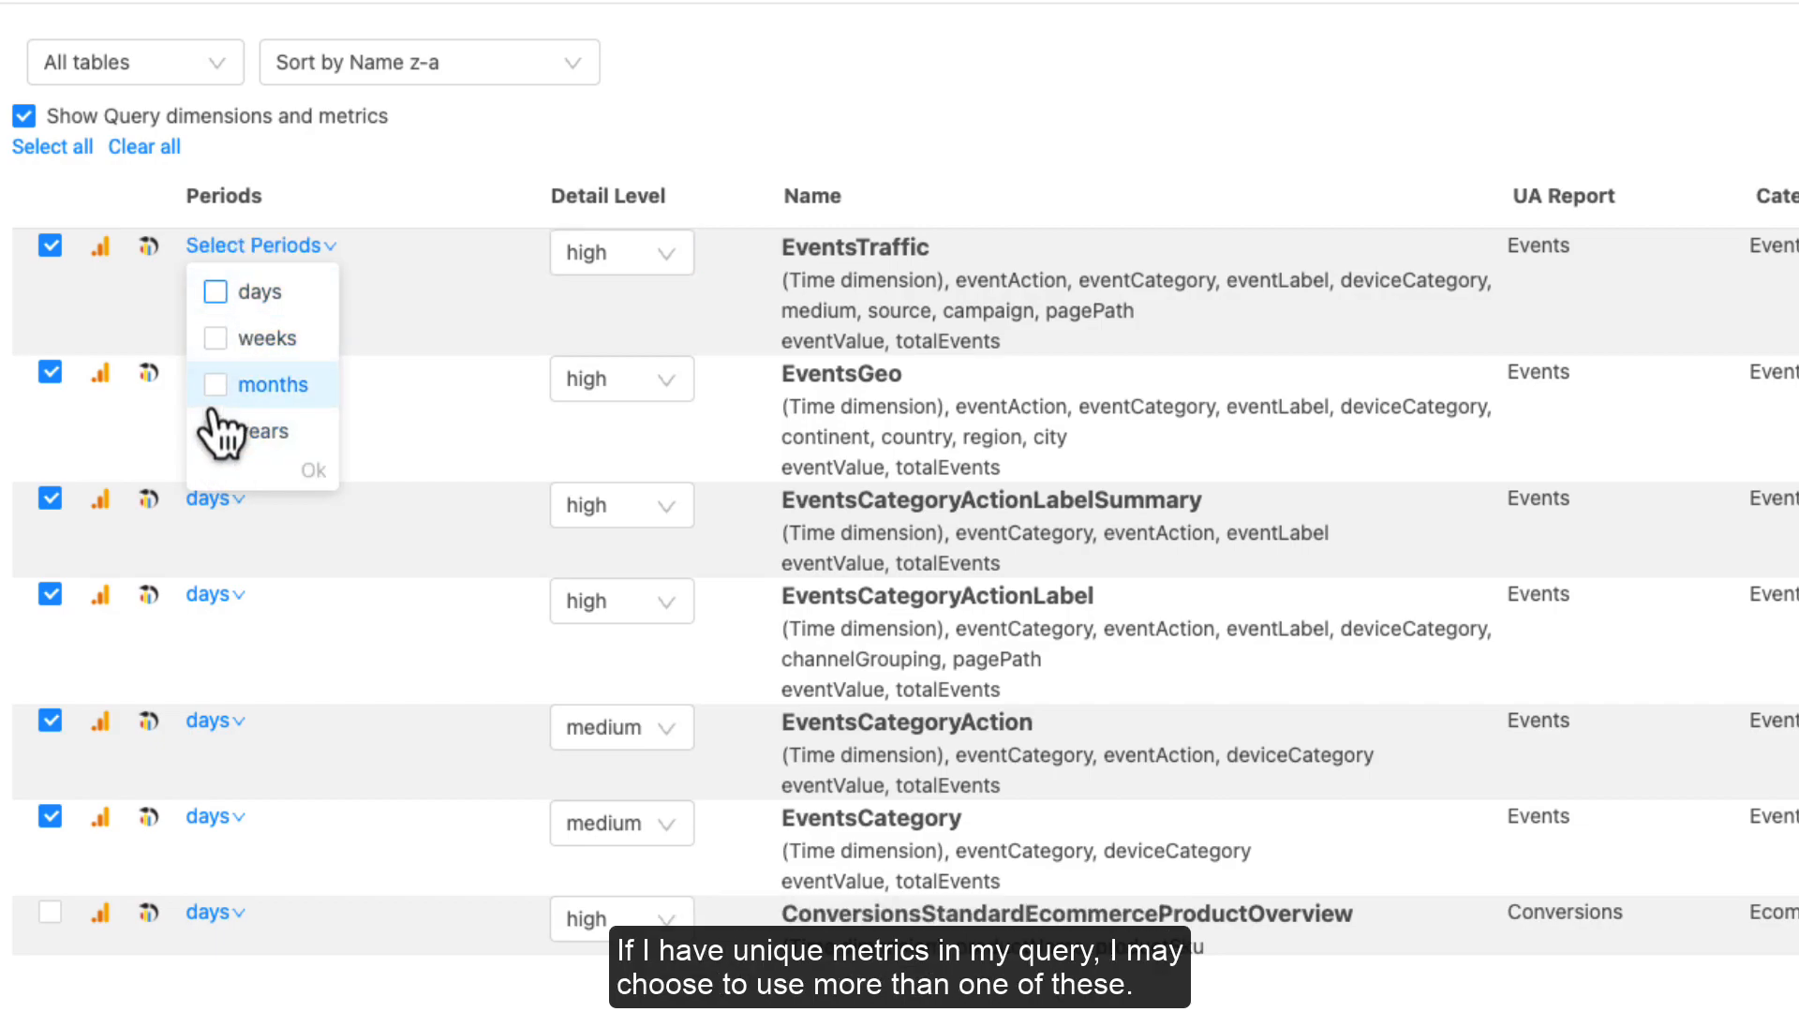
{"action": "left_click", "coordinate": [215, 384]}
{"action": "left_click", "coordinate": [216, 338]}
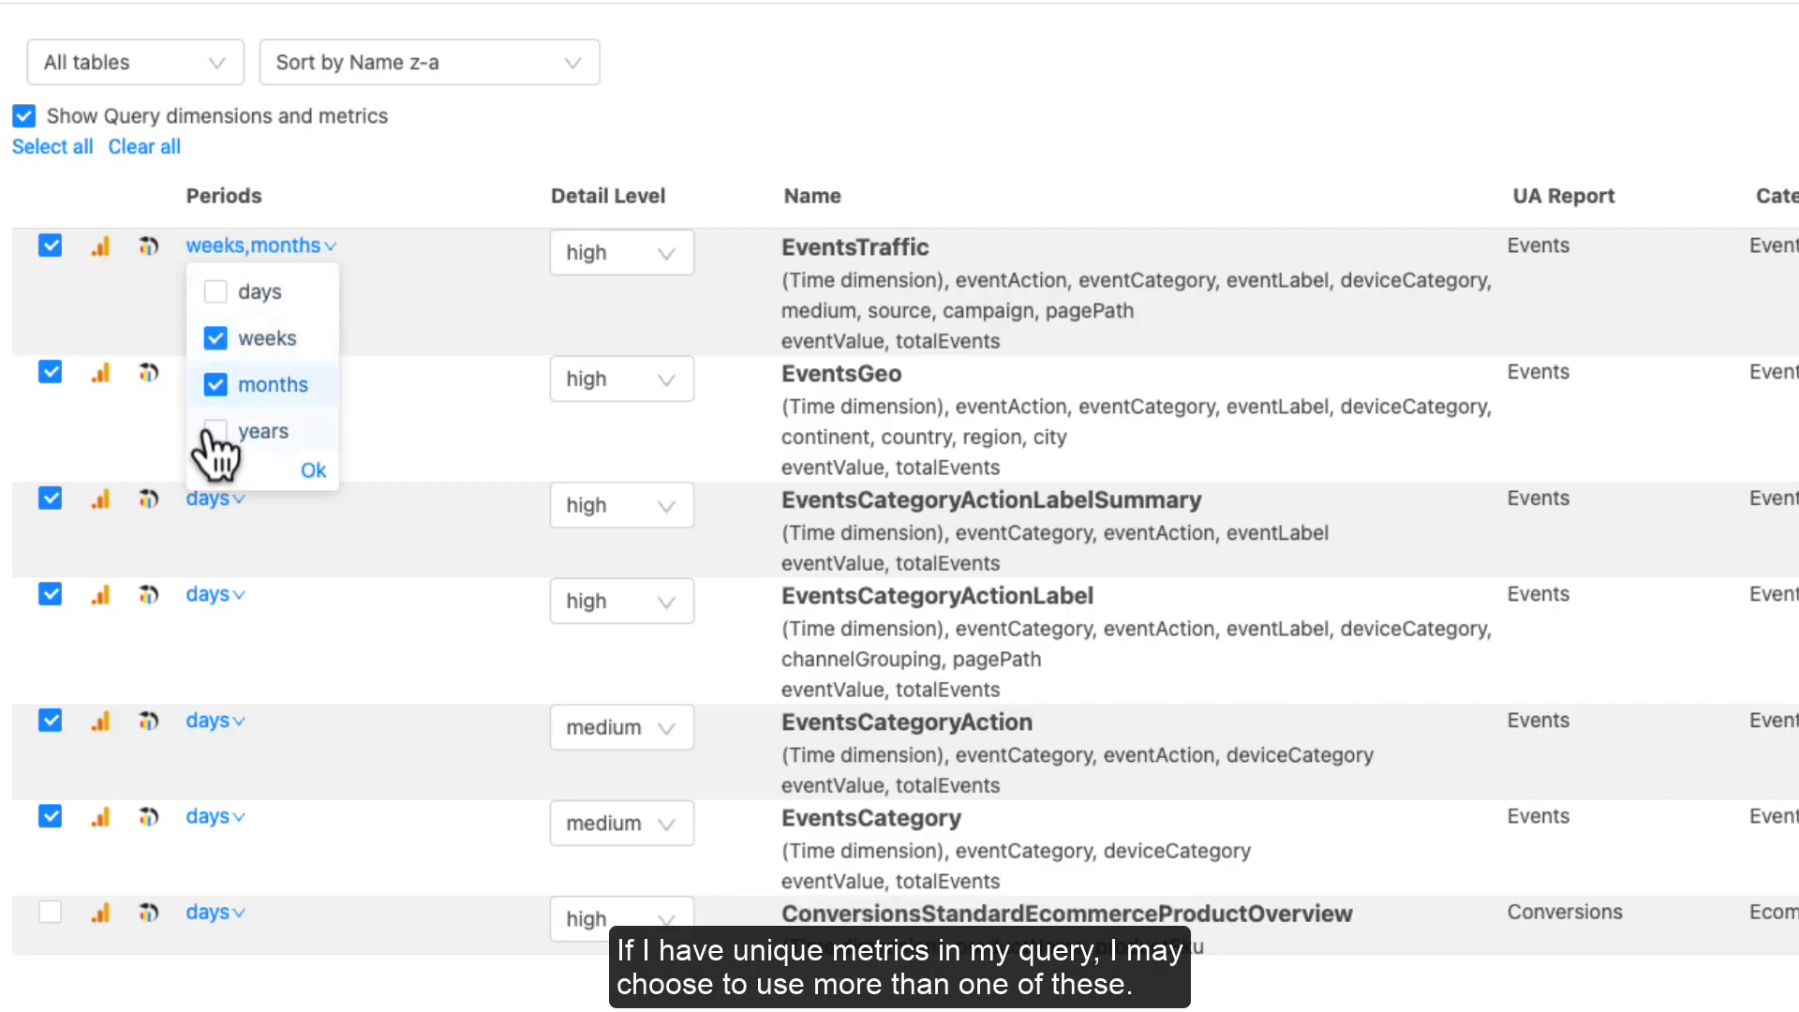
{"action": "left_click", "coordinate": [216, 431]}
{"action": "left_click", "coordinate": [216, 384]}
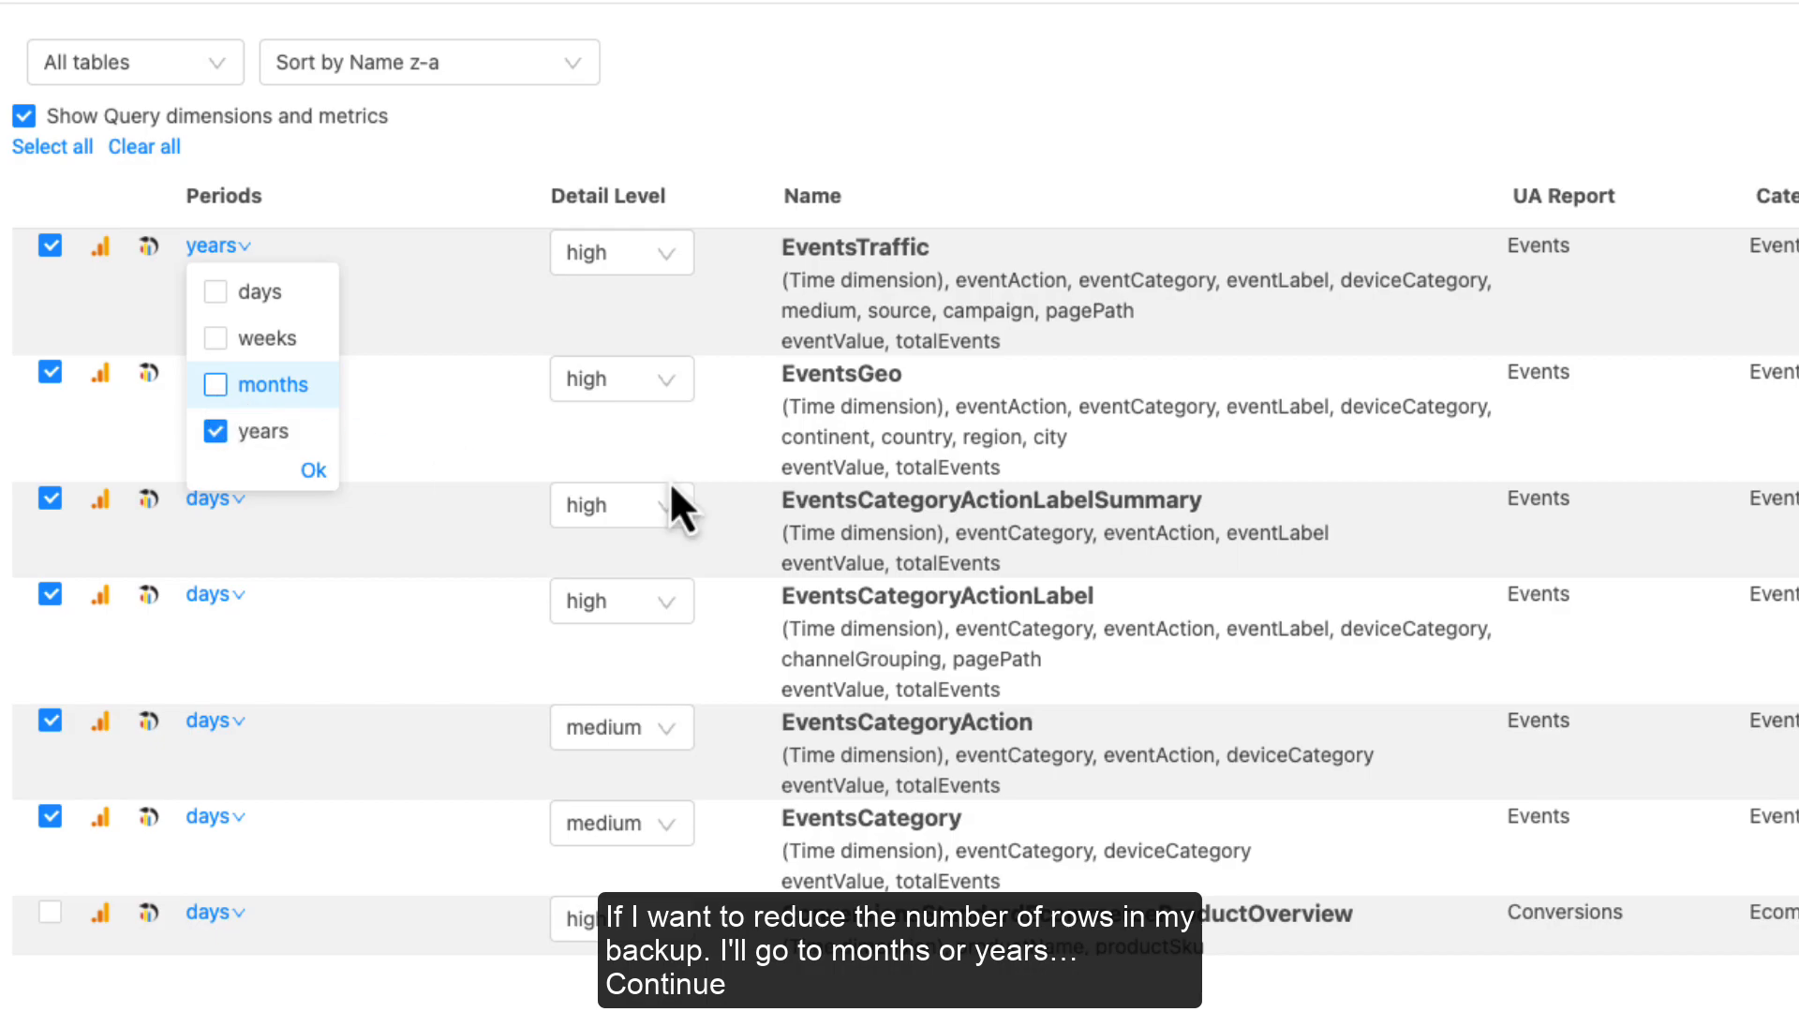
{"action": "left_click", "coordinate": [1253, 563]}
{"action": "left_click_drag", "start_coordinate": [1764, 282], "coordinate": [1735, 715]}
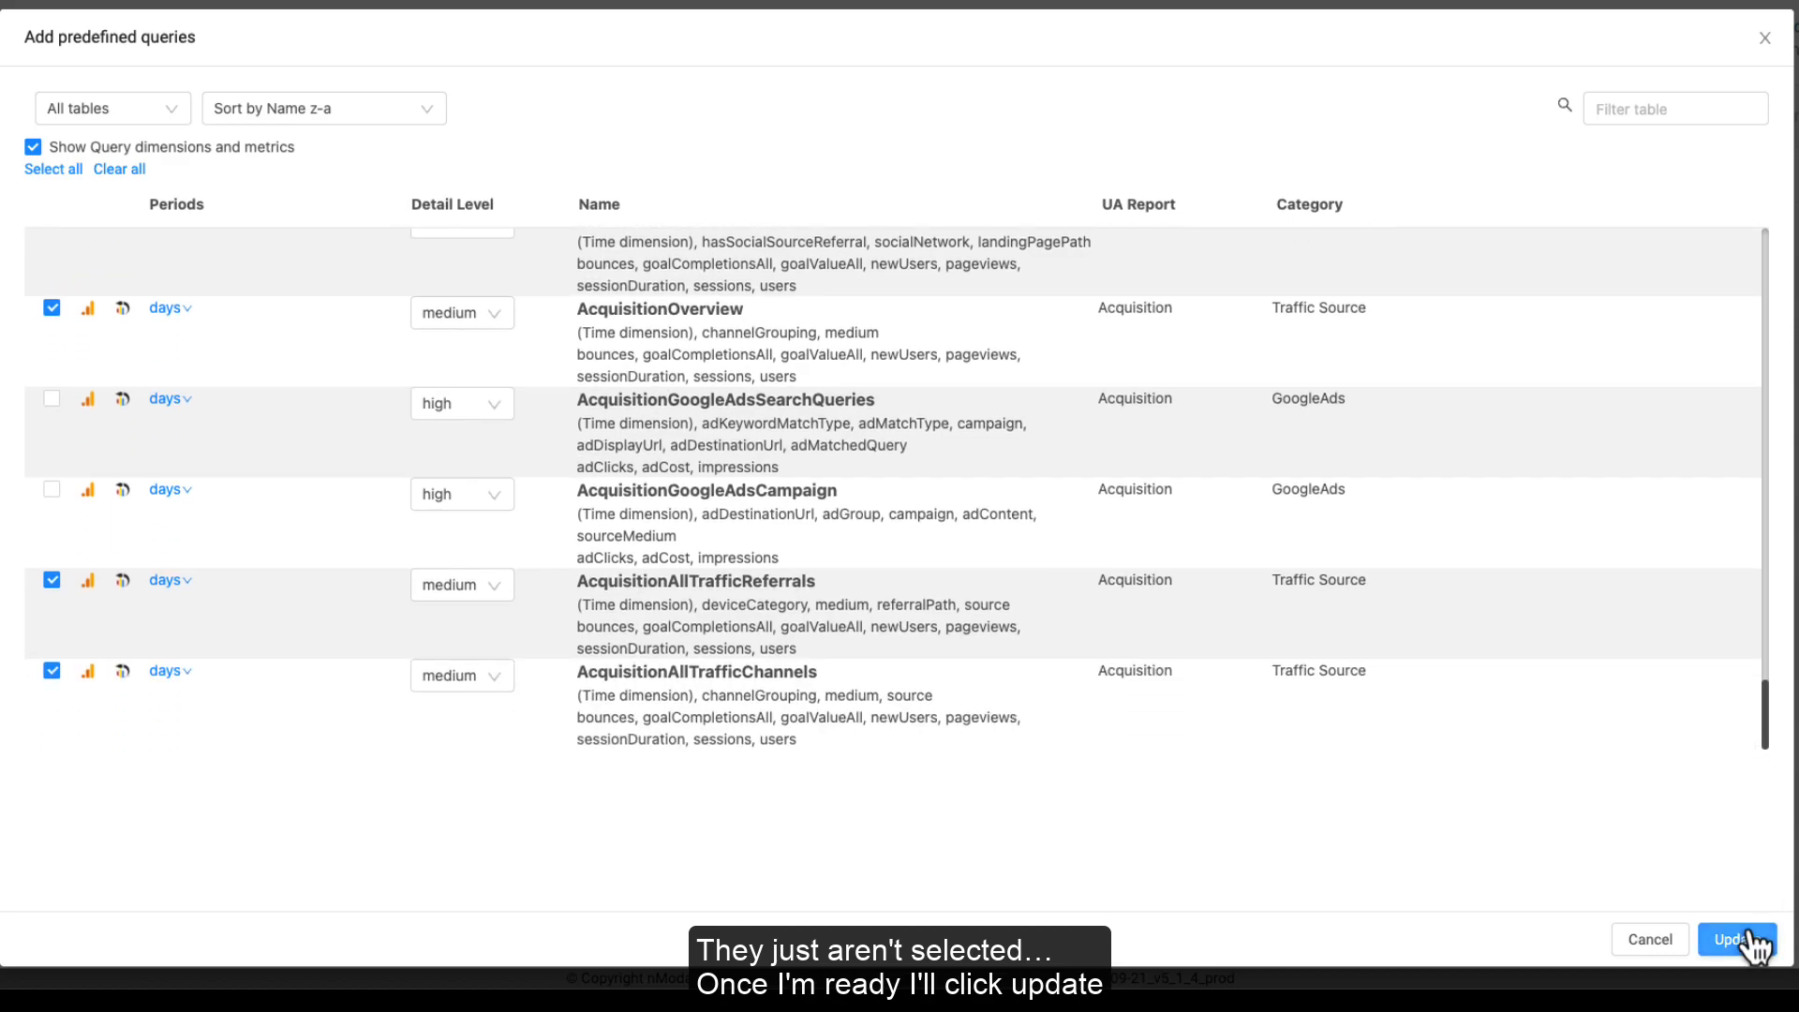
Step: Apply the predefined query changes and edit the AcquisitionOverviewDailyMediumDetail table
{"action": "left_click", "coordinate": [1684, 911]}
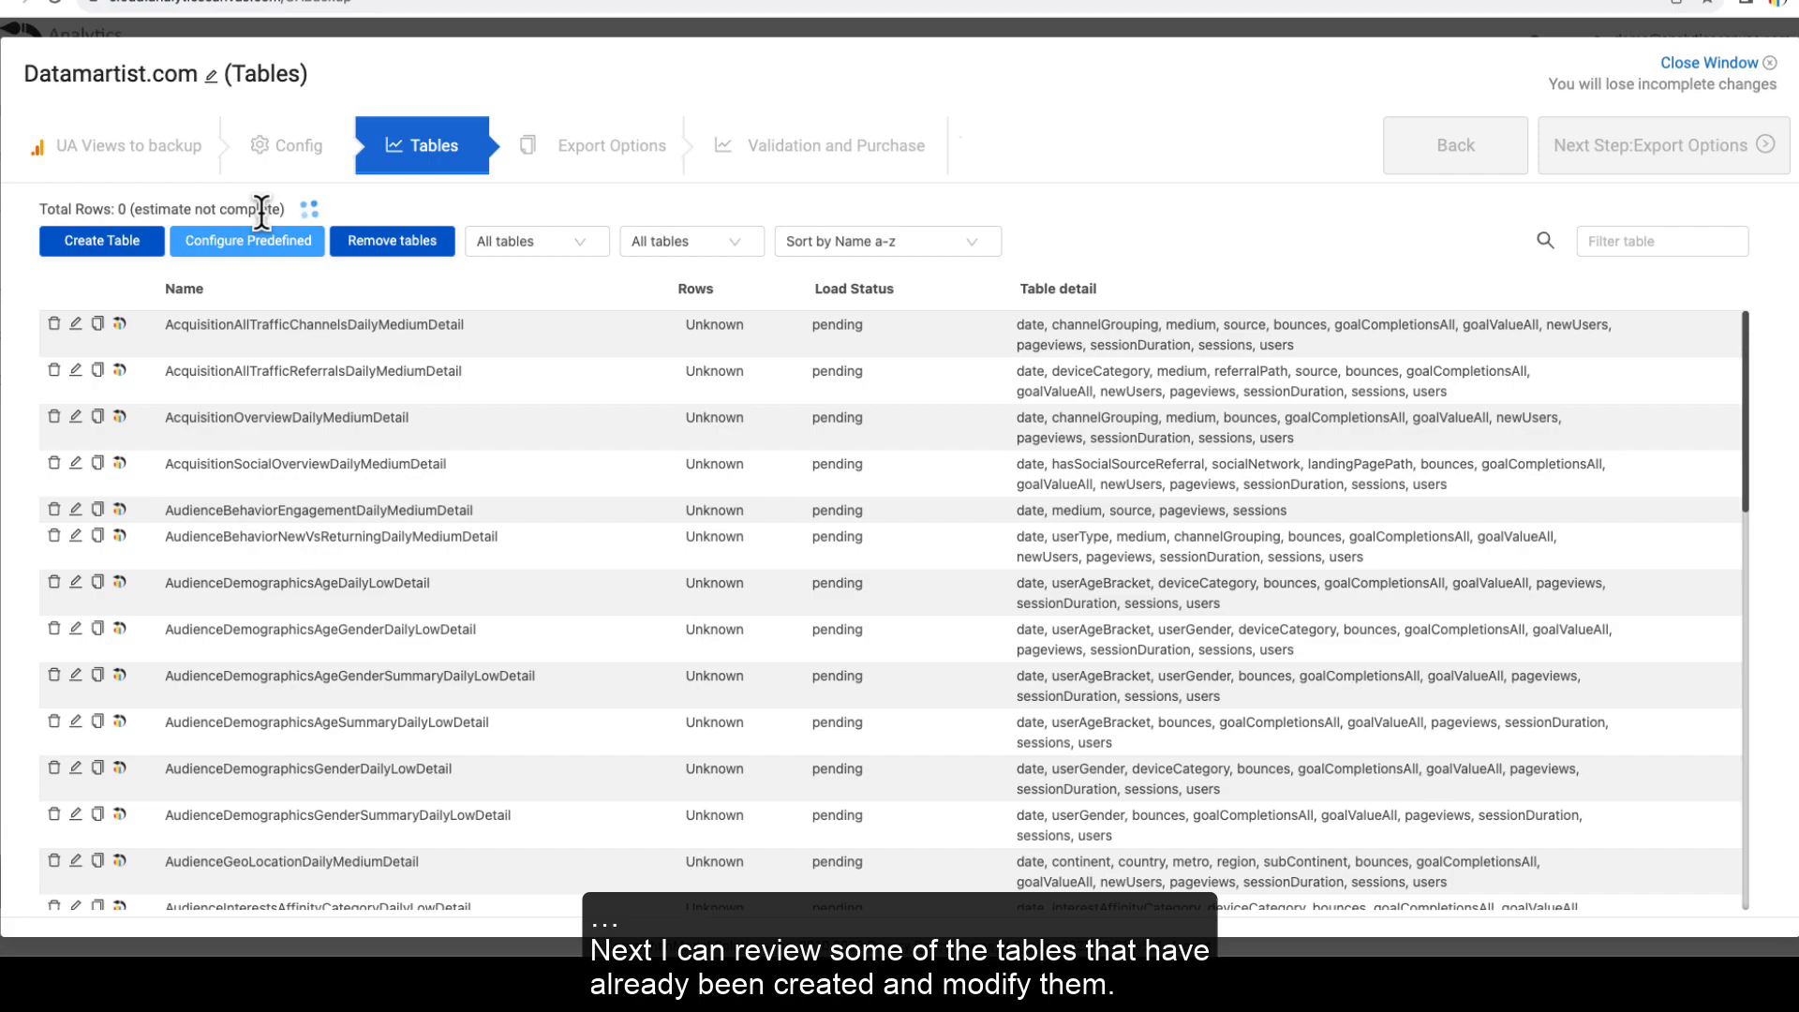
{"action": "scroll", "coordinate": [240, 404], "scroll_direction": "down", "scroll_amount": 1}
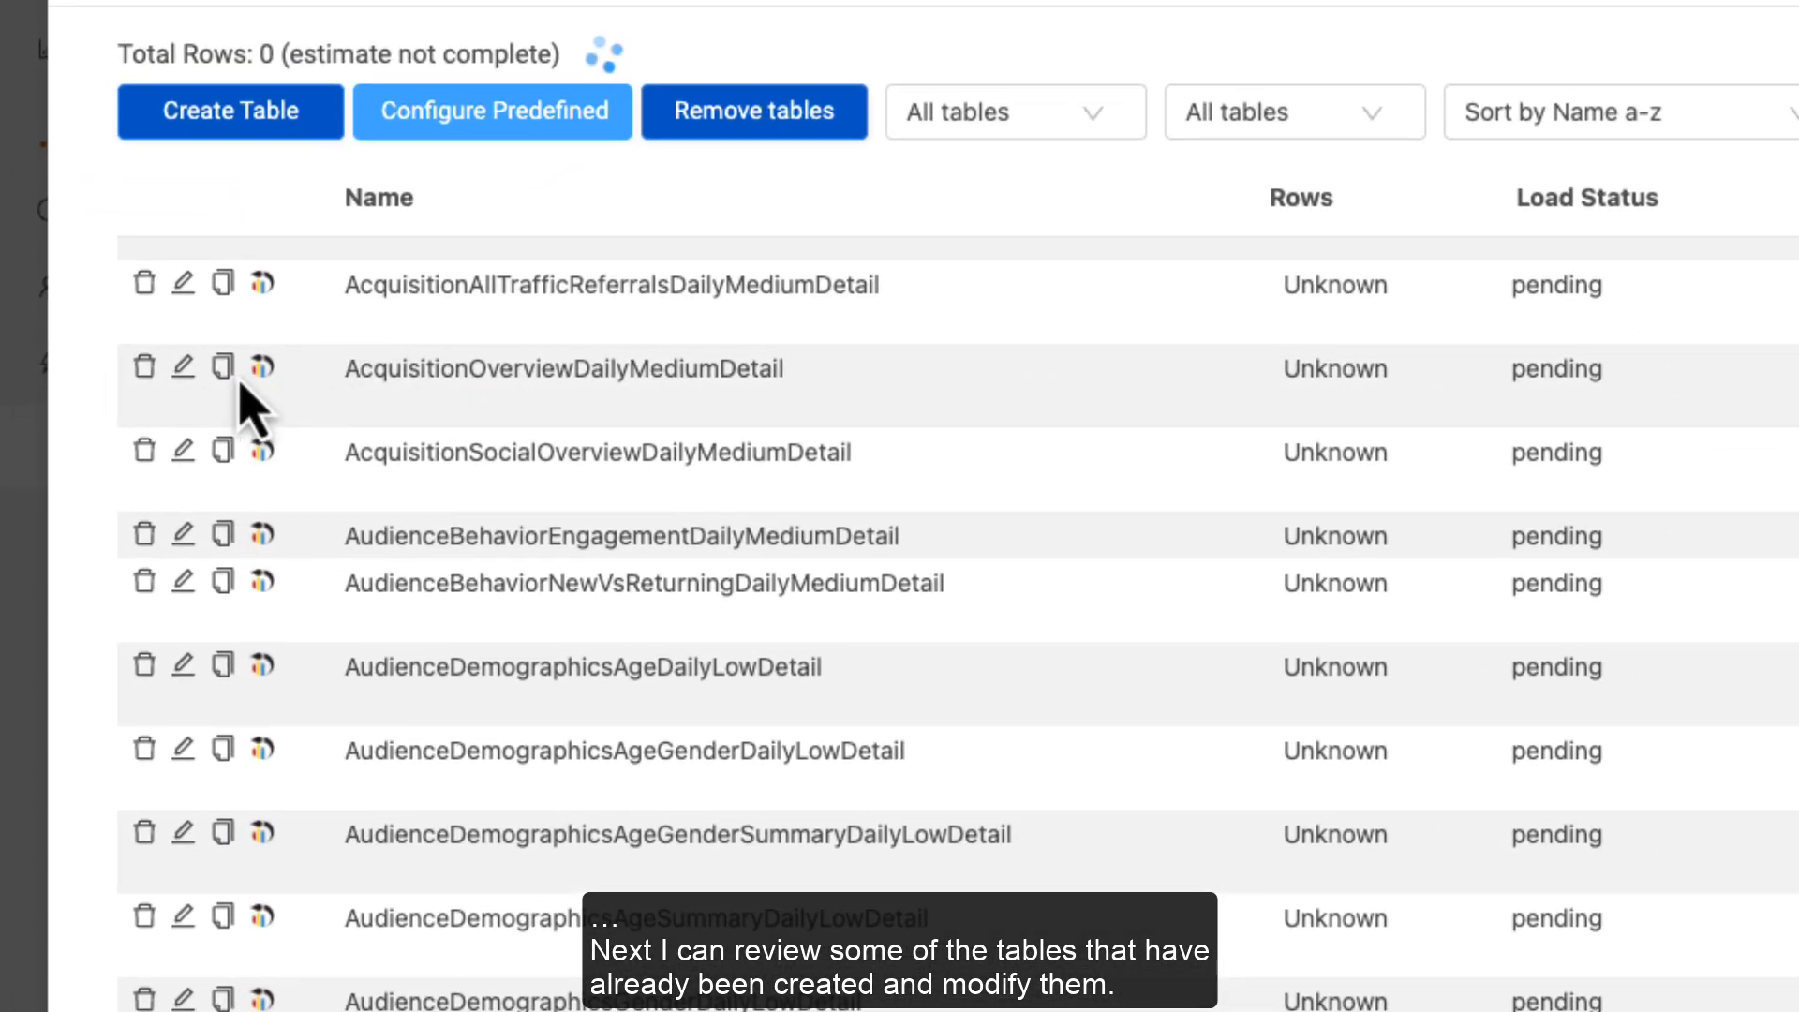
{"action": "left_click", "coordinate": [182, 373]}
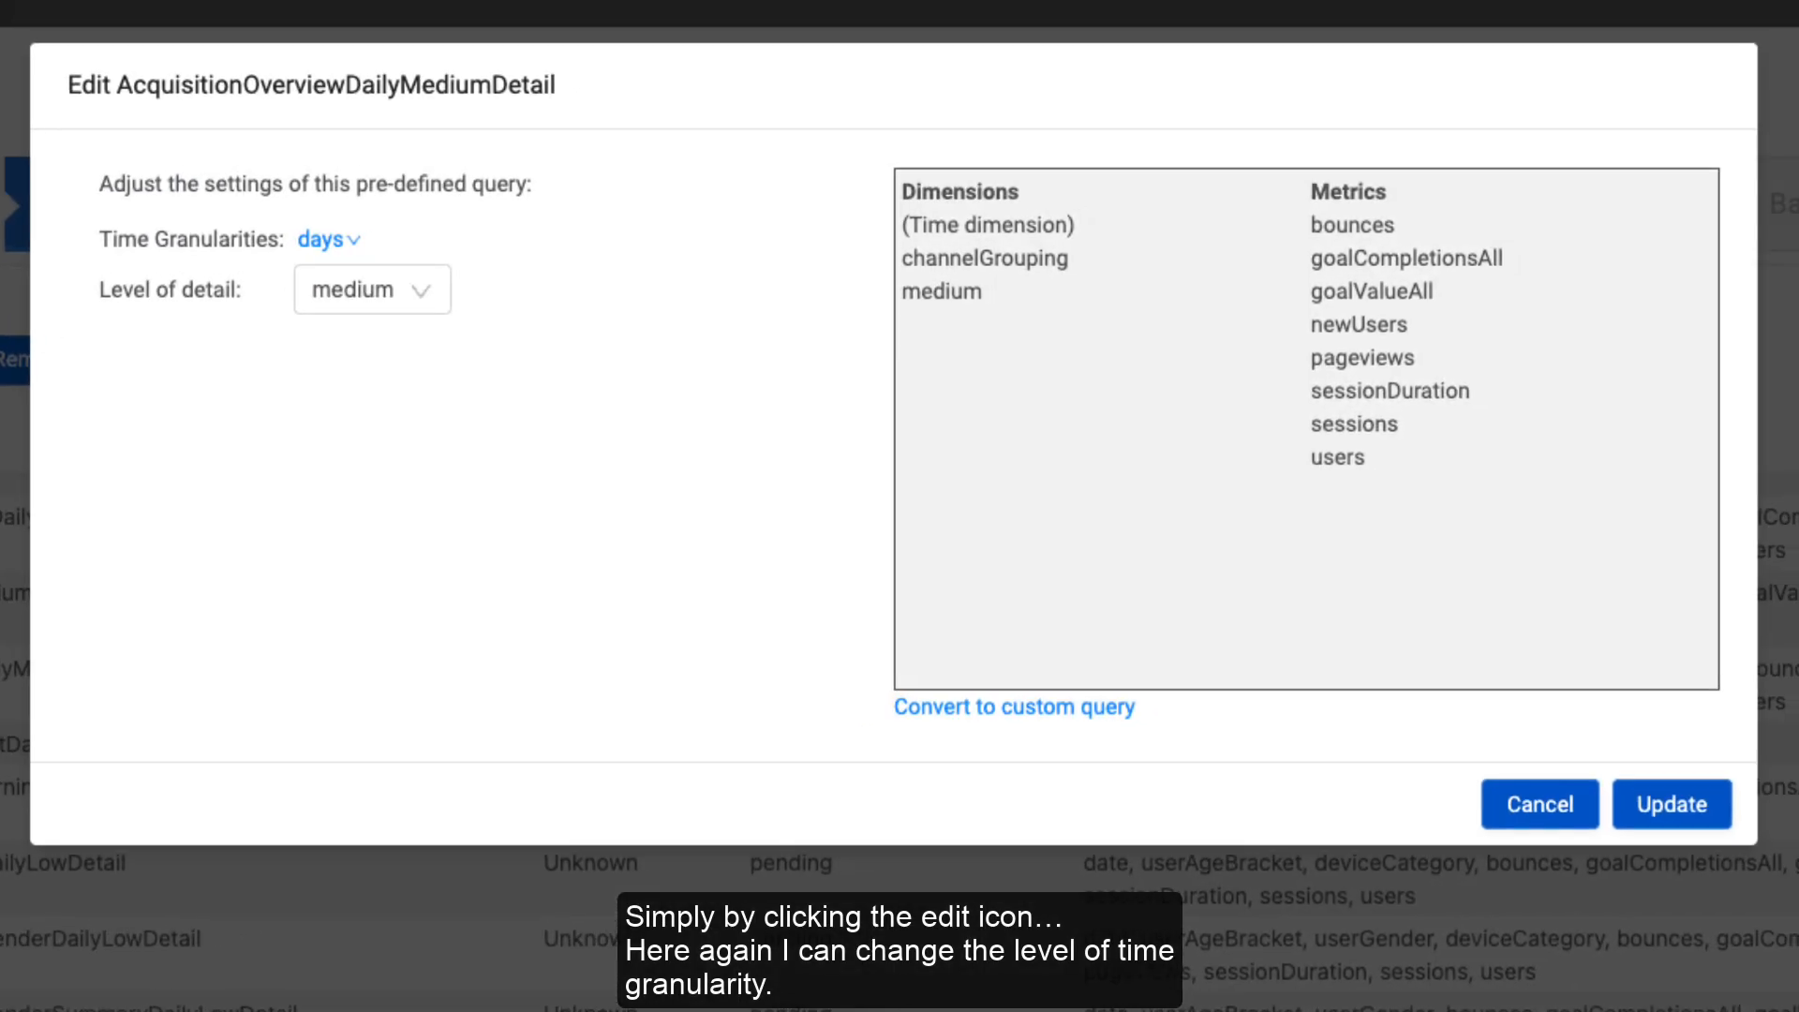
Step: Keep daily granularity, set high detail, and convert the query into a custom query
{"action": "left_click", "coordinate": [345, 242]}
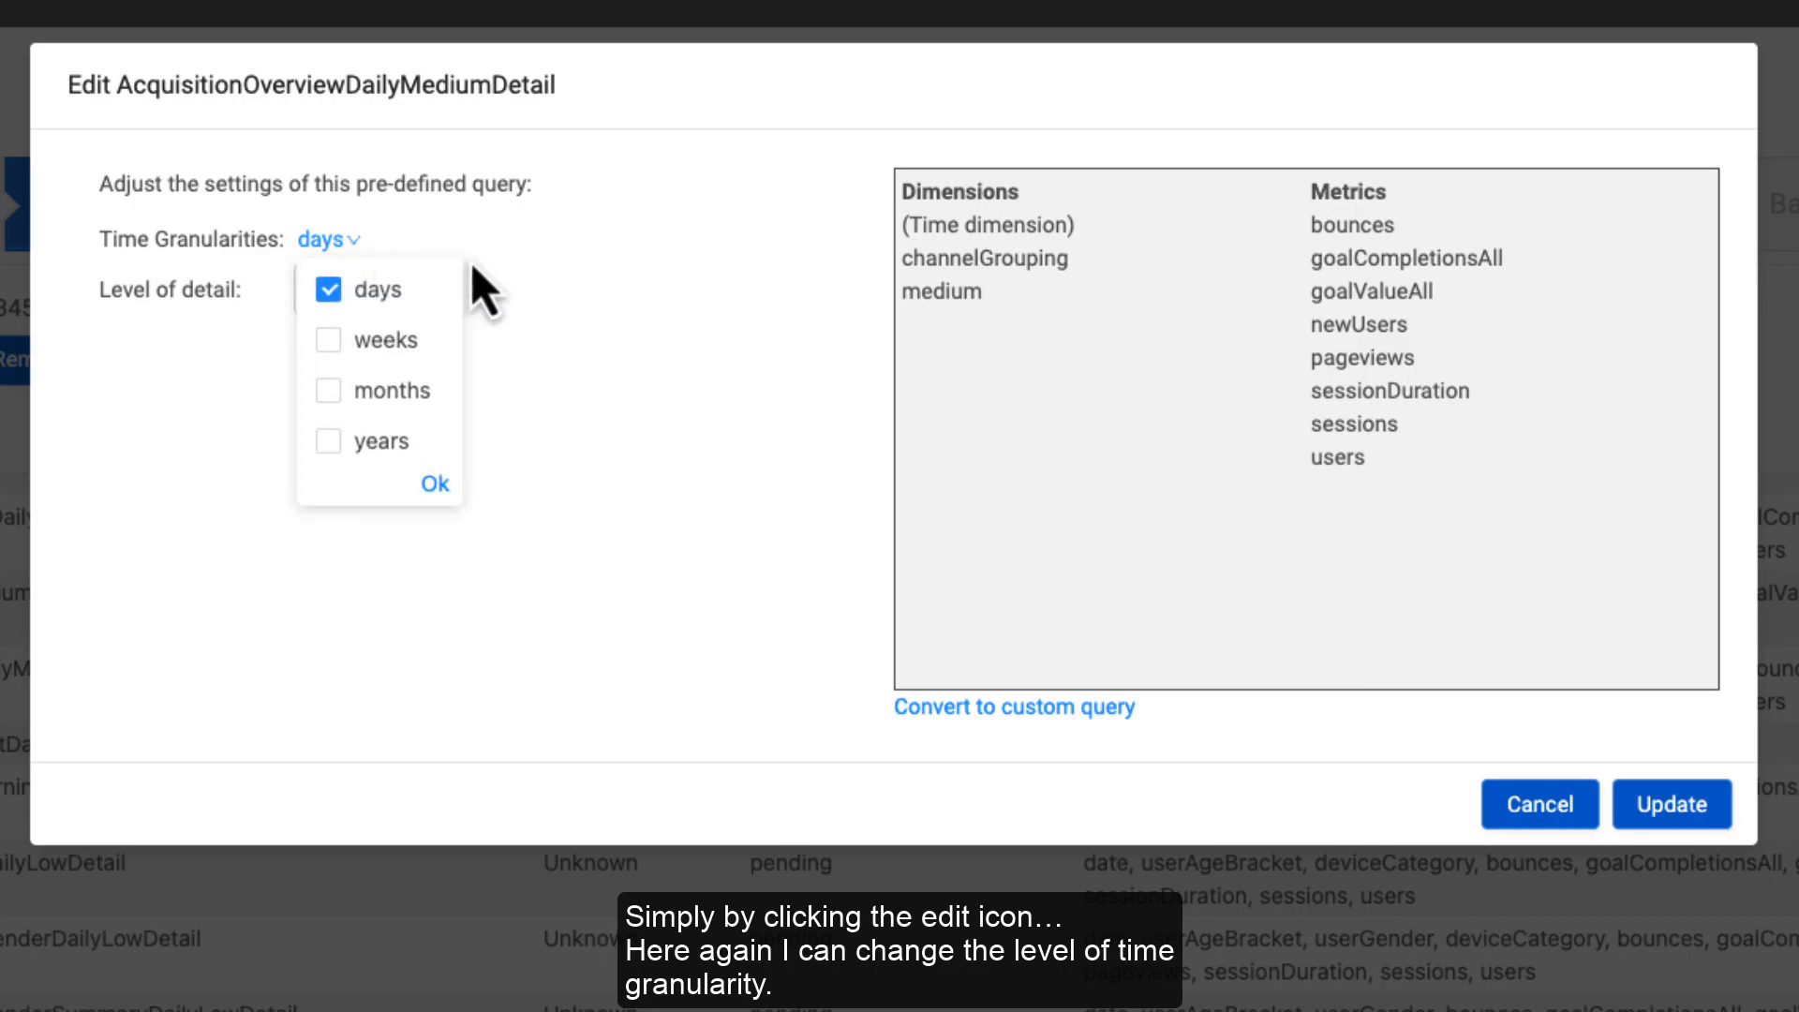
{"action": "left_click", "coordinate": [497, 309]}
{"action": "left_click", "coordinate": [418, 298]}
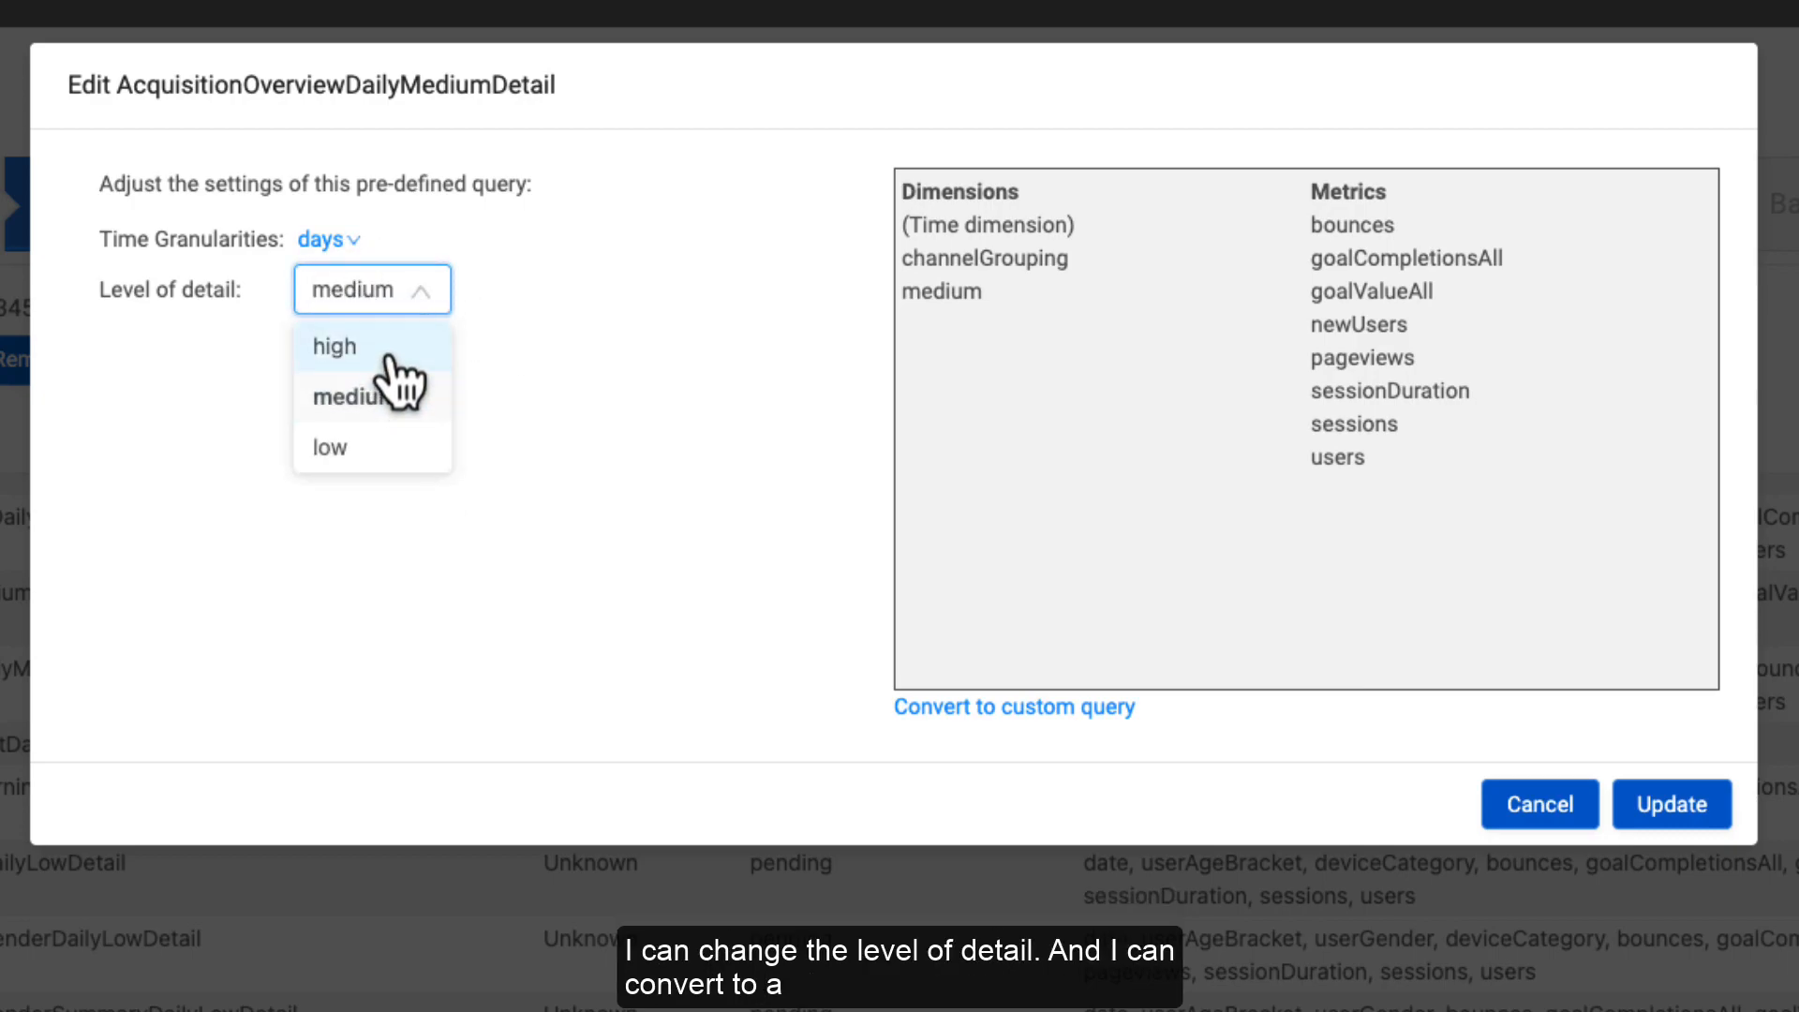
{"action": "left_click", "coordinate": [393, 347]}
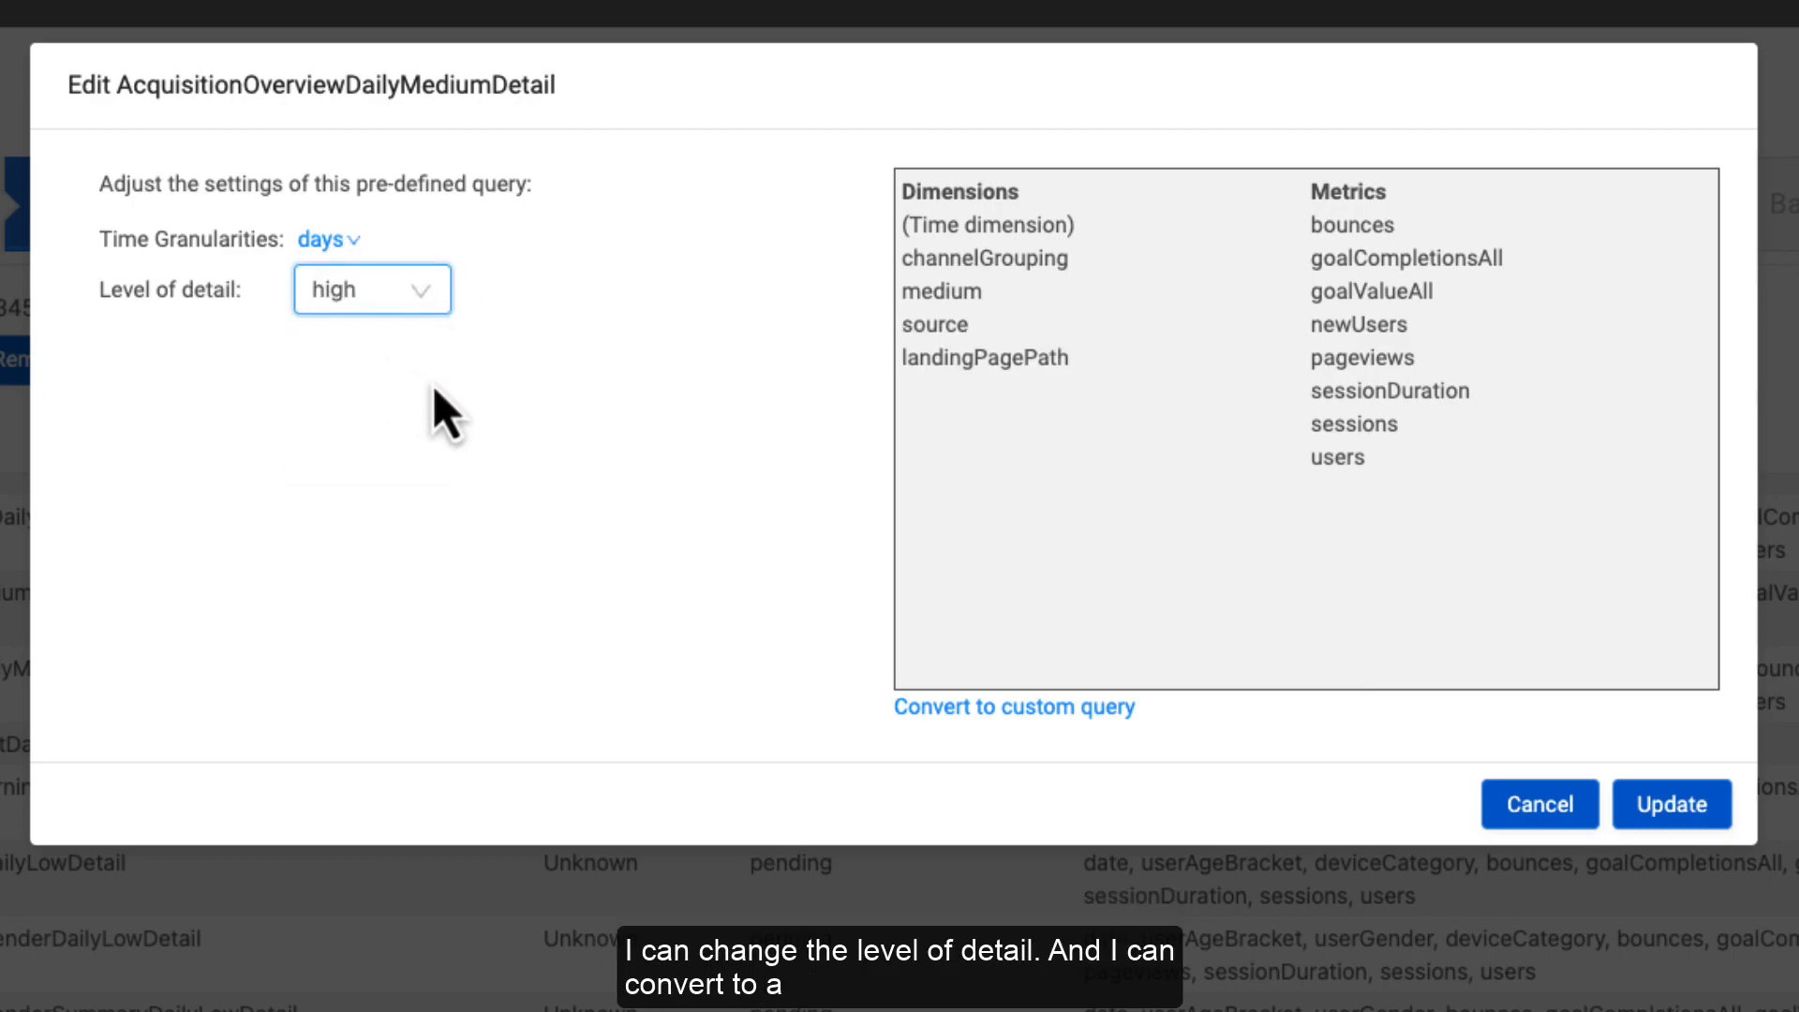
{"action": "left_click", "coordinate": [991, 714]}
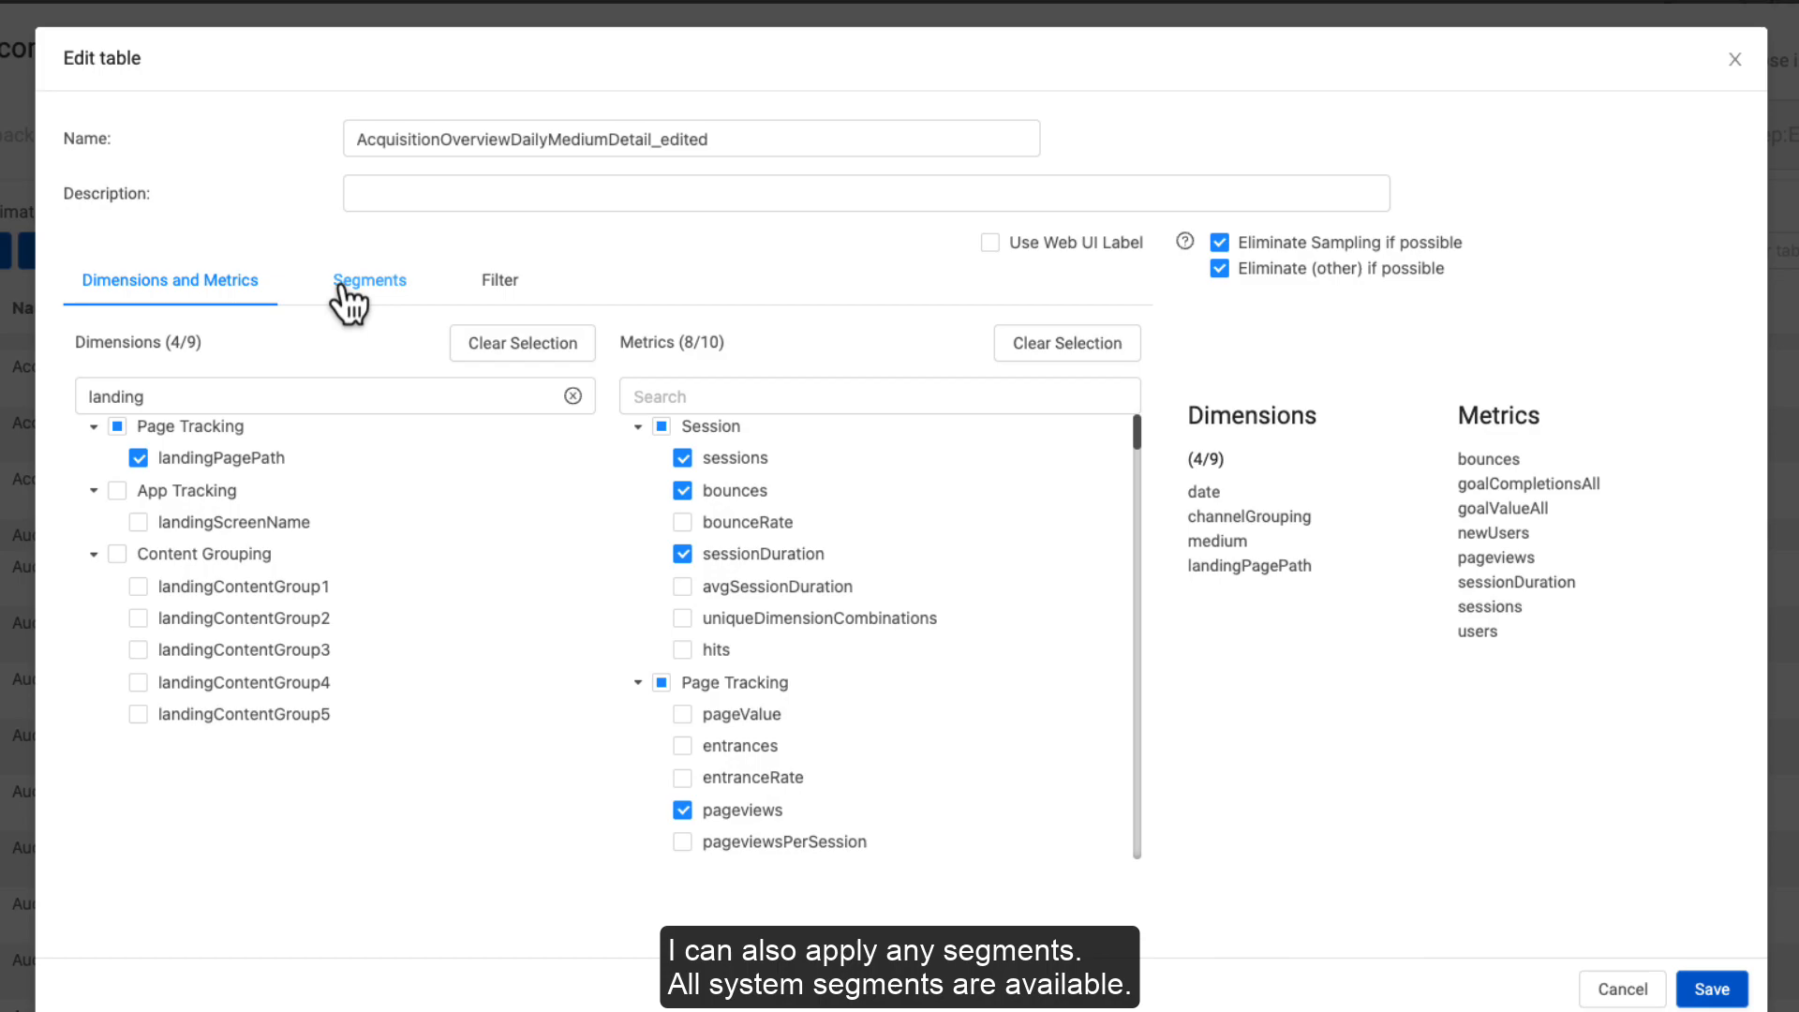
Step: Review the Segments tab, then add four date filter conditions on the Filter tab
{"action": "left_click", "coordinate": [335, 292]}
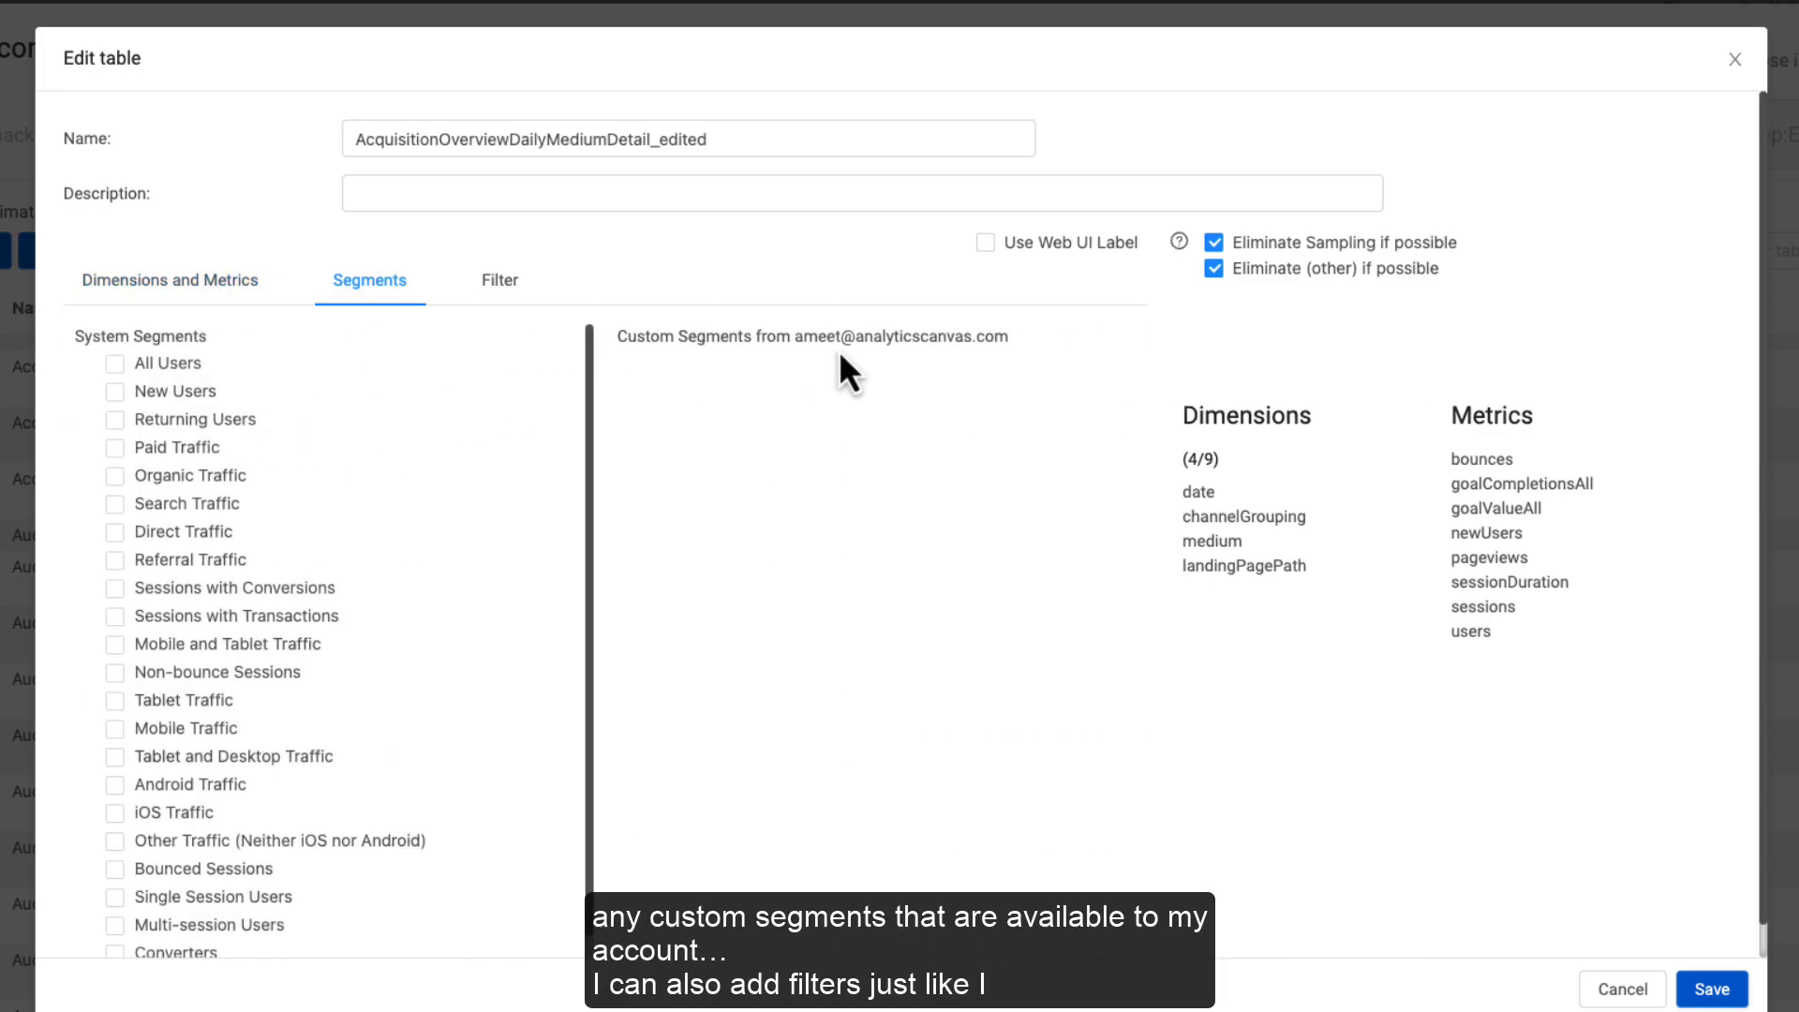
{"action": "left_click", "coordinate": [512, 281]}
{"action": "left_click", "coordinate": [114, 350]}
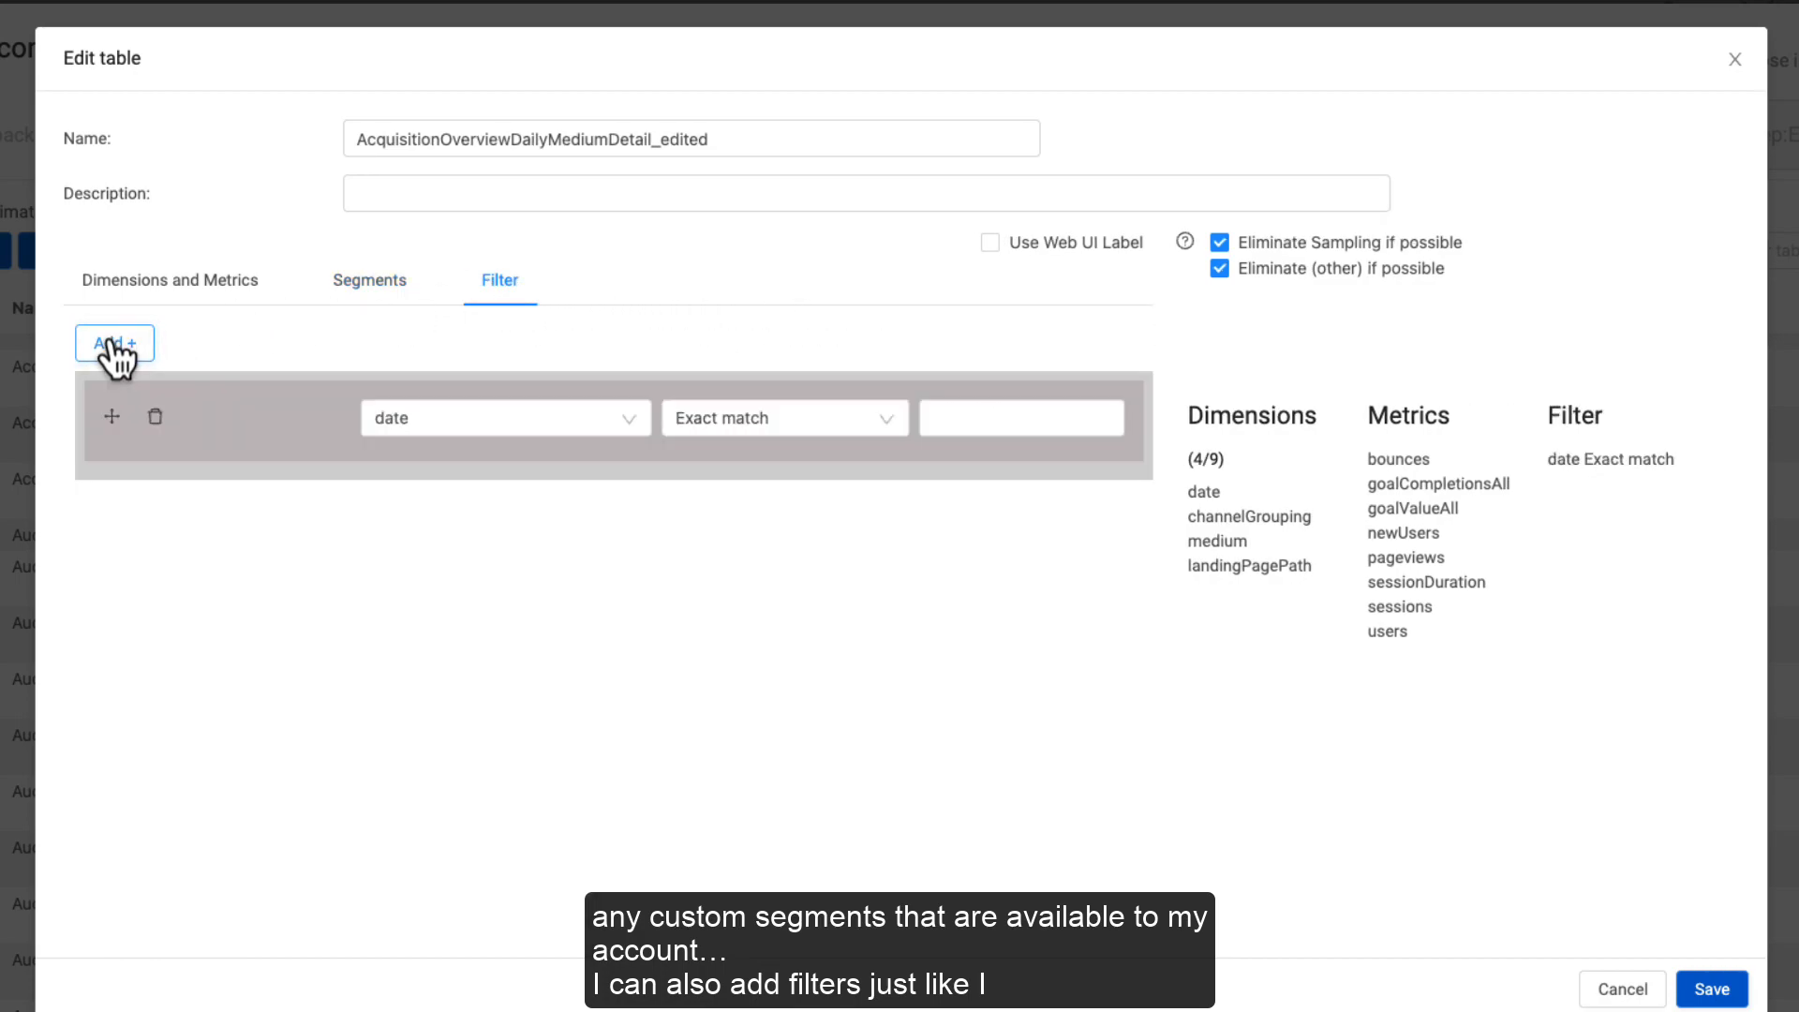
{"action": "left_click", "coordinate": [115, 353]}
{"action": "left_click", "coordinate": [114, 352]}
{"action": "left_click", "coordinate": [114, 353]}
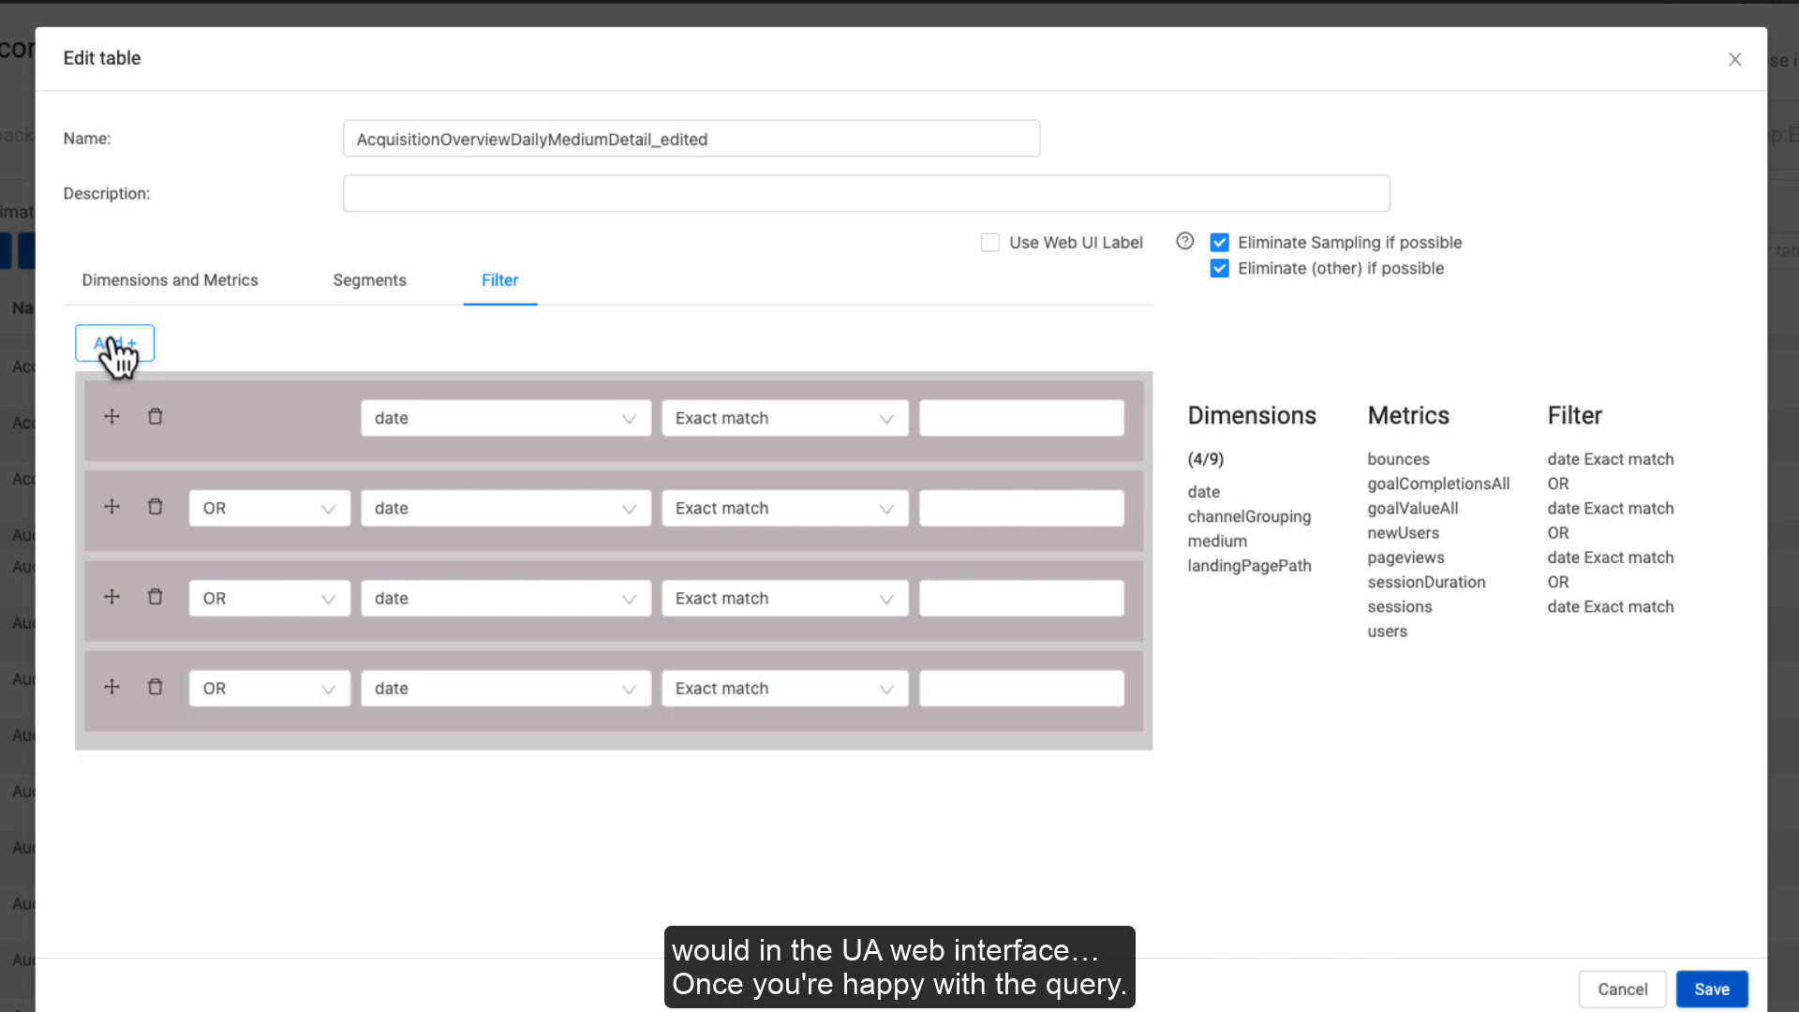
Step: Delete all four filter conditions and save the edited table
{"action": "left_click", "coordinate": [155, 416]}
{"action": "left_click", "coordinate": [156, 416]}
{"action": "left_click", "coordinate": [155, 417]}
{"action": "left_click", "coordinate": [156, 416]}
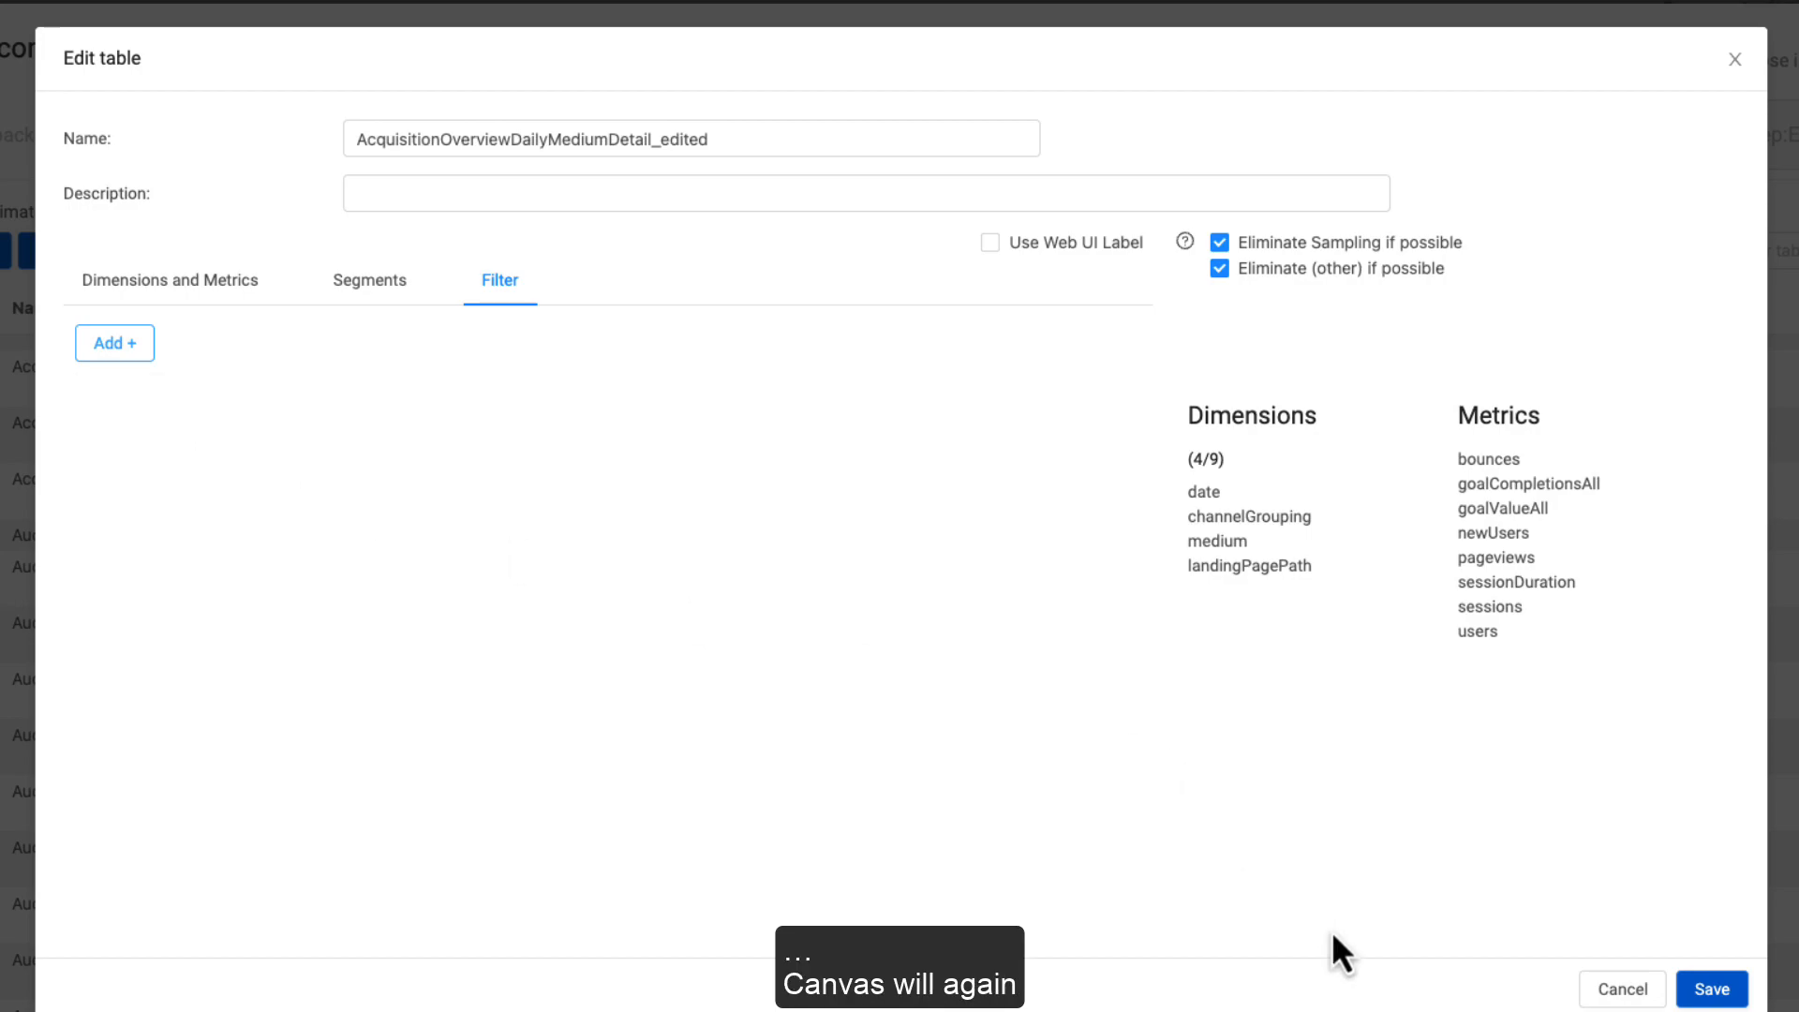
{"action": "left_click", "coordinate": [1696, 996]}
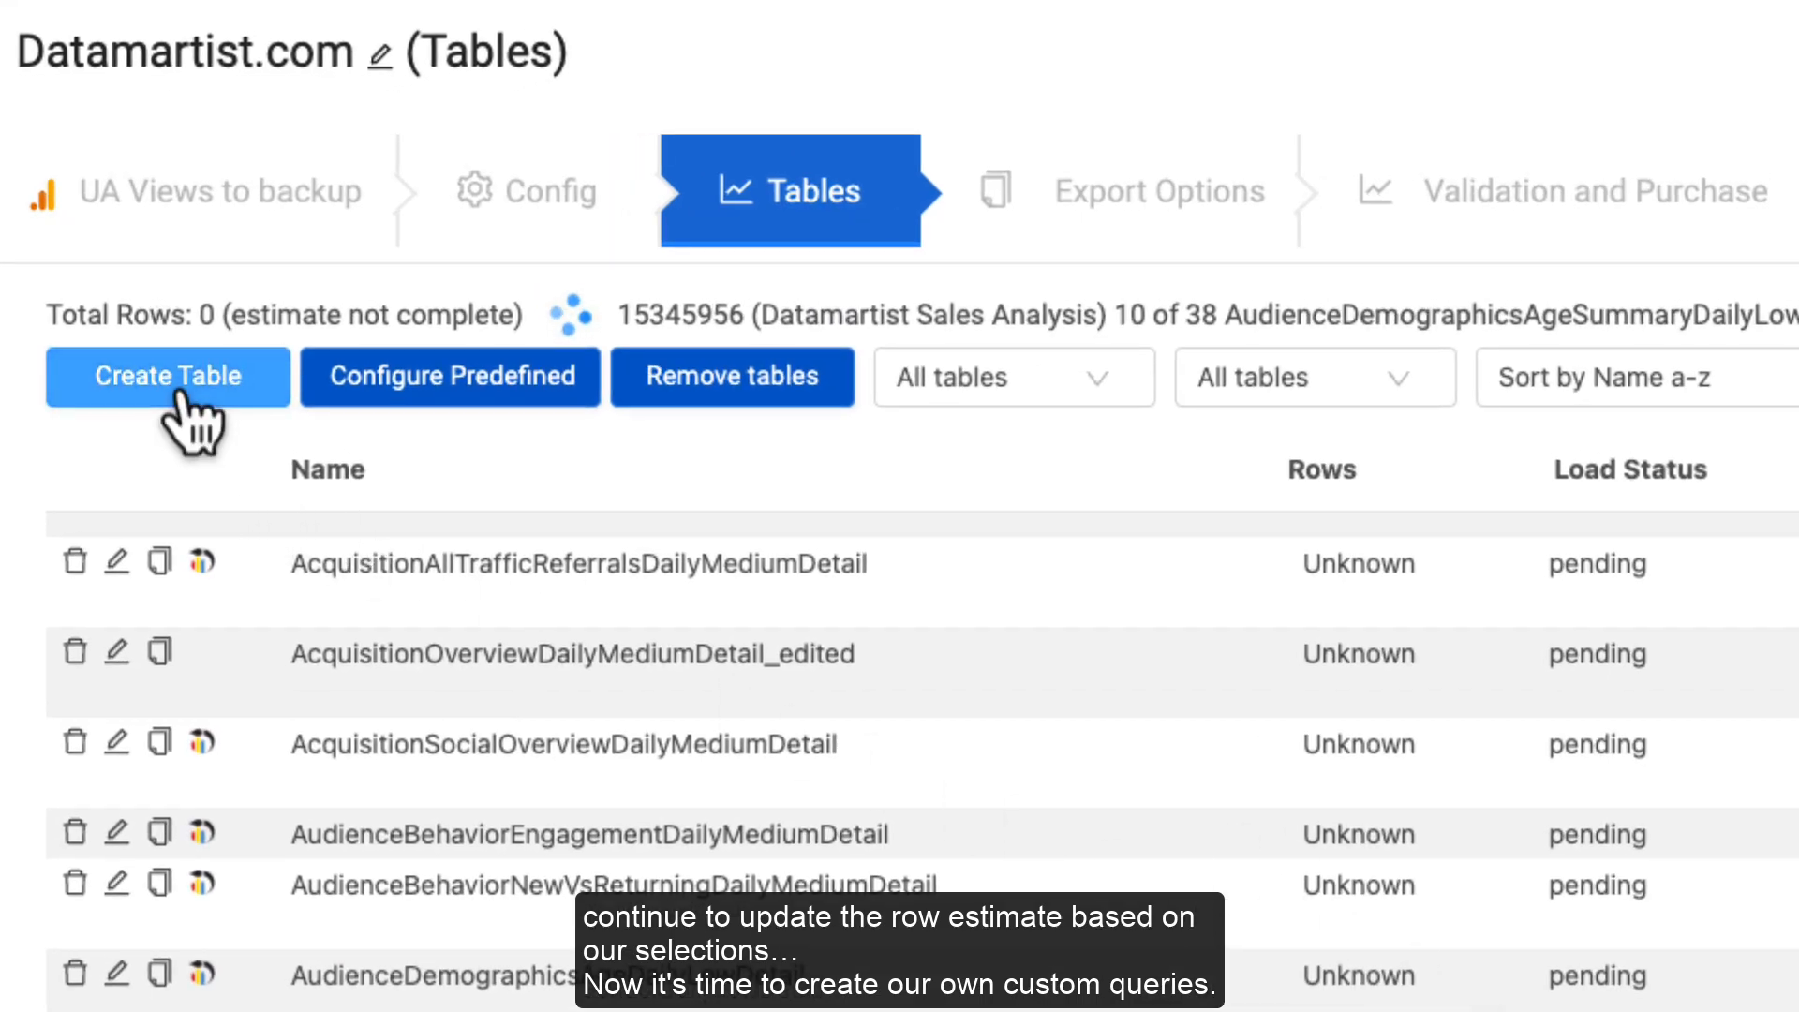
Step: Create a custom table named 'Custom Query 001 - Datamartist Main Dashboard'
{"action": "left_click", "coordinate": [179, 394]}
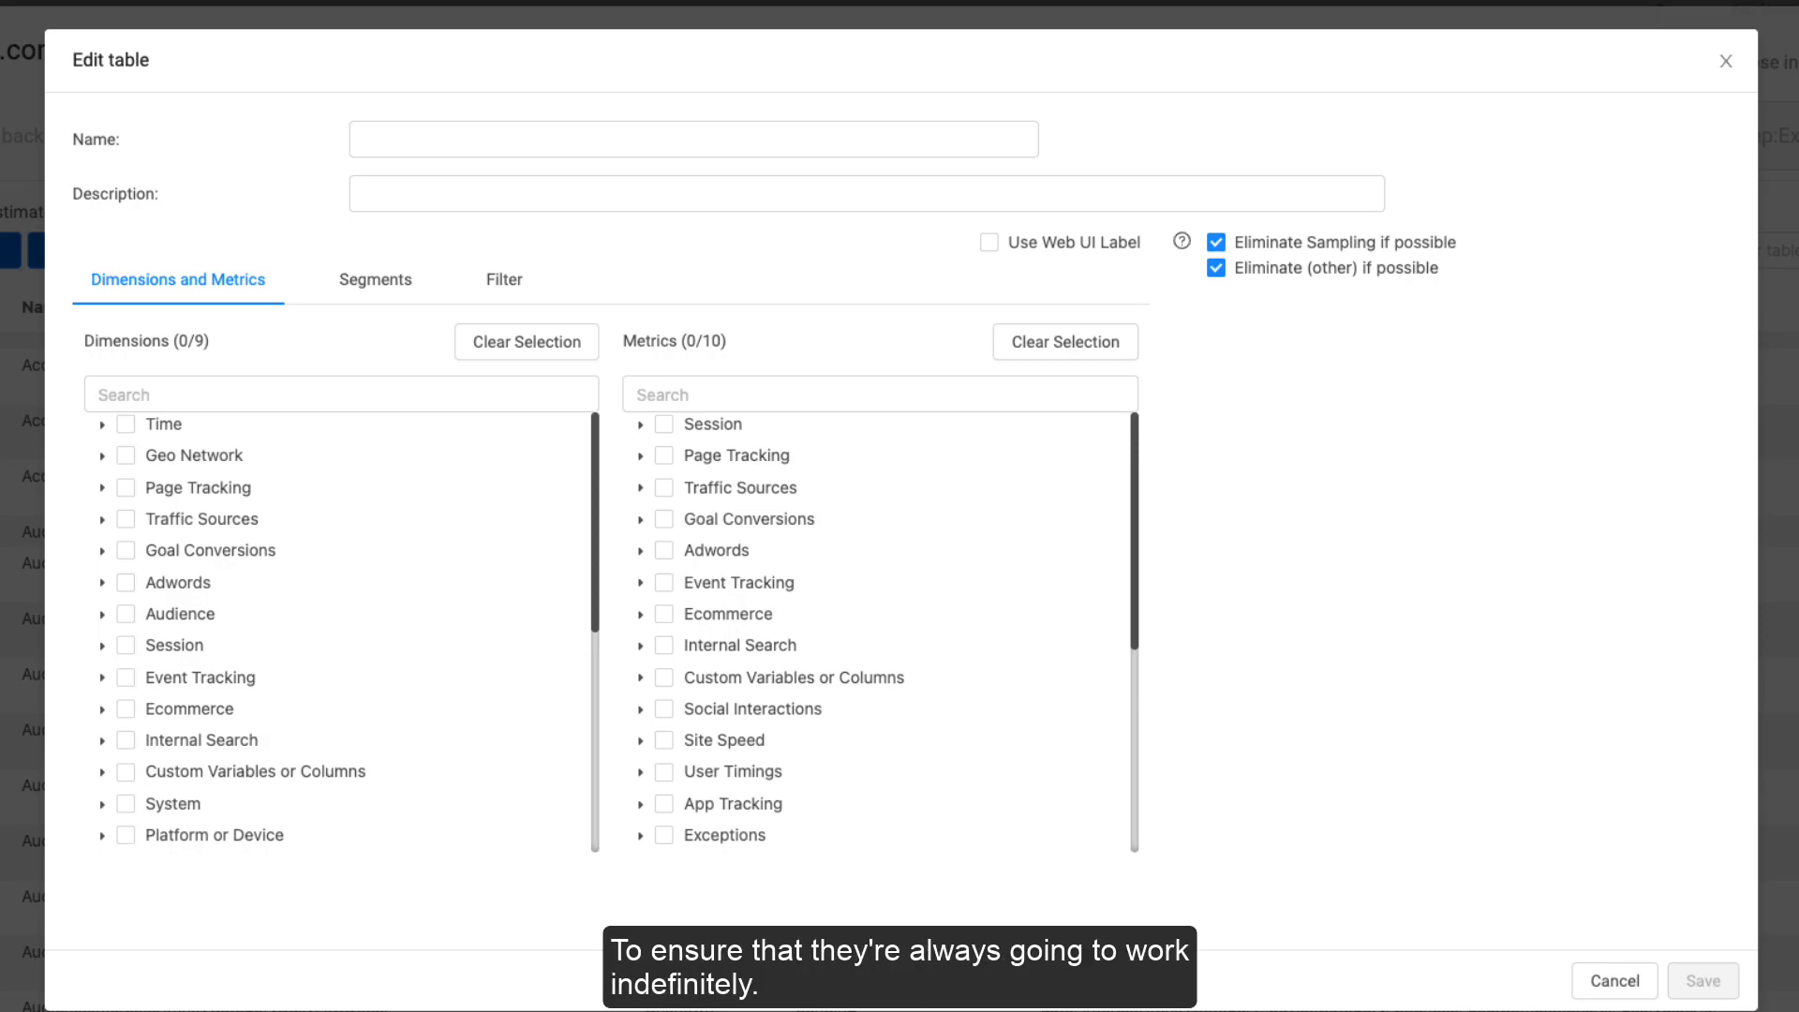
{"action": "left_click_drag", "start_coordinate": [85, 340], "coordinate": [767, 348]}
{"action": "left_click", "coordinate": [768, 349]}
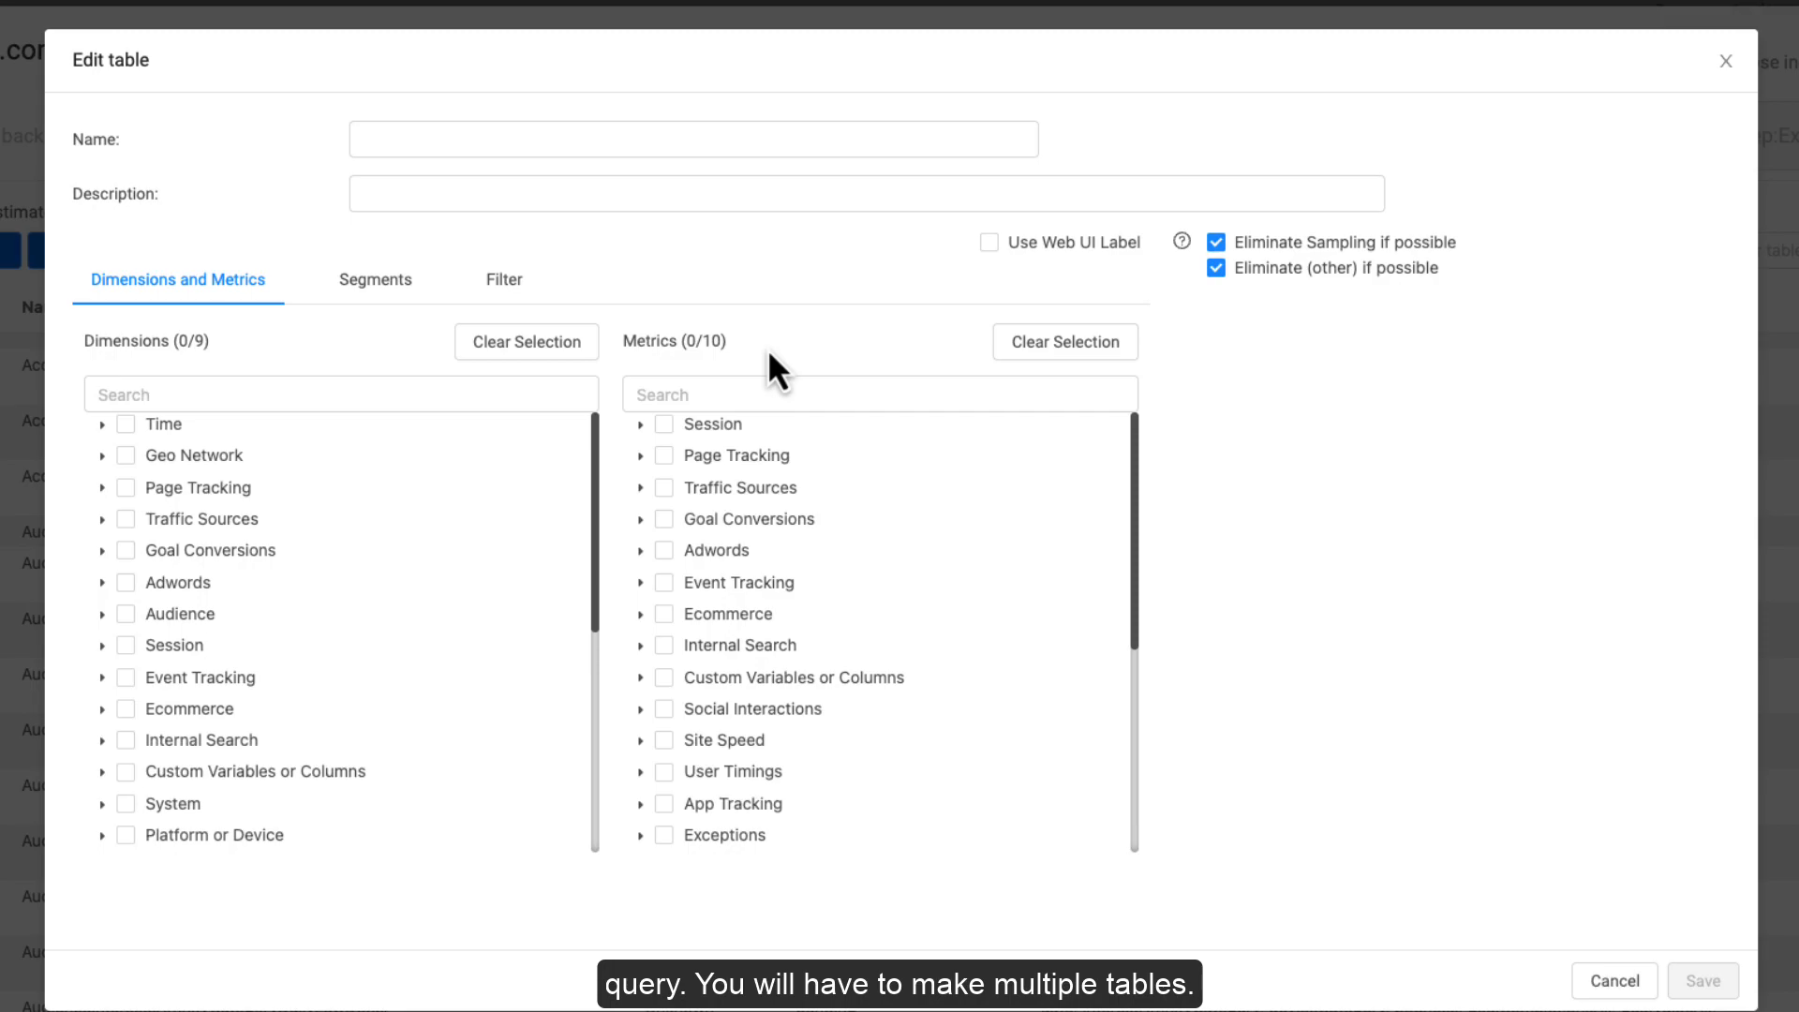
{"action": "left_click", "coordinate": [584, 136]}
{"action": "type", "text": "Custom Query 0-0"}
{"action": "key", "text": "BackSpace"}
{"action": "key", "text": "BackSpace"}
{"action": "key", "text": "BackSpace"}
{"action": "key", "text": "BackSpace"}
{"action": "key", "text": "BackSpace"}
{"action": "key", "text": "BackSpace"}
{"action": "key", "text": "BackSpace"}
{"action": "key", "text": "BackSpace"}
{"action": "key", "text": "BackSpace"}
{"action": "key", "text": "BackSpace"}
{"action": "key", "text": "BackSpace"}
{"action": "key", "text": "BackSpace"}
{"action": "key", "text": "BackSpace"}
{"action": "key", "text": "BackSpace"}
{"action": "key", "text": "BackSpace"}
{"action": "key", "text": "BackSpace"}
{"action": "type", "text": "Custom Query 001 - Datamartist Main Dashboard"}
Step: Add Time and Page Tracking dimensions plus entrances, pageviews and timeOnPage metrics
{"action": "left_click", "coordinate": [123, 449]}
{"action": "left_click", "coordinate": [124, 513]}
{"action": "left_click", "coordinate": [638, 480]}
{"action": "left_click", "coordinate": [684, 544]}
{"action": "left_click", "coordinate": [684, 608]}
{"action": "left_click", "coordinate": [683, 703]}
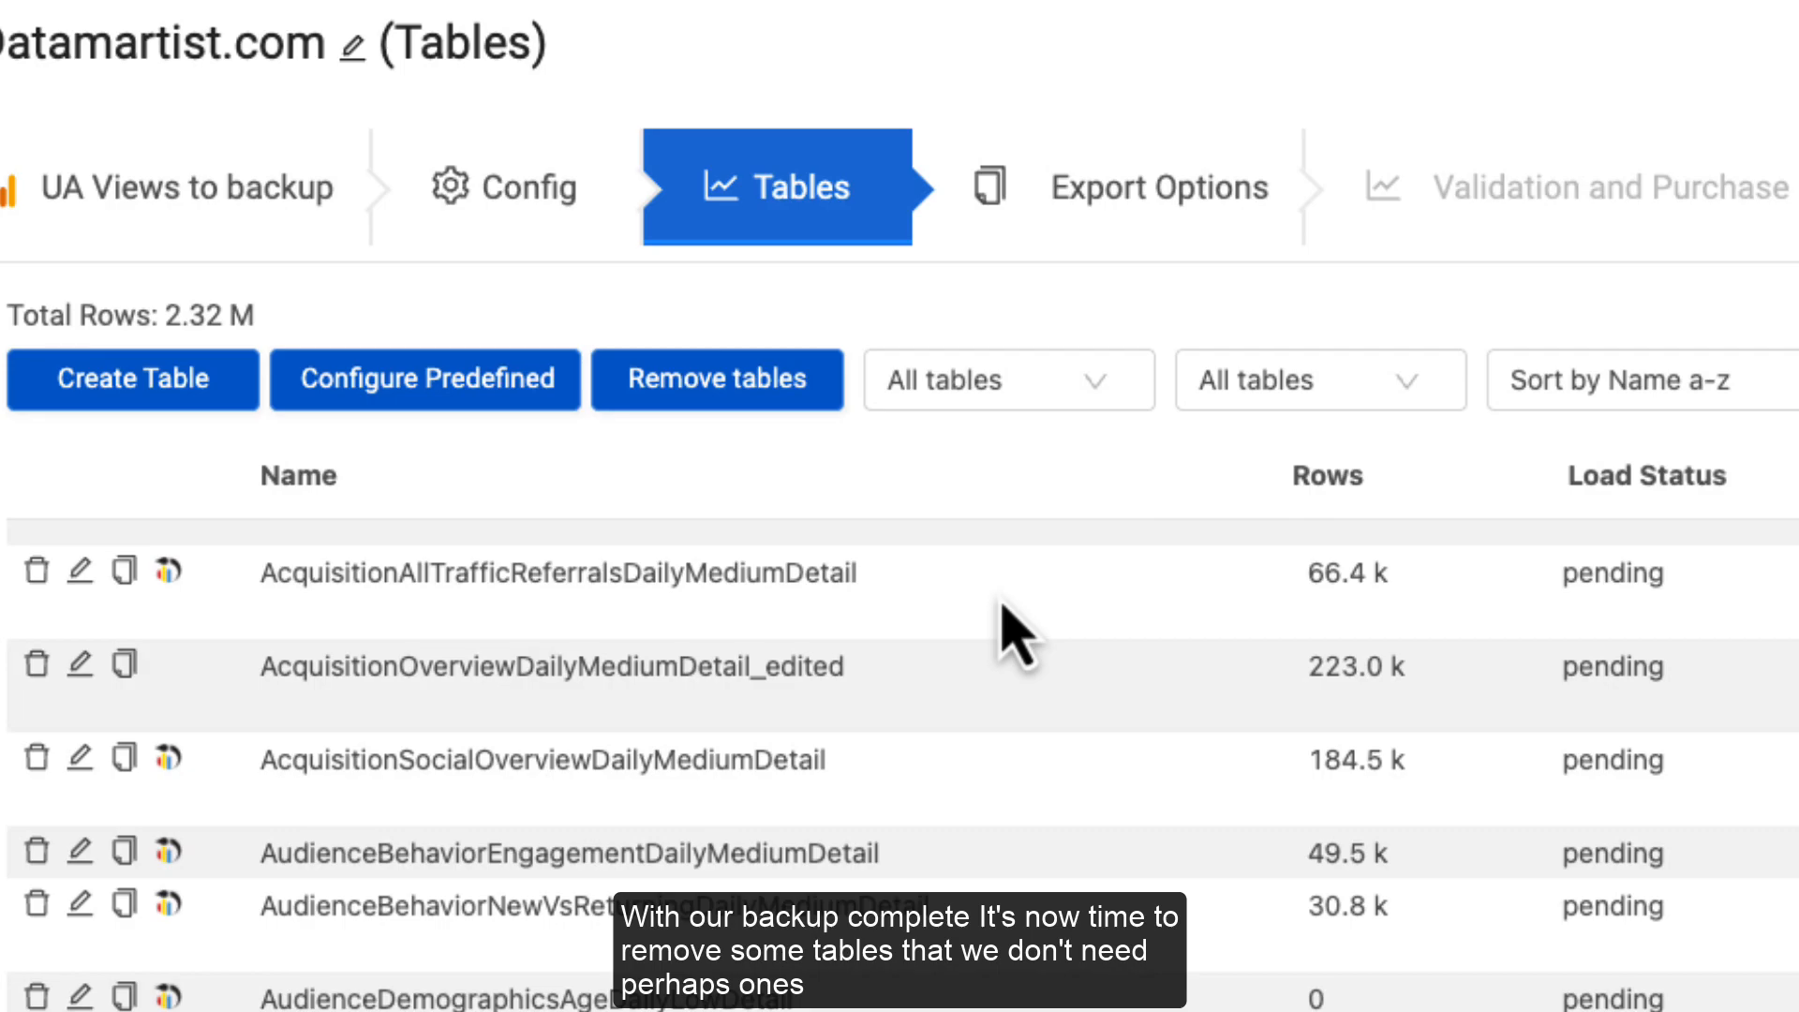
Step: Remove every zero-row table, such as the Audience Demographics ones, from the backup
{"action": "left_click", "coordinate": [736, 385]}
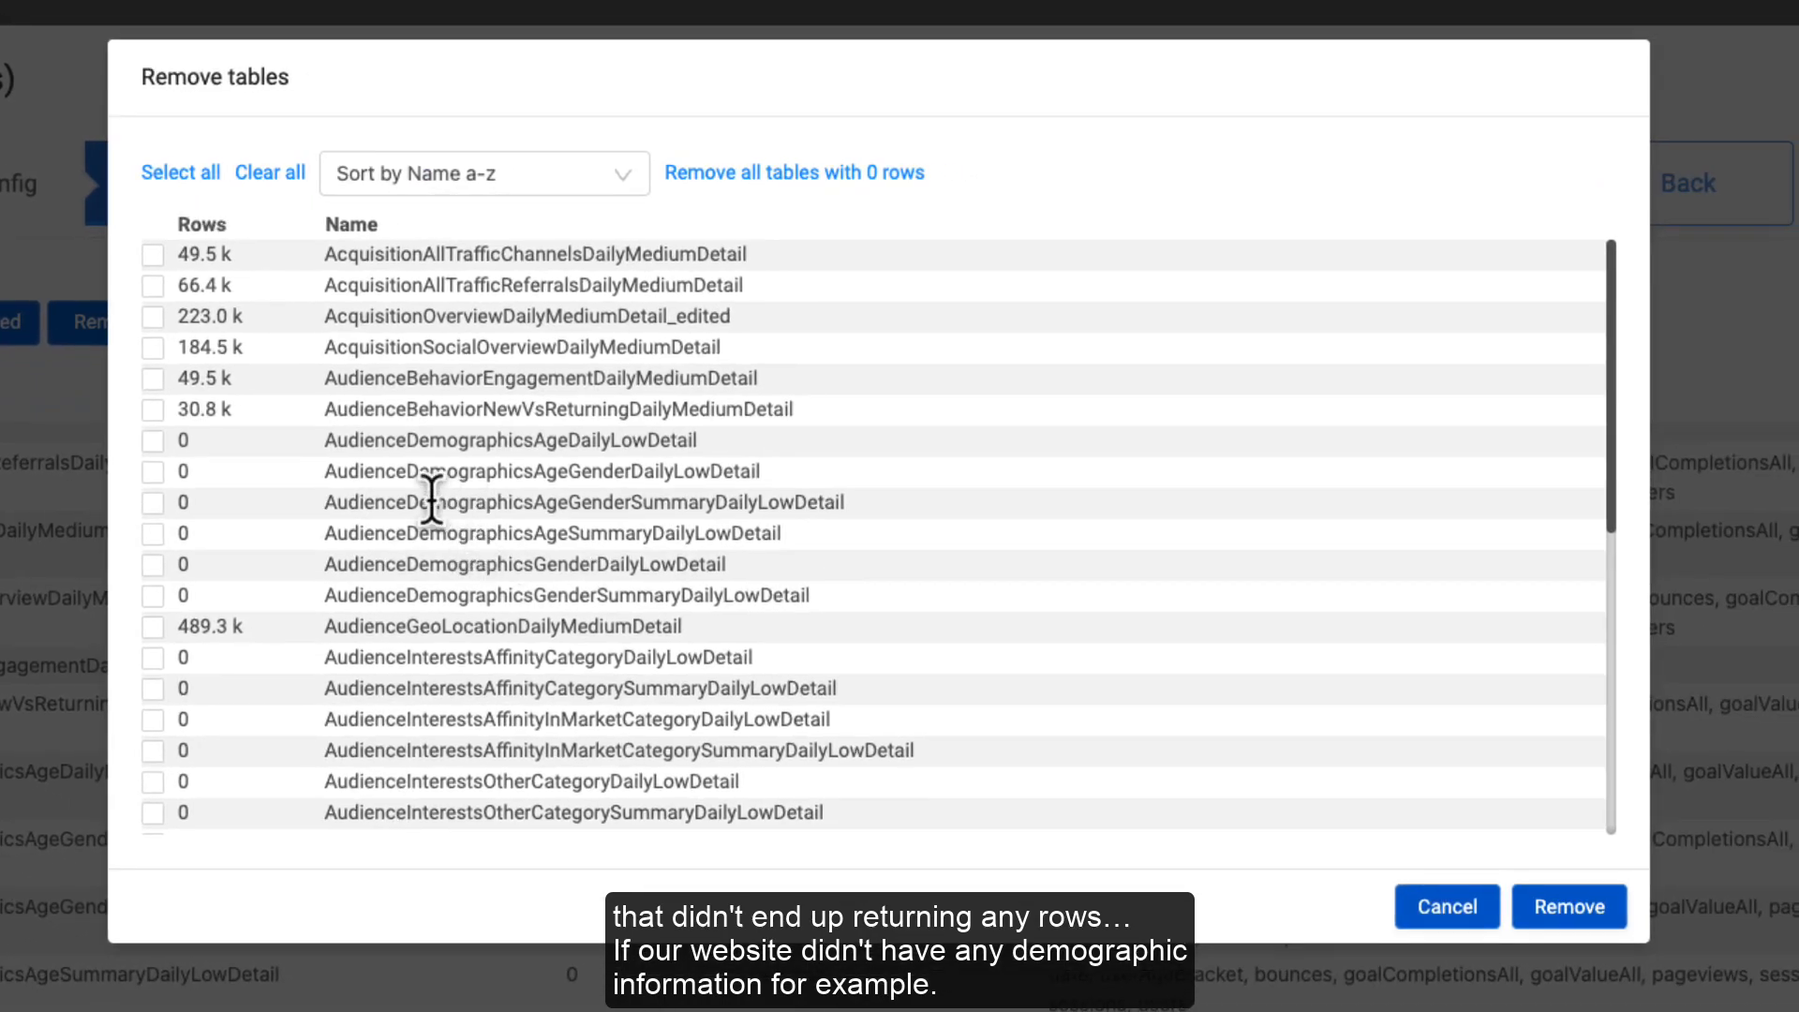
{"action": "left_click_drag", "start_coordinate": [406, 502], "coordinate": [191, 513]}
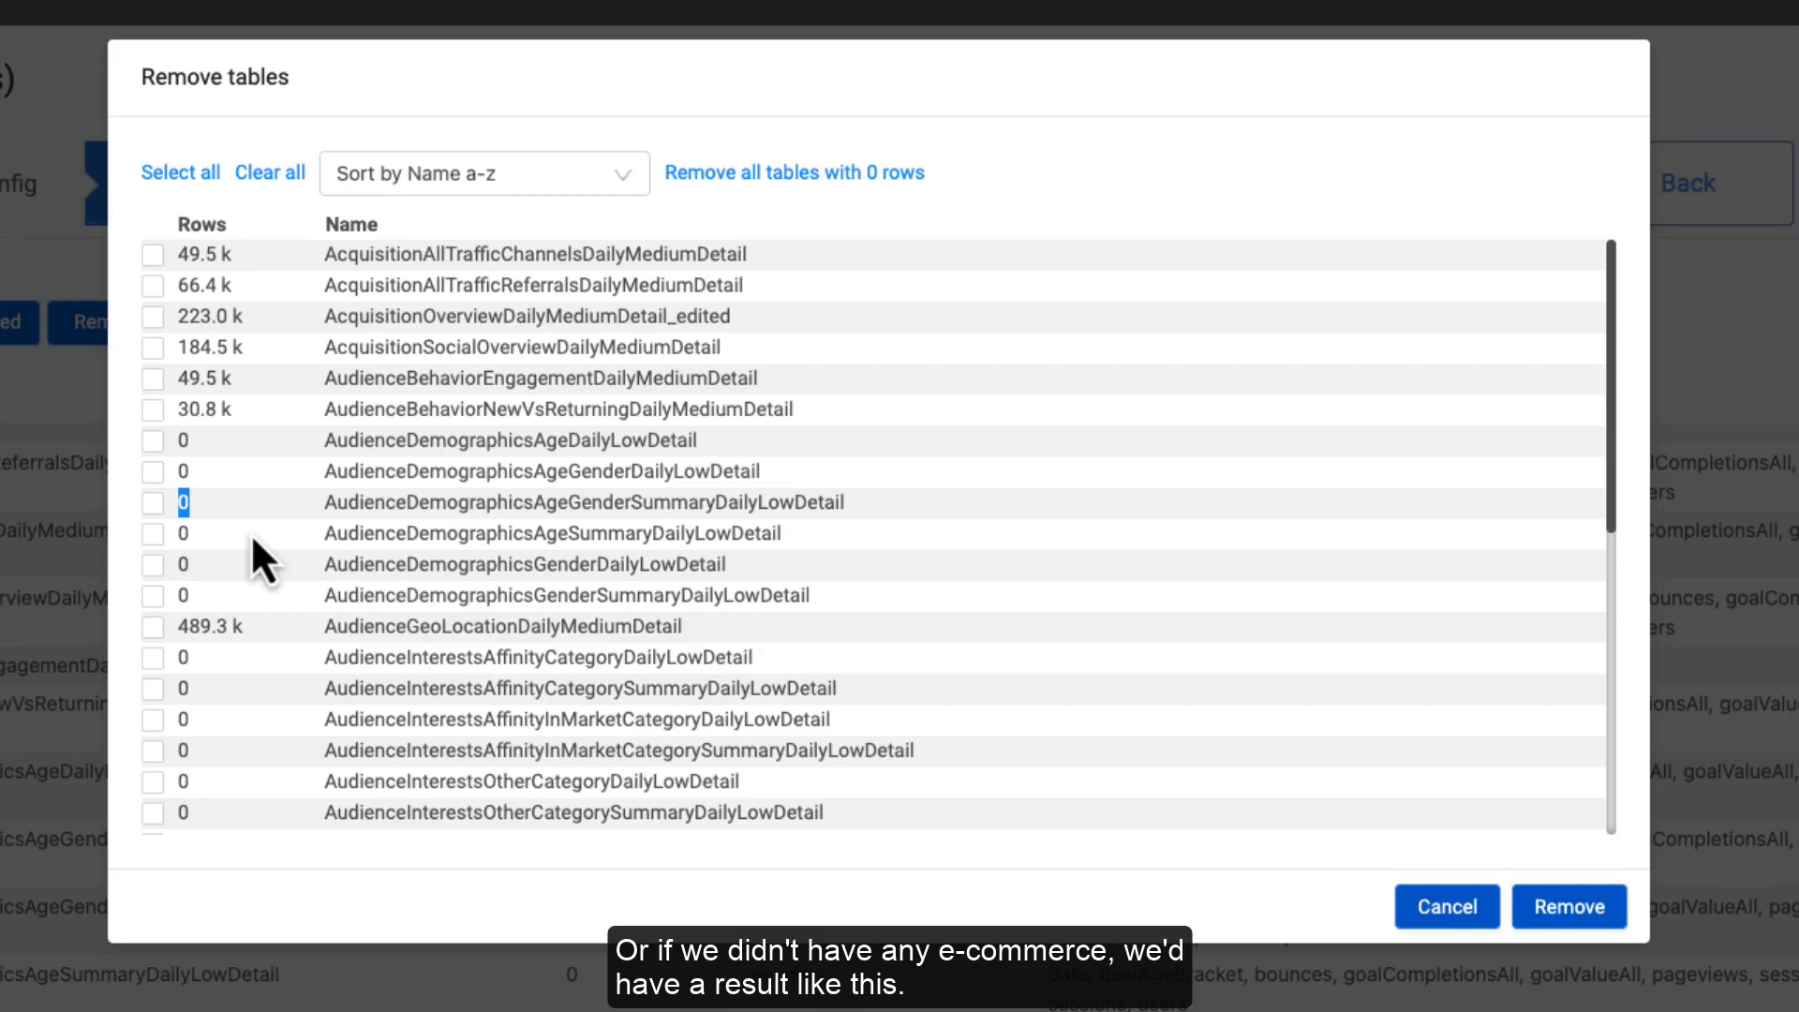
{"action": "scroll", "coordinate": [260, 506], "scroll_direction": "down", "scroll_amount": 10}
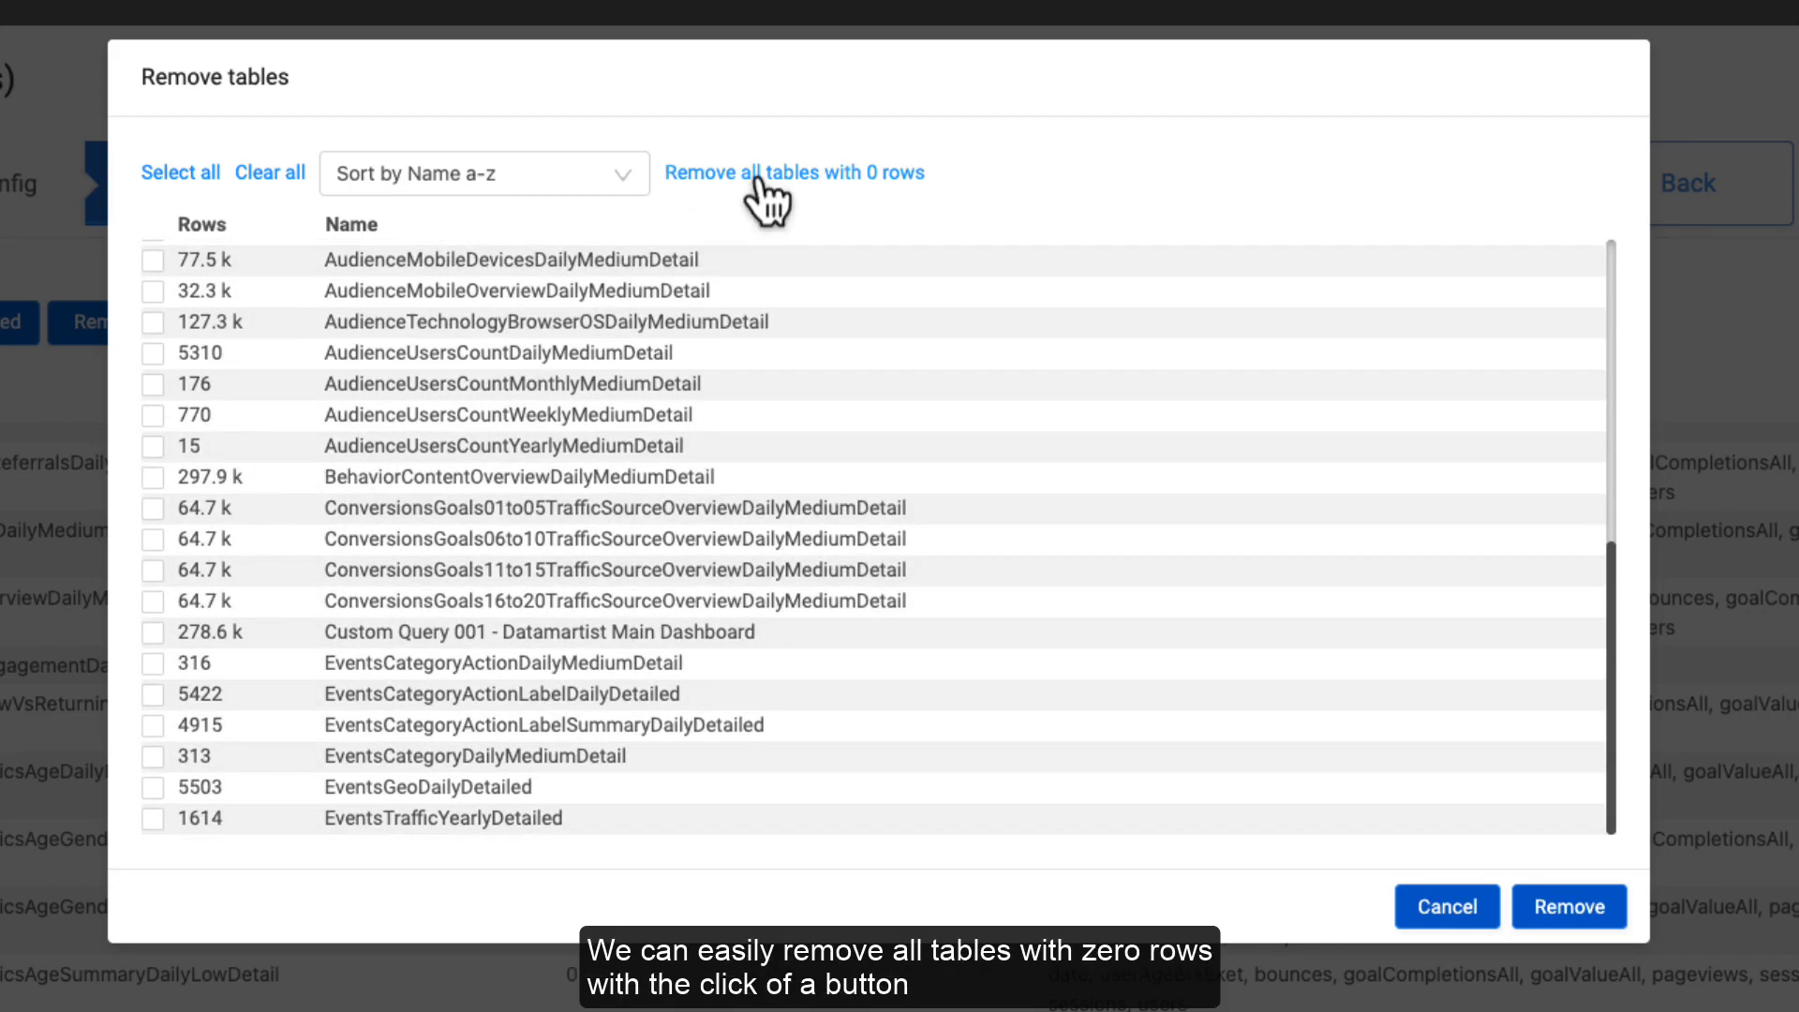
{"action": "left_click", "coordinate": [1591, 923]}
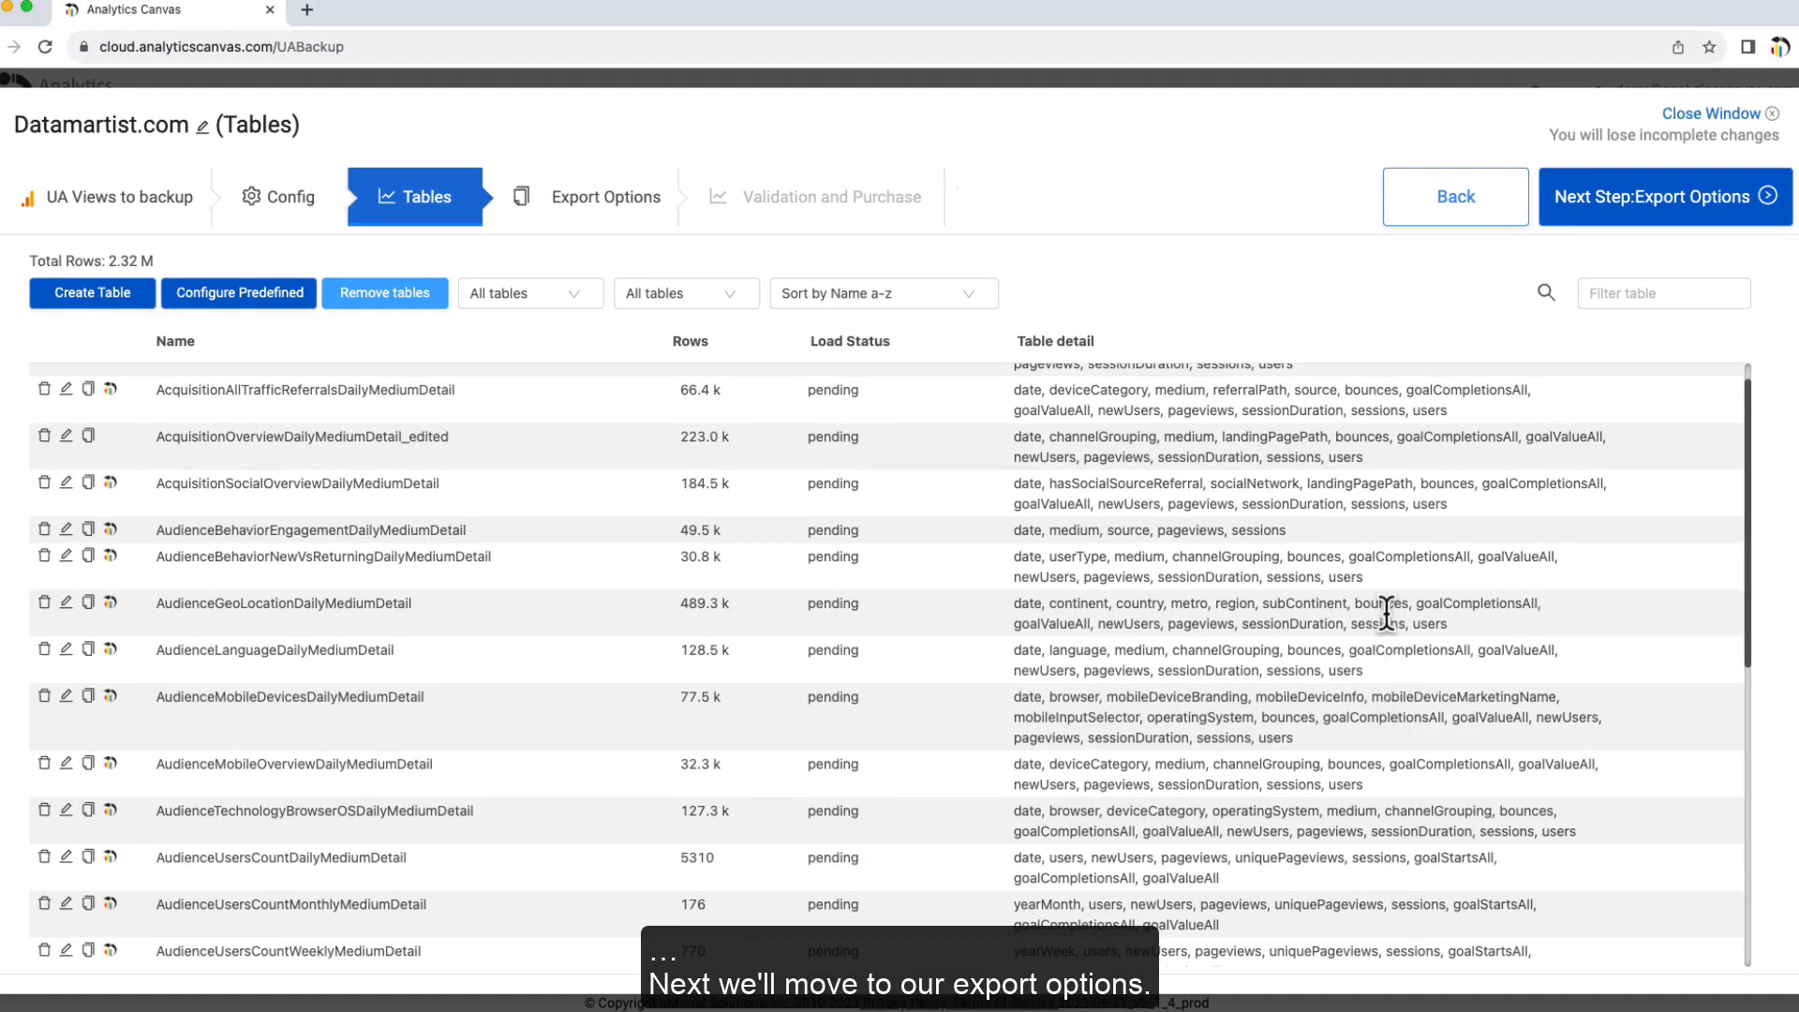
Step: Review the Google Sheets export credential and DataMartist destination folder, then advance to Validation and Purchase
{"action": "left_click", "coordinate": [570, 208]}
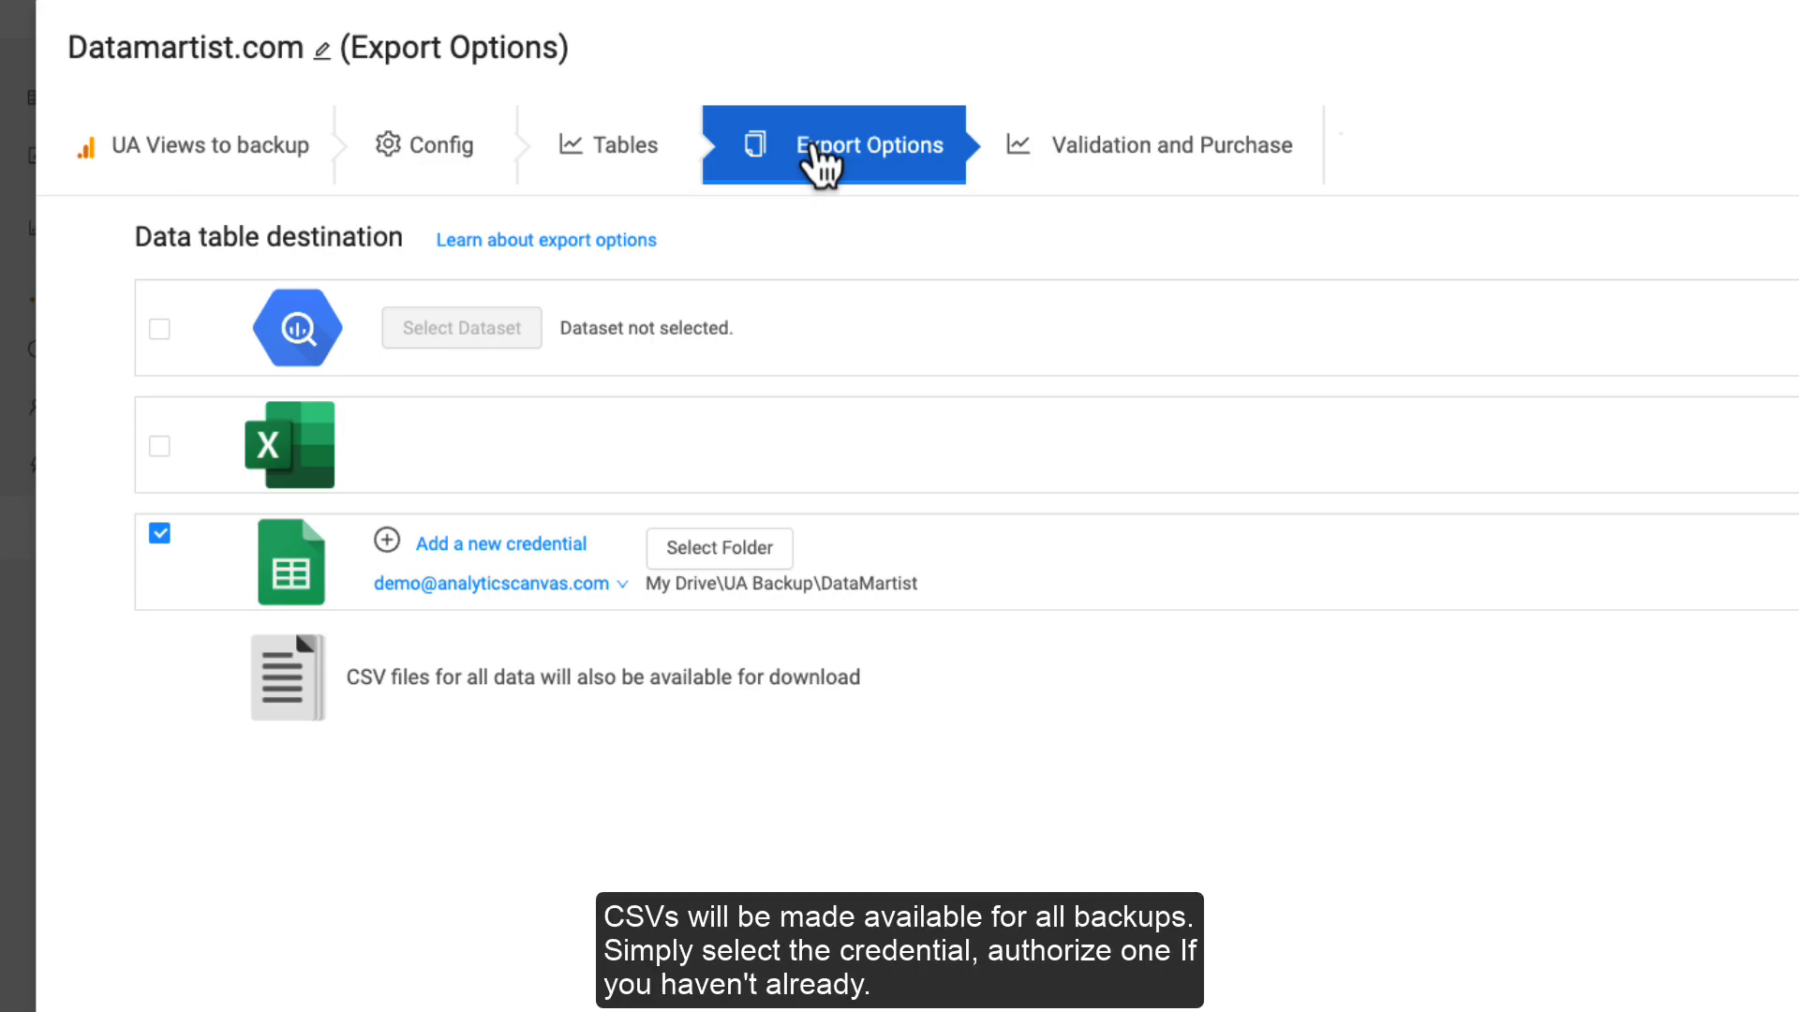
{"action": "left_click", "coordinate": [497, 583]}
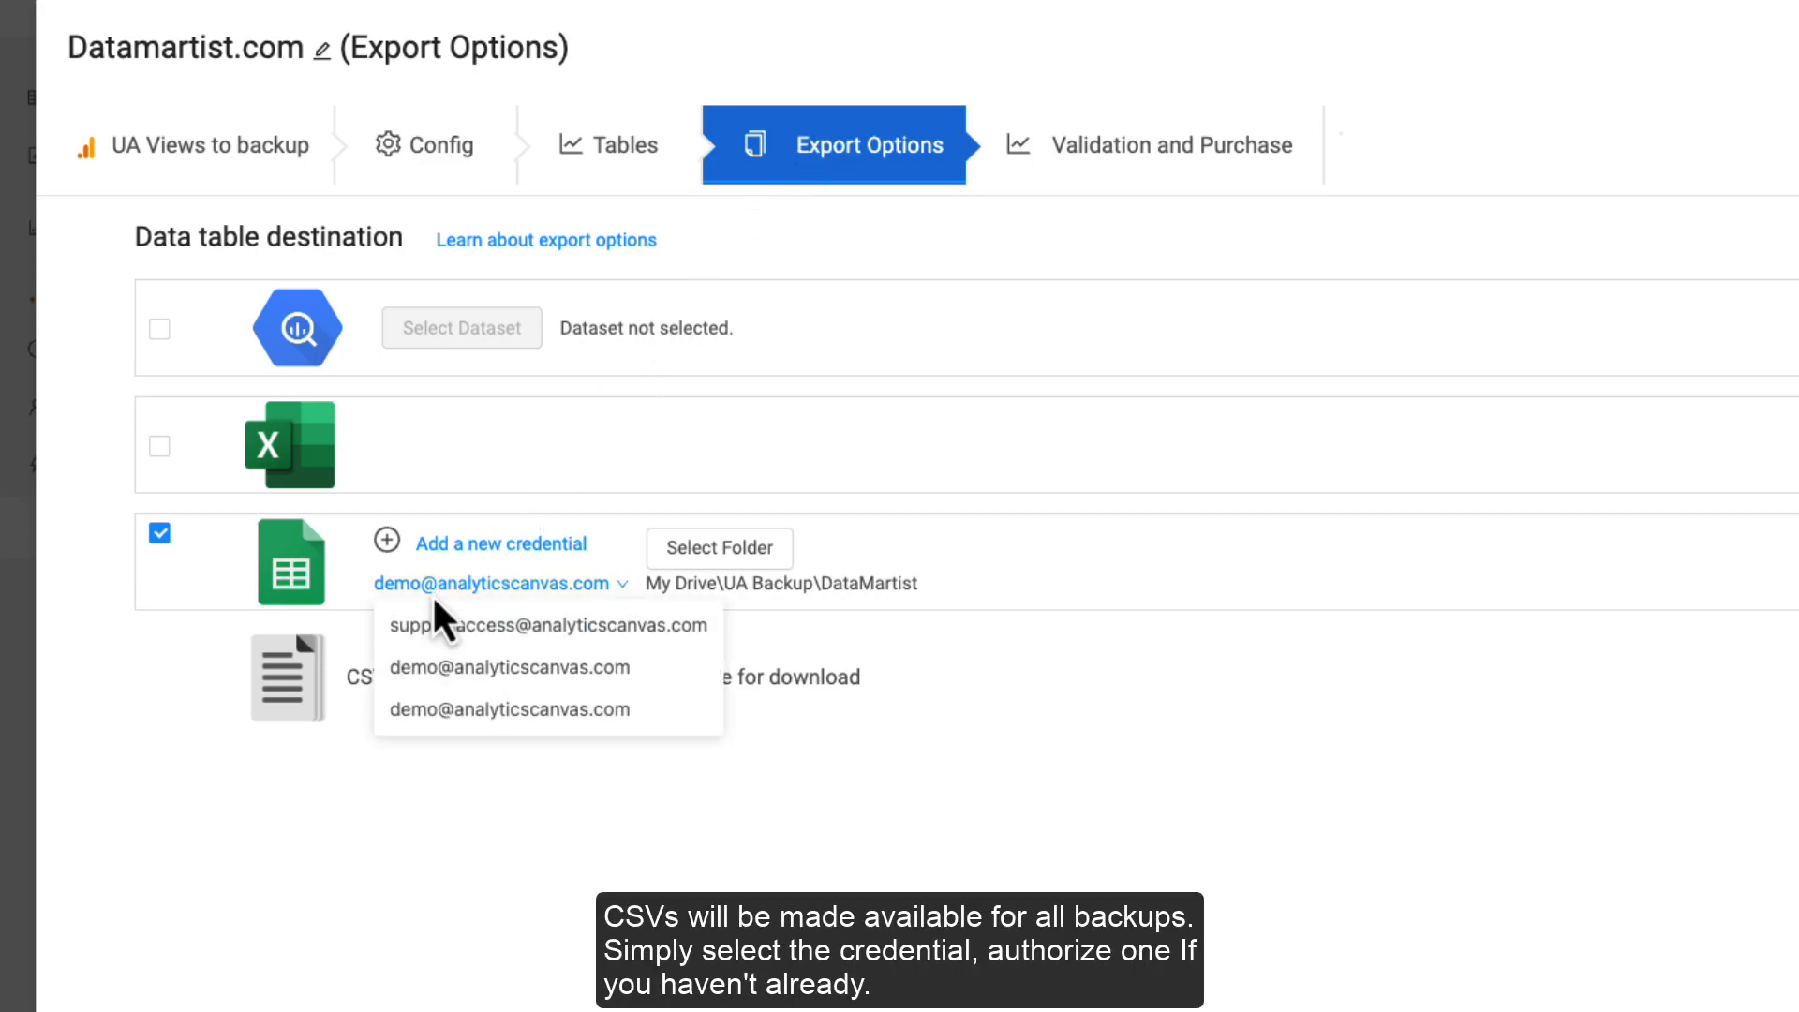
{"action": "left_click", "coordinate": [478, 579]}
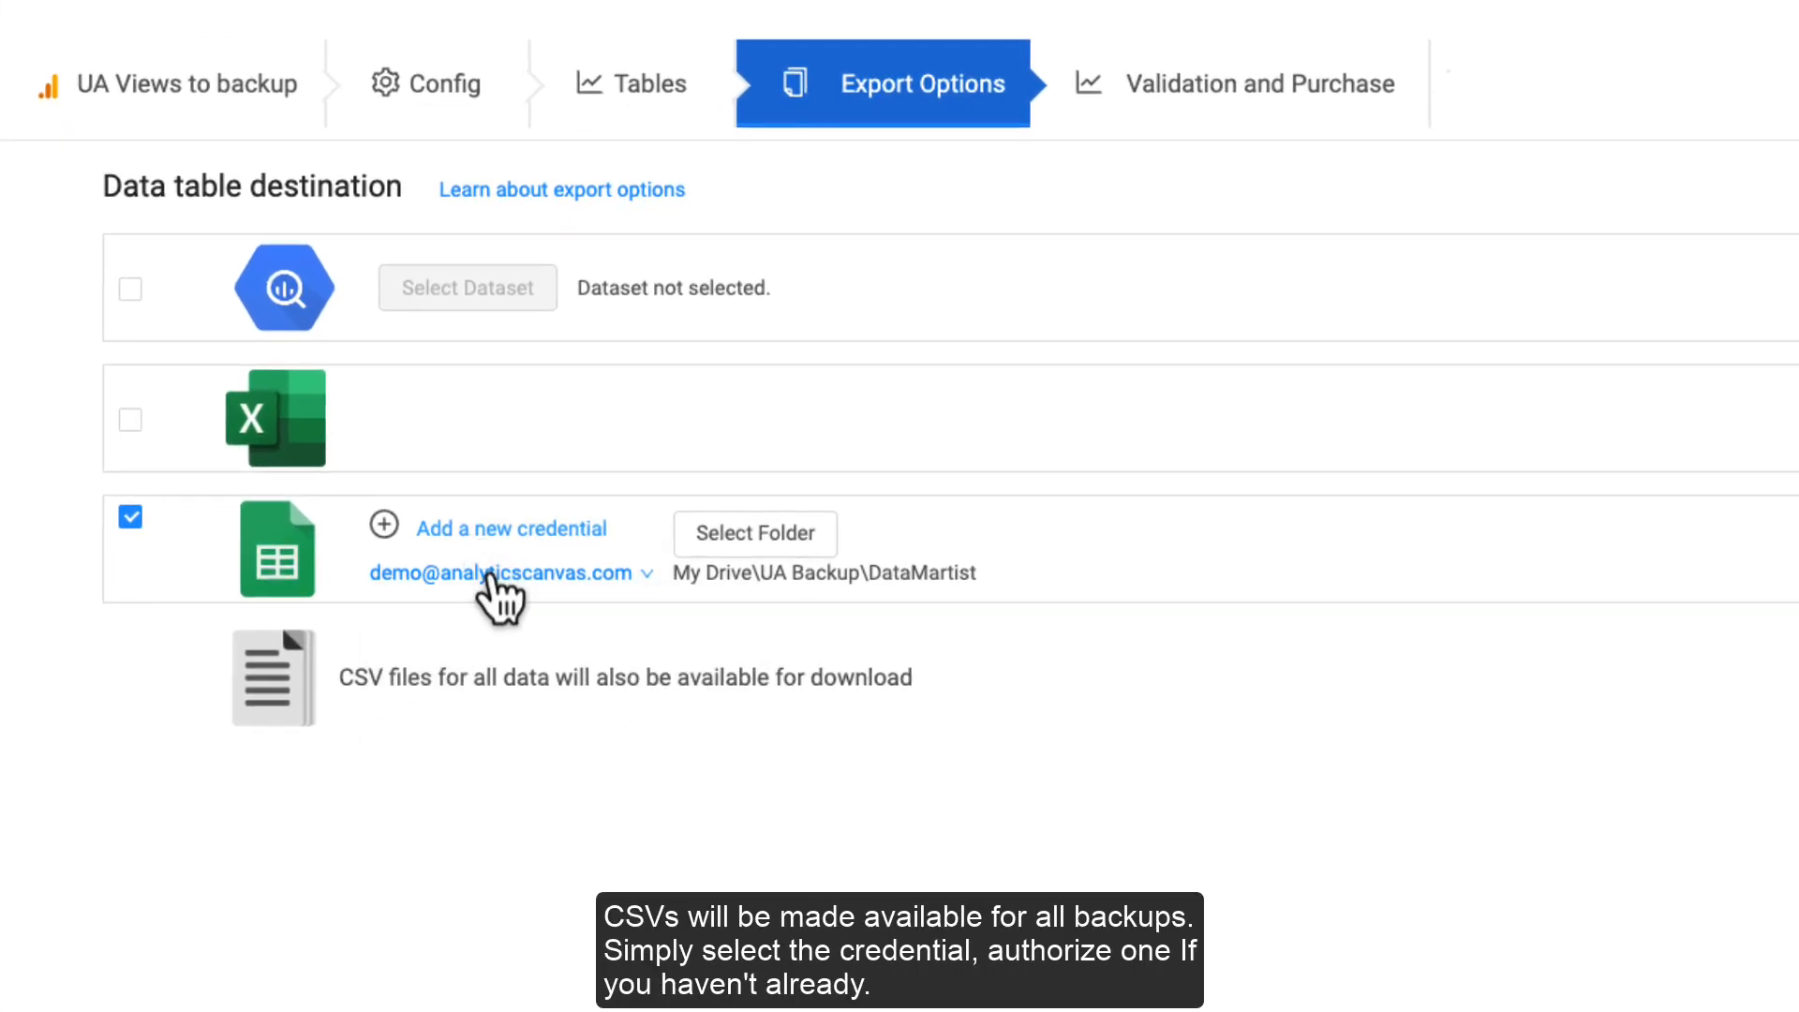
{"action": "left_click", "coordinate": [497, 573]}
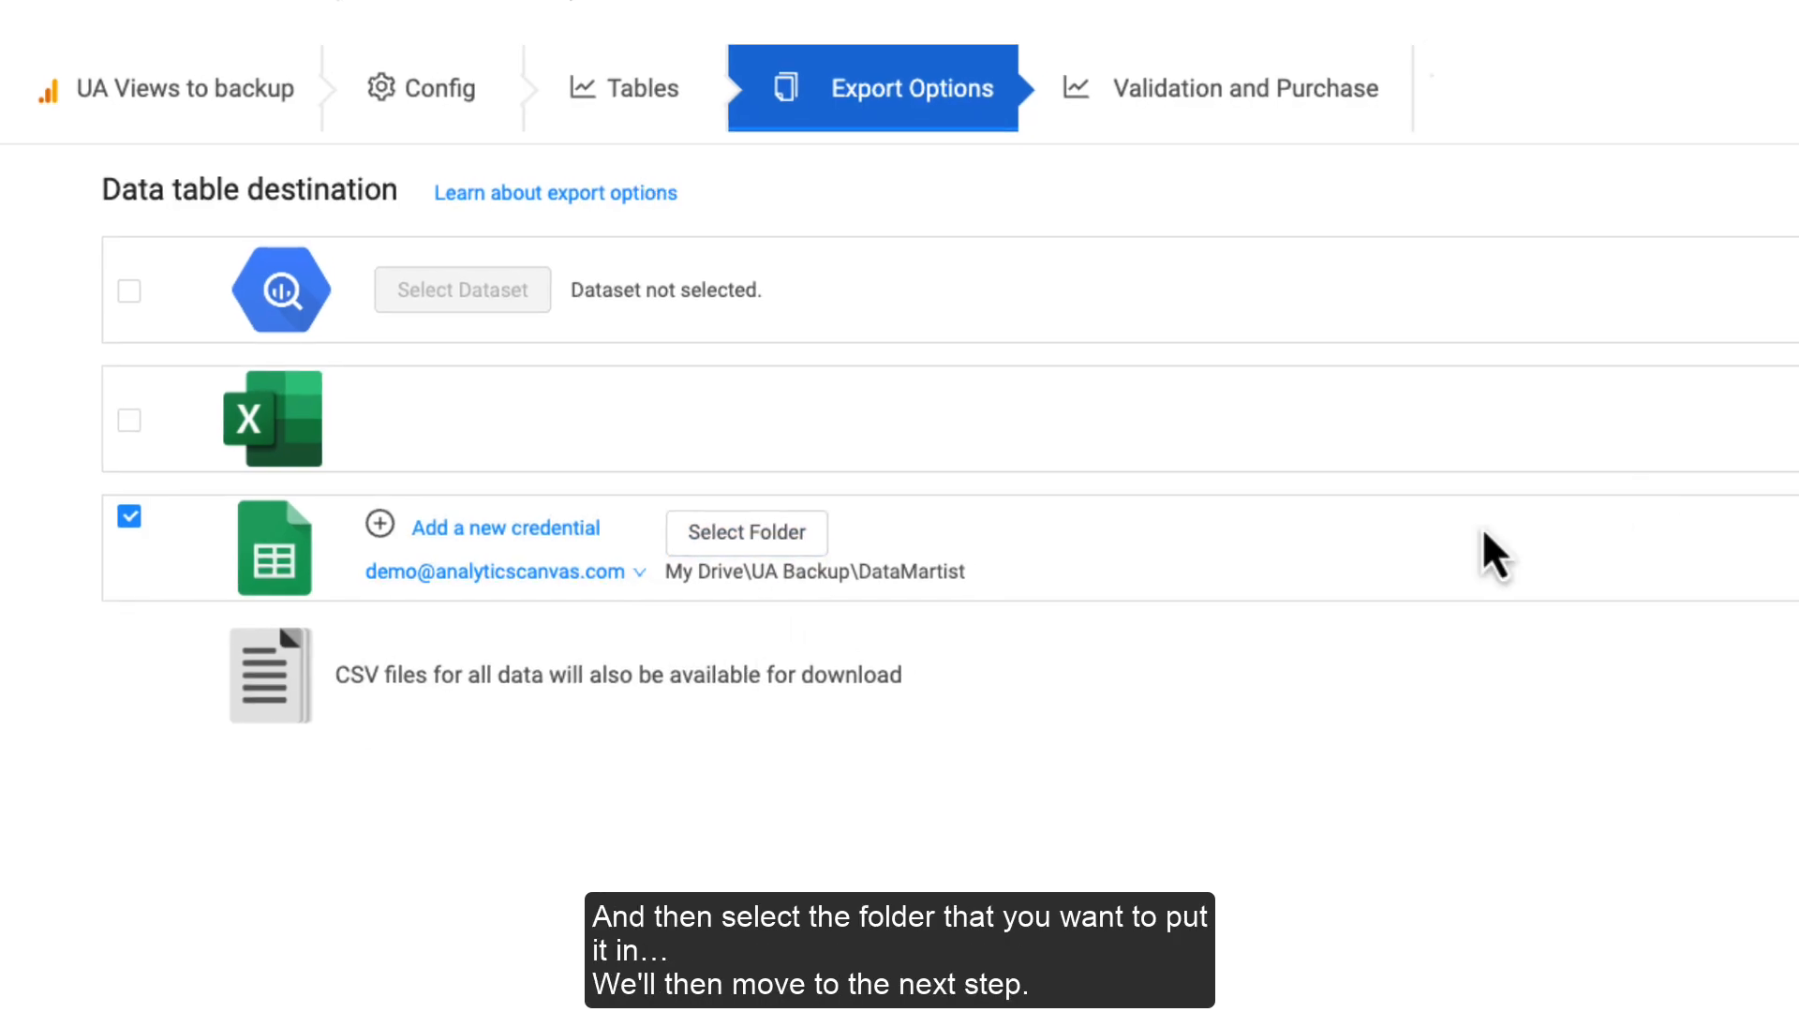
{"action": "left_click", "coordinate": [1696, 245]}
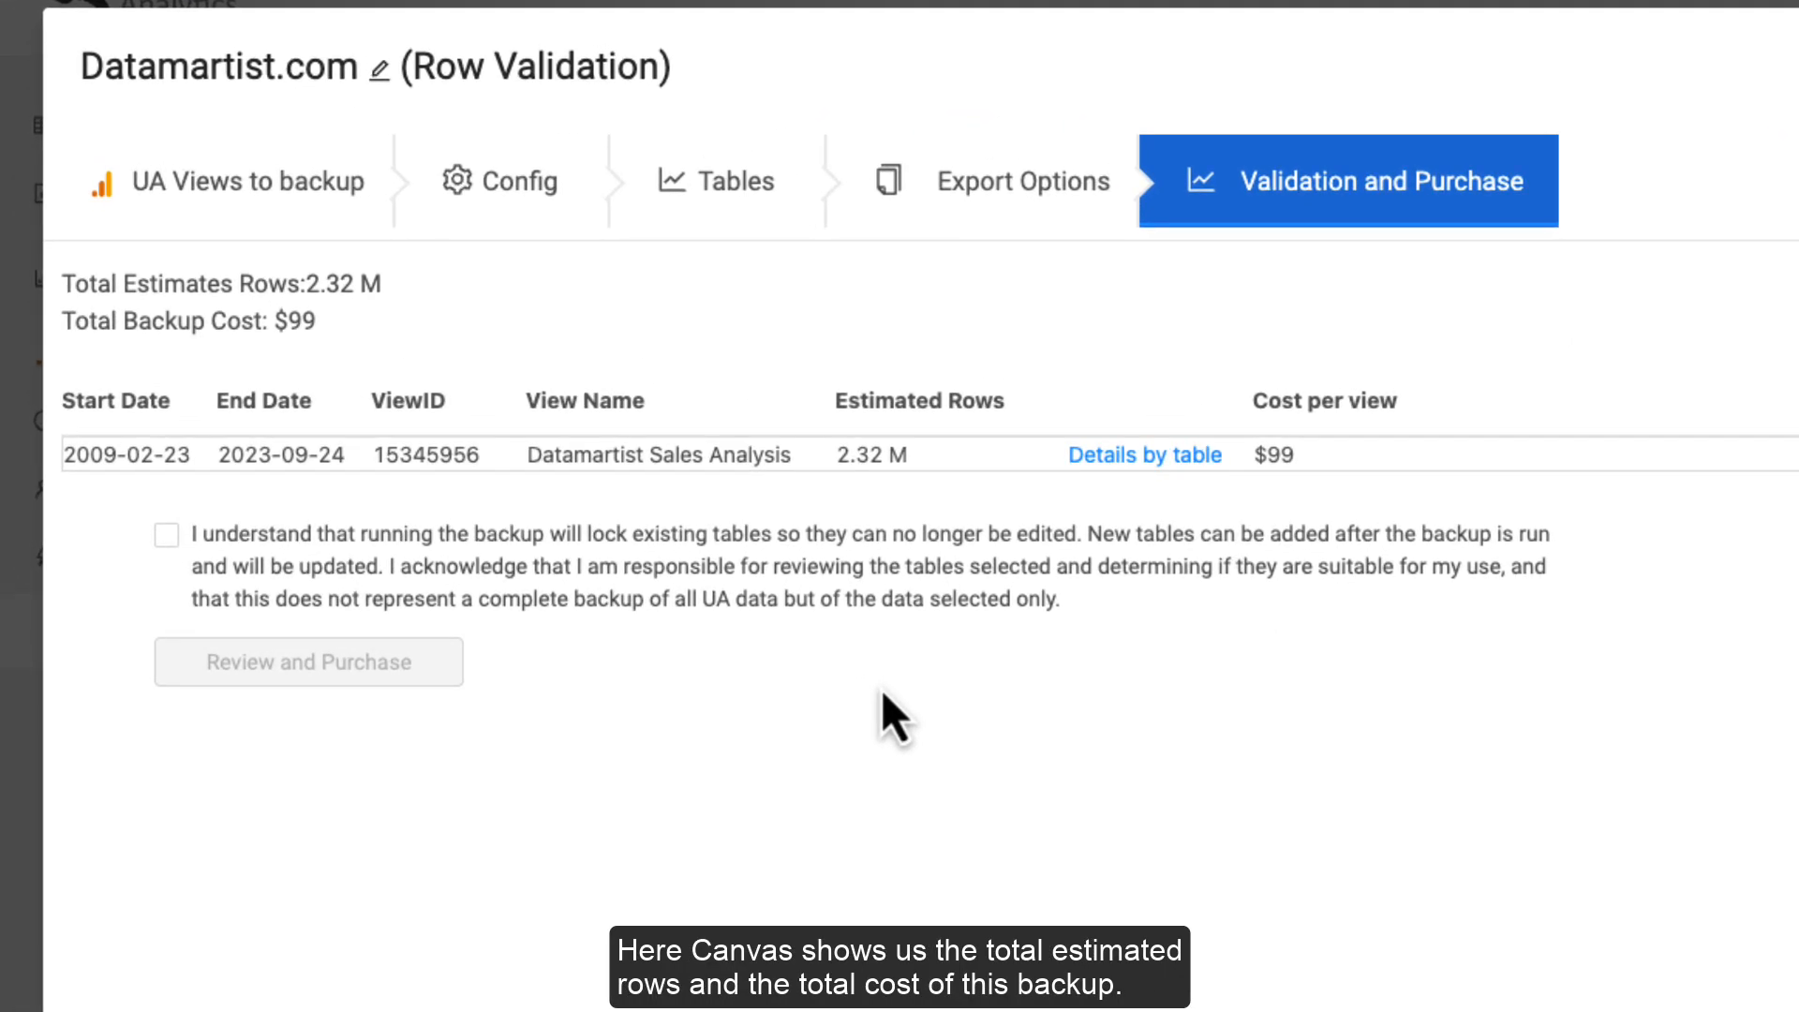
Step: Check the per-table row estimates, acknowledge the backup locking terms, and open the $99 purchase summary
{"action": "left_click", "coordinate": [1115, 459]}
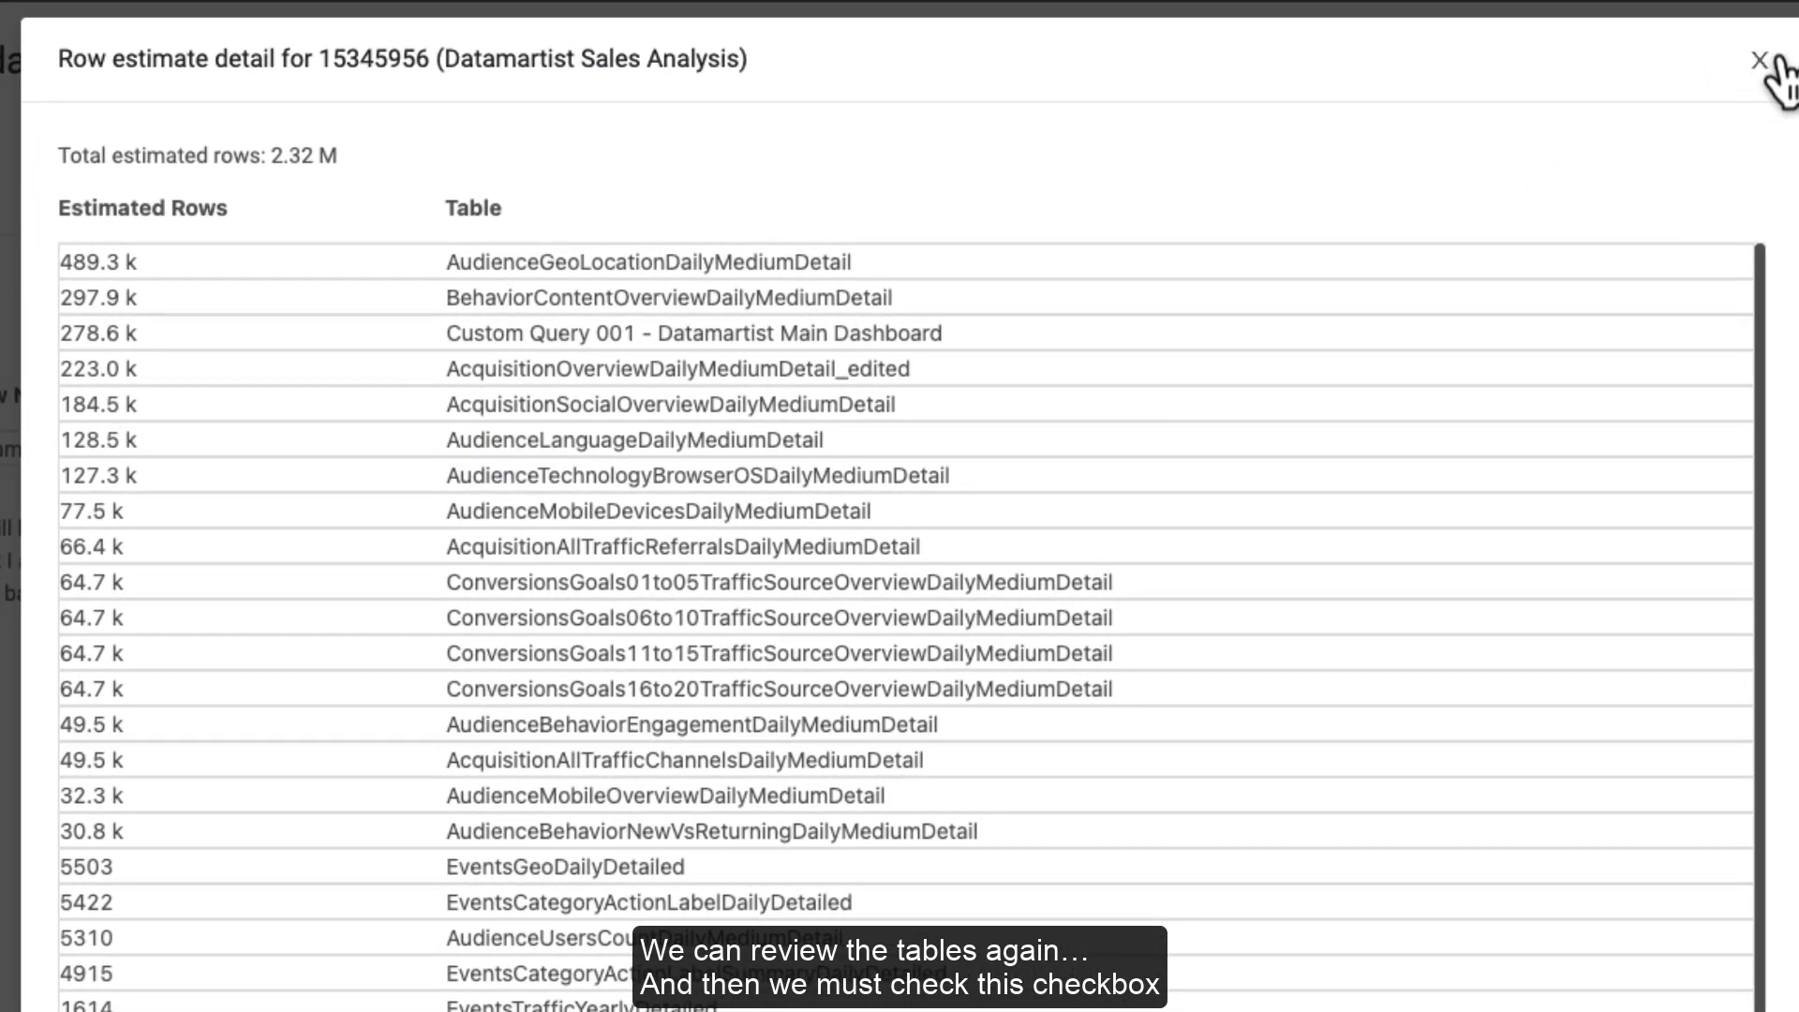
{"action": "left_click", "coordinate": [1779, 61]}
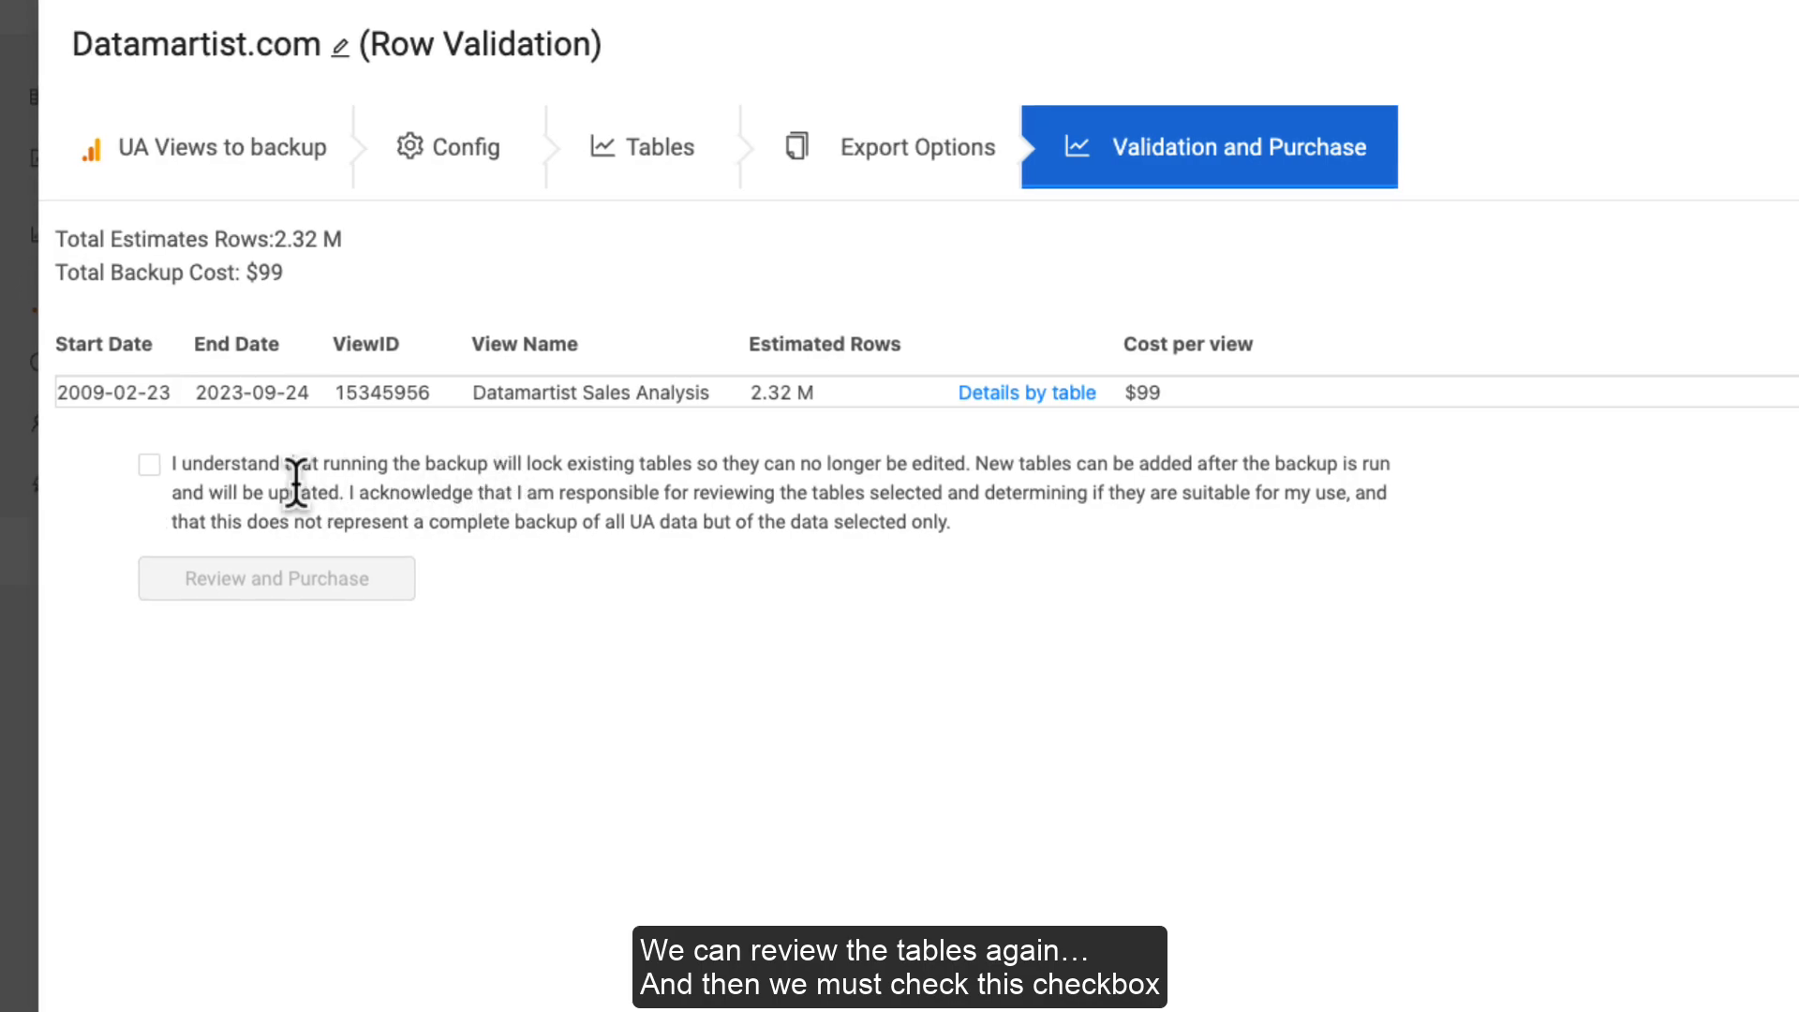
{"action": "left_click", "coordinate": [150, 465]}
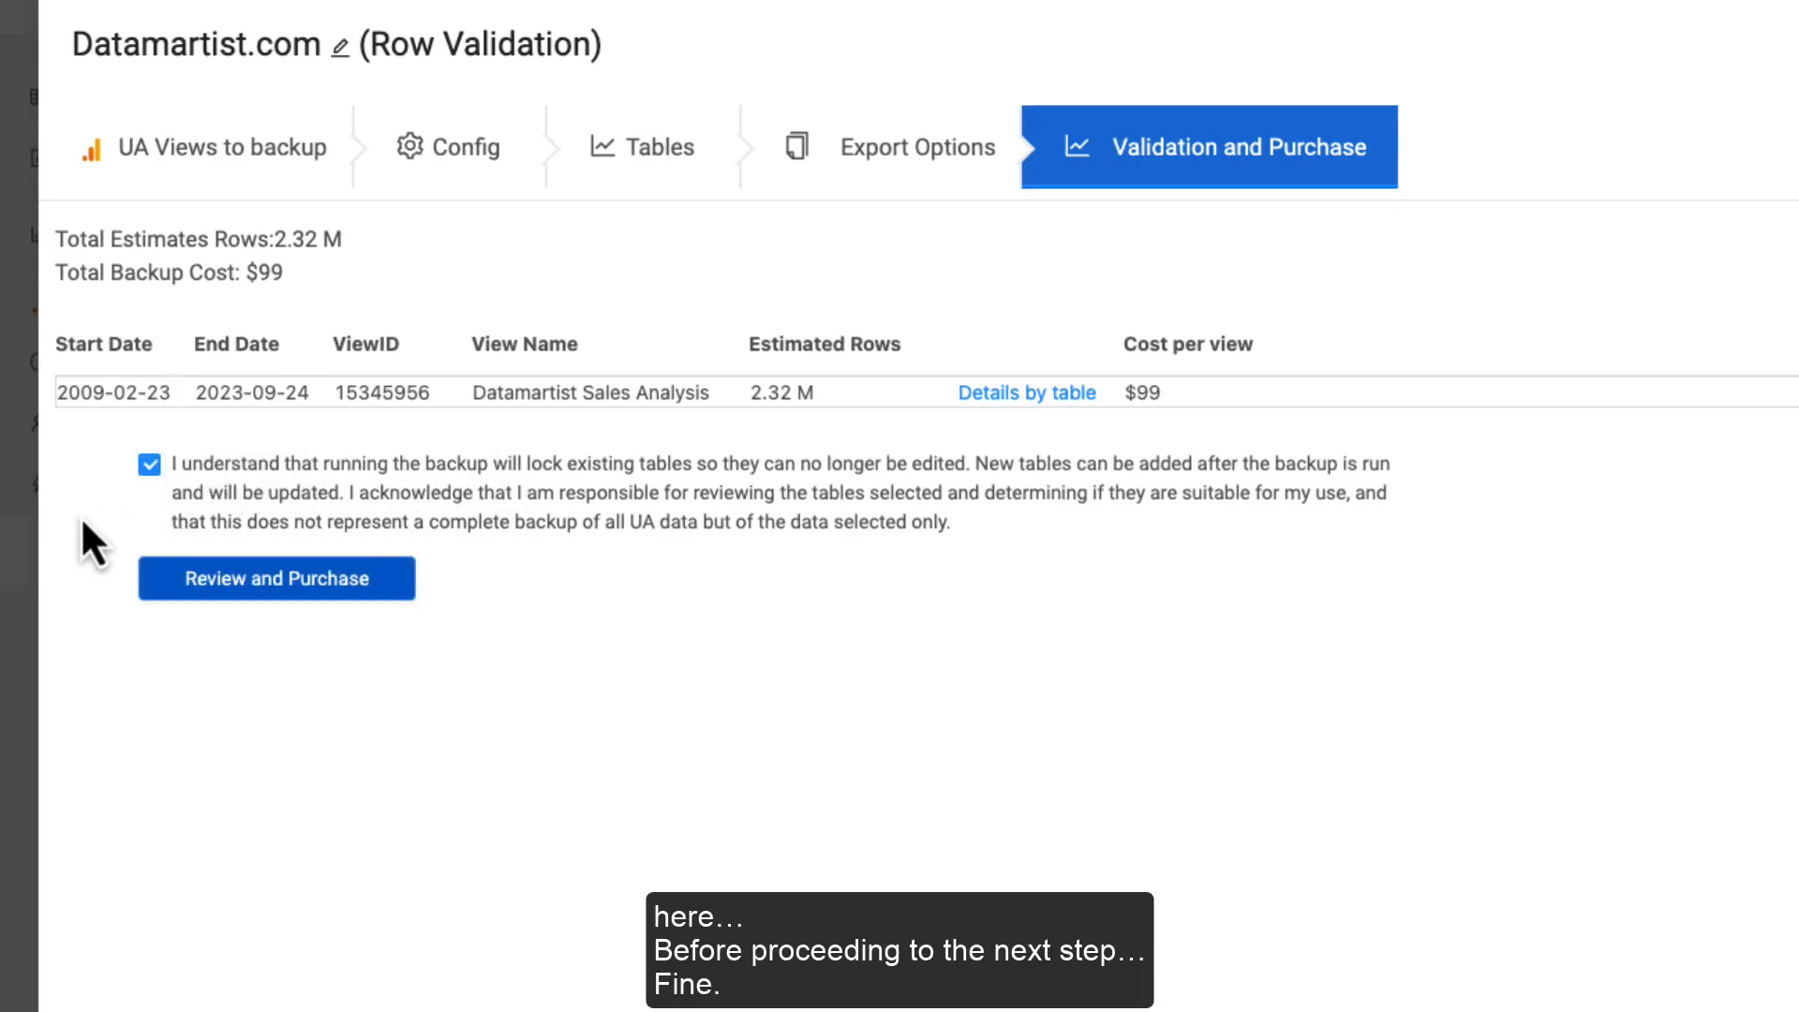
{"action": "left_click", "coordinate": [250, 599]}
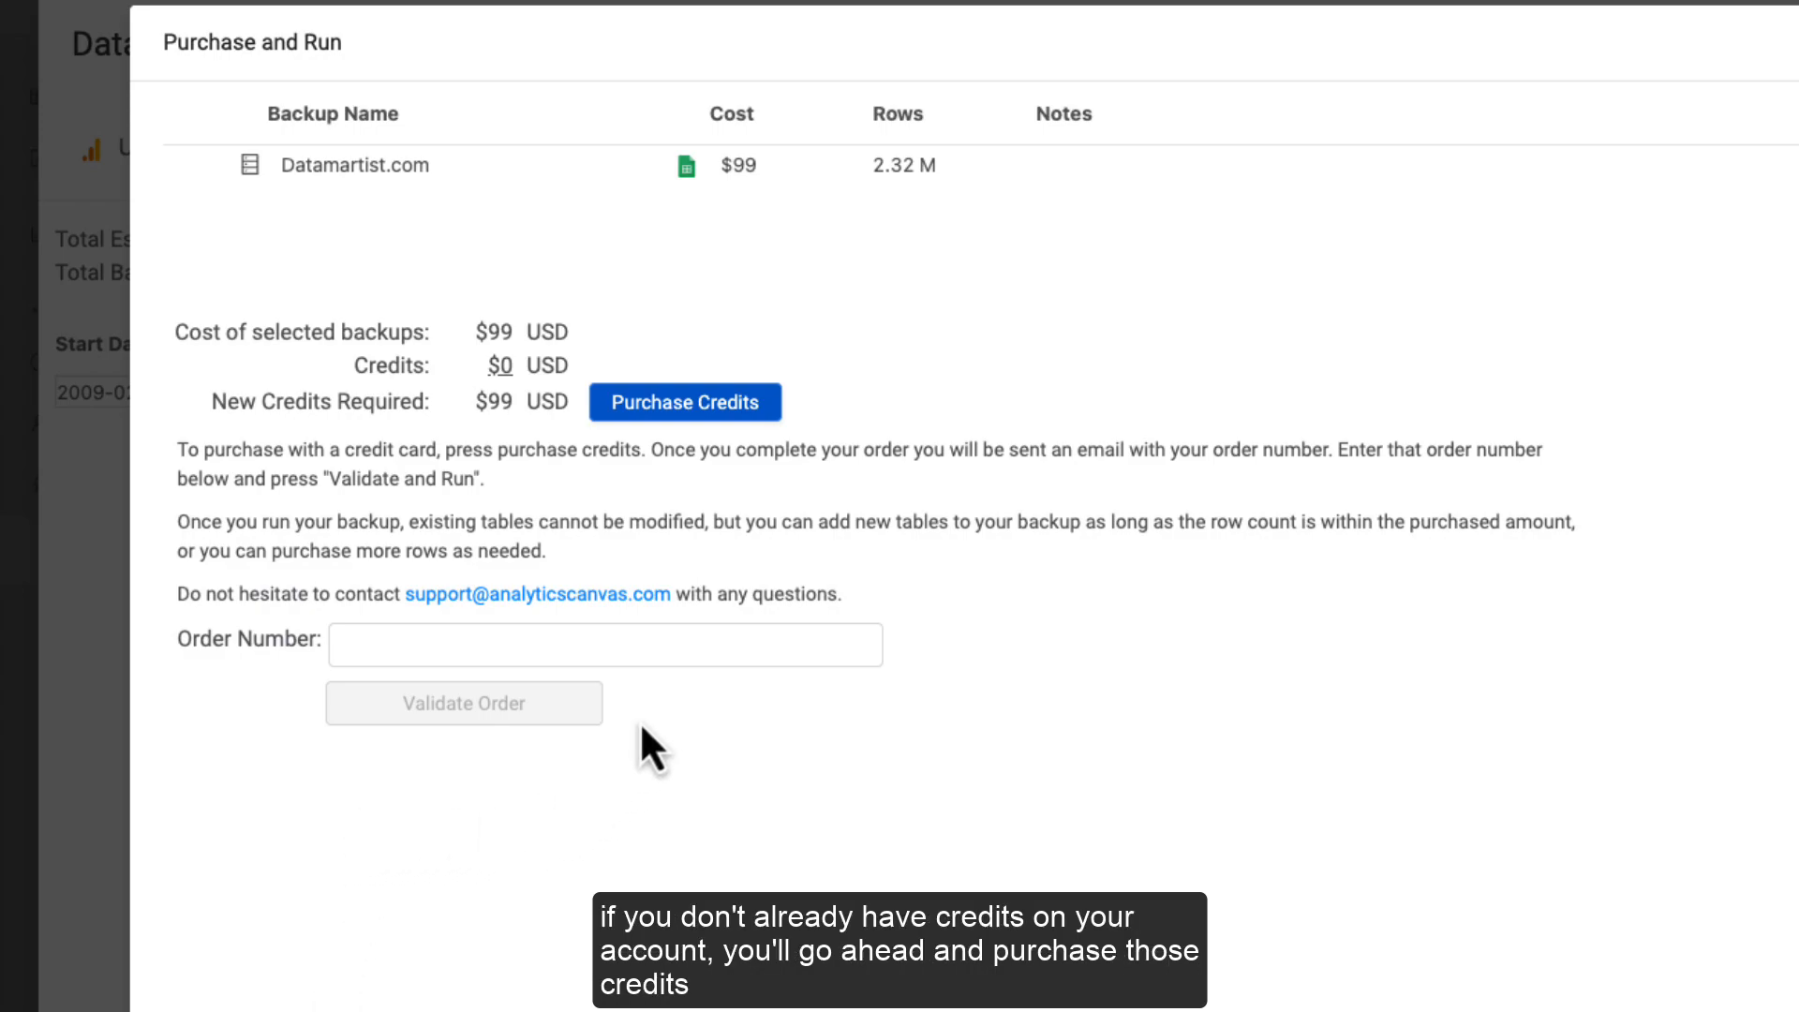
Step: Buy the backup credits in the store, then enter the order number and validate the order
{"action": "left_click", "coordinate": [691, 424]}
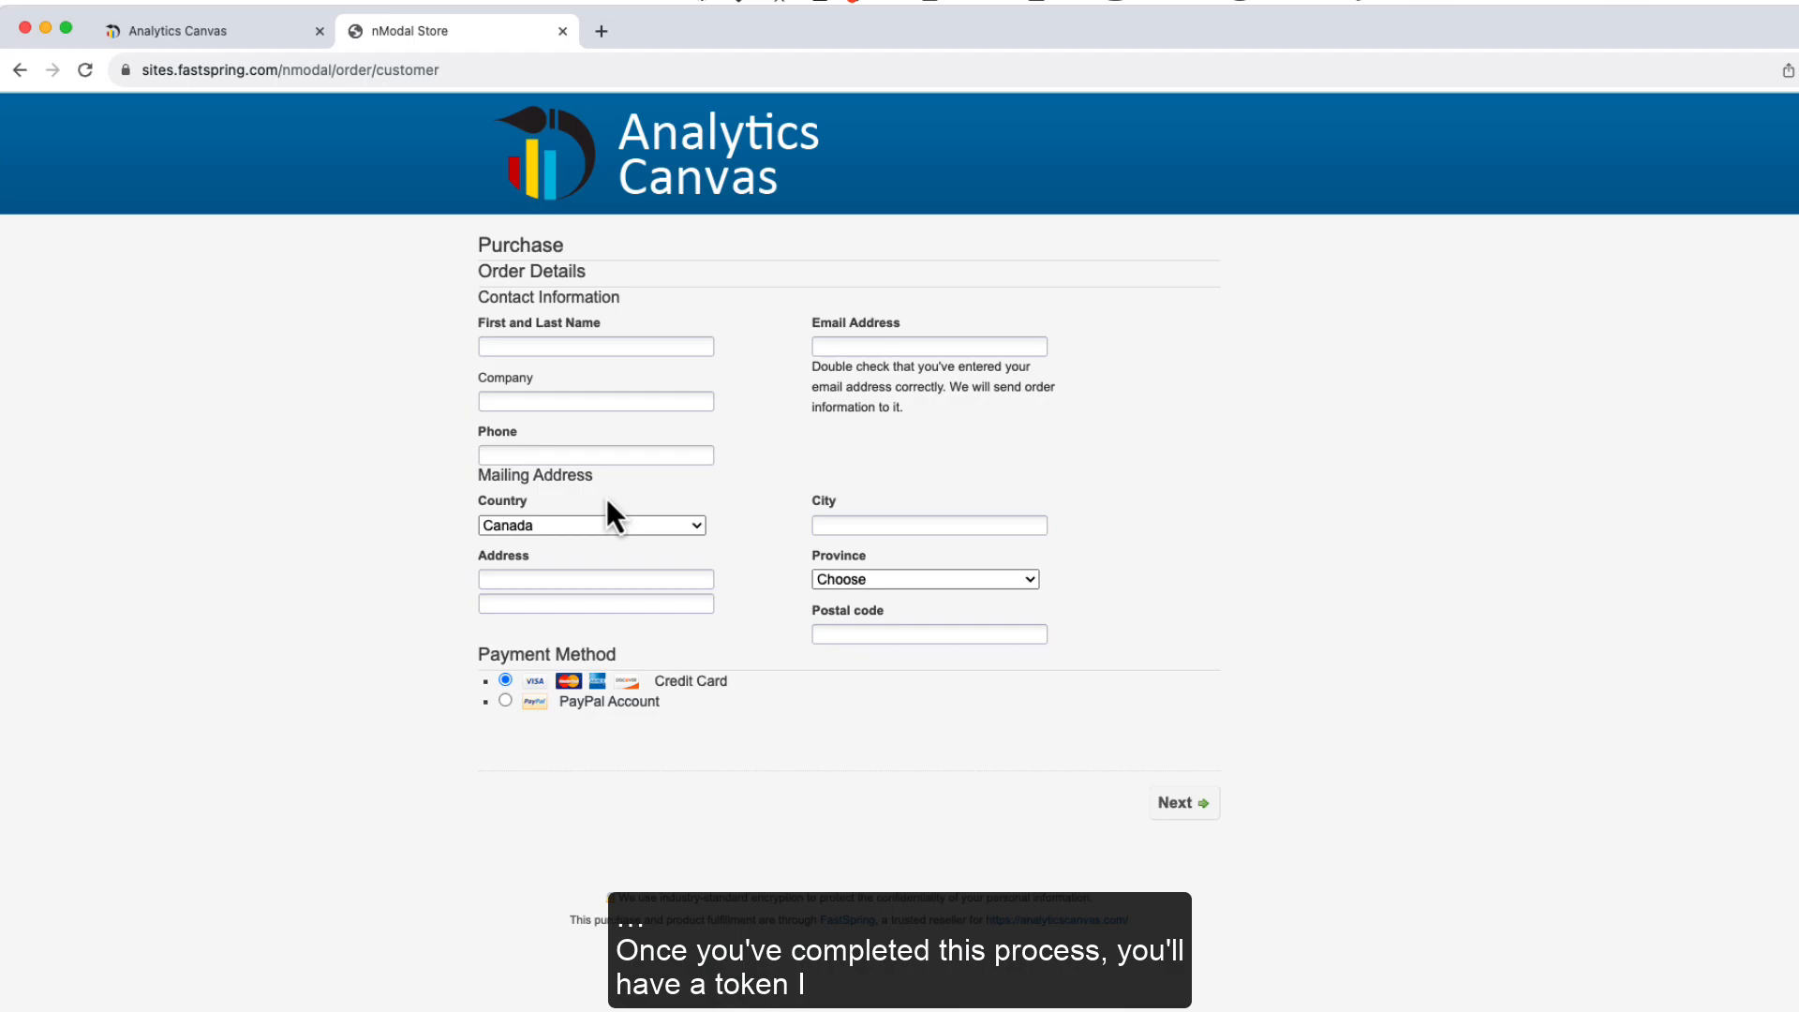
{"action": "left_click", "coordinate": [239, 36]}
{"action": "left_click", "coordinate": [309, 586]}
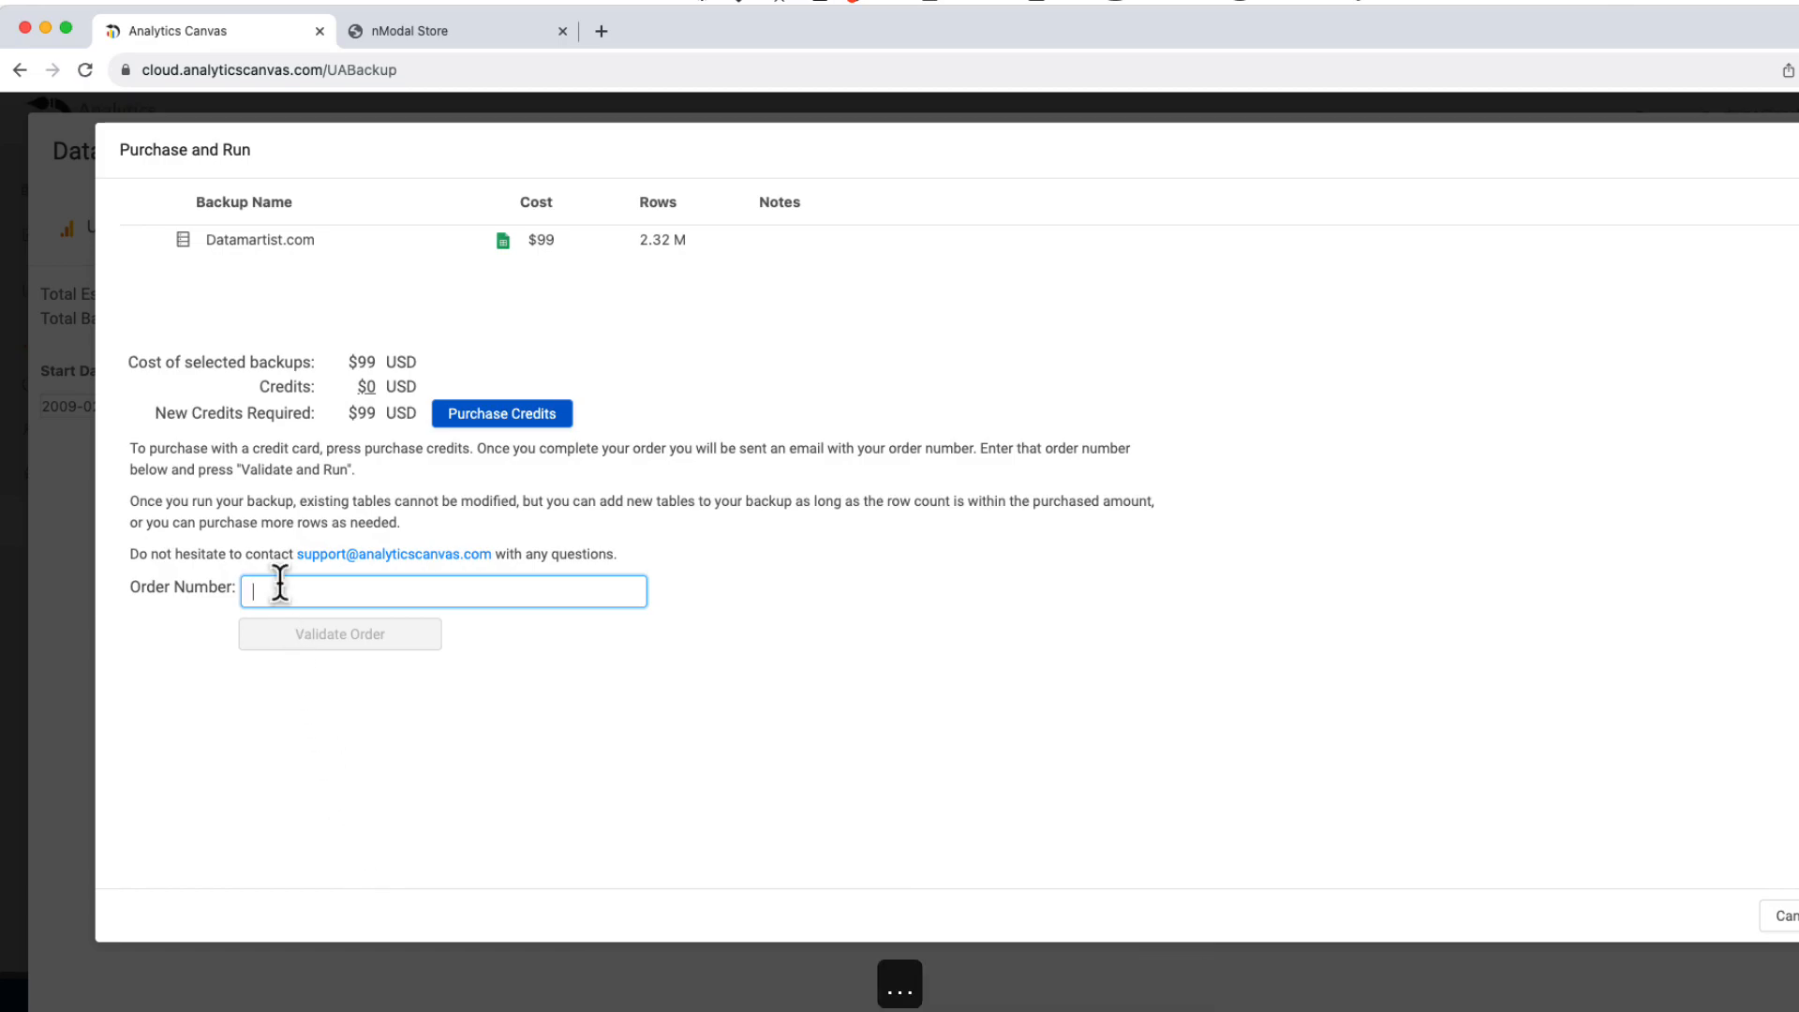
{"action": "left_click", "coordinate": [328, 638]}
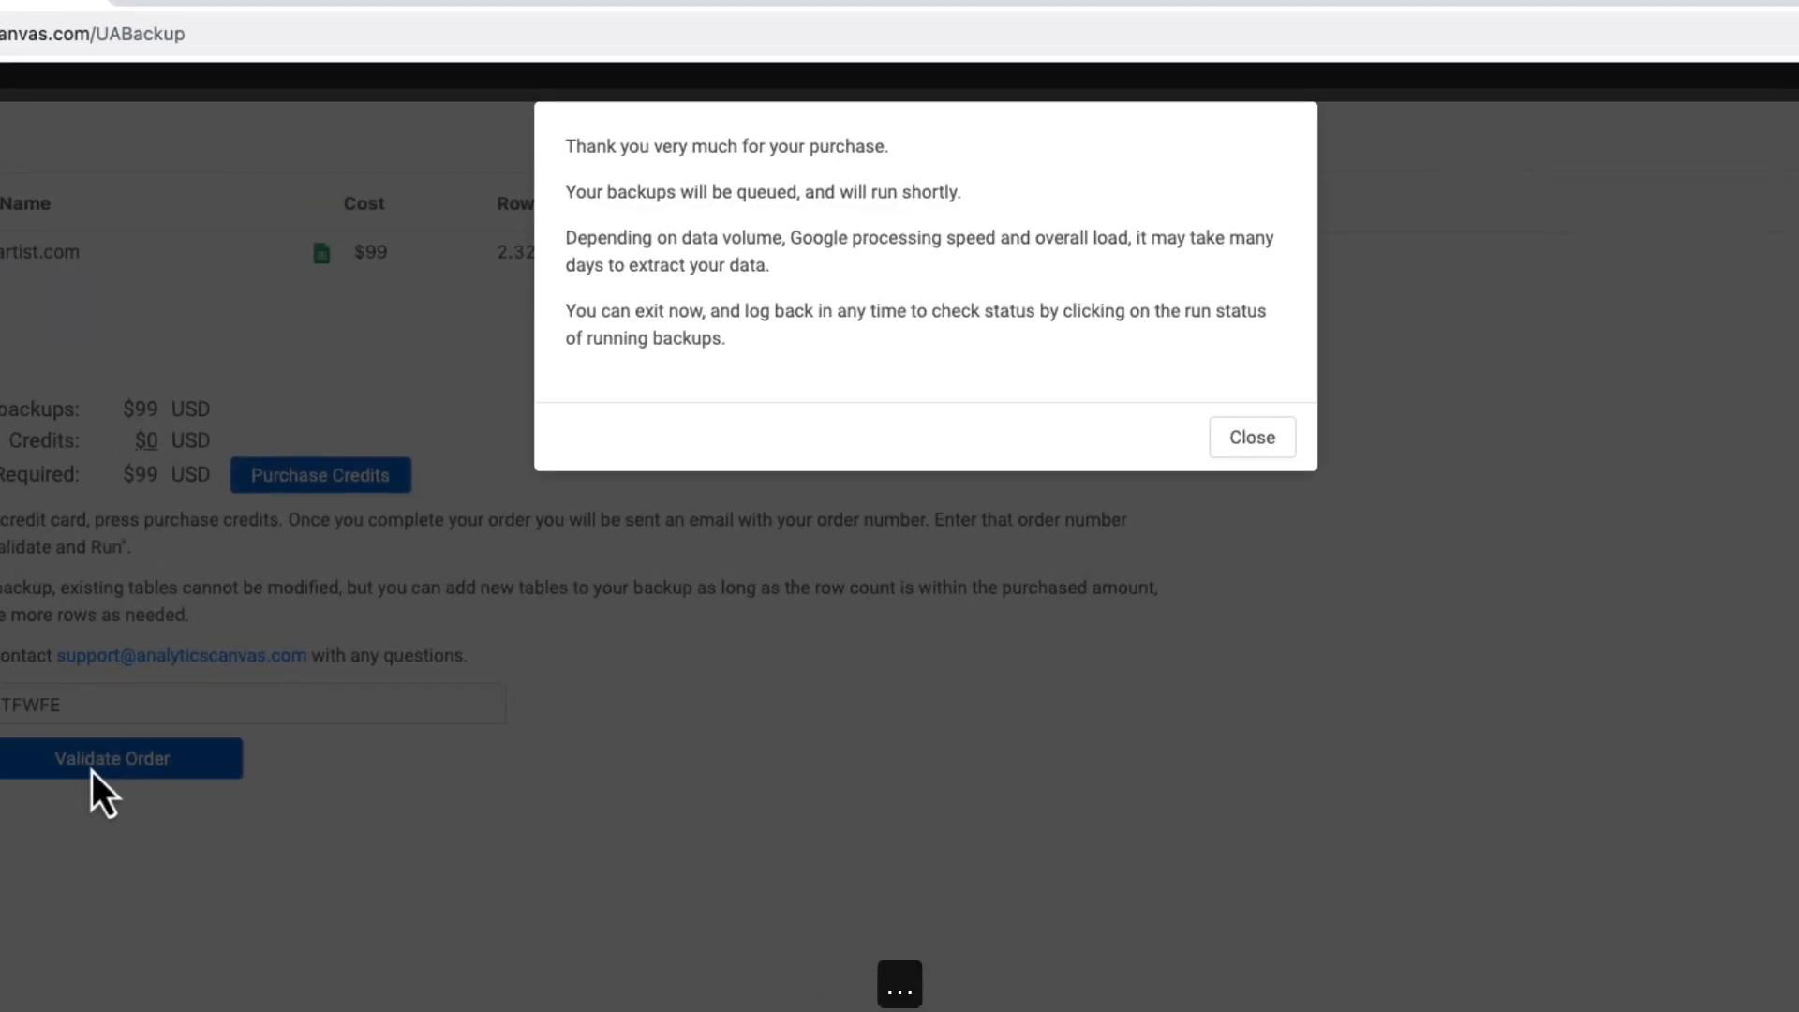
{"action": "left_click", "coordinate": [1252, 437]}
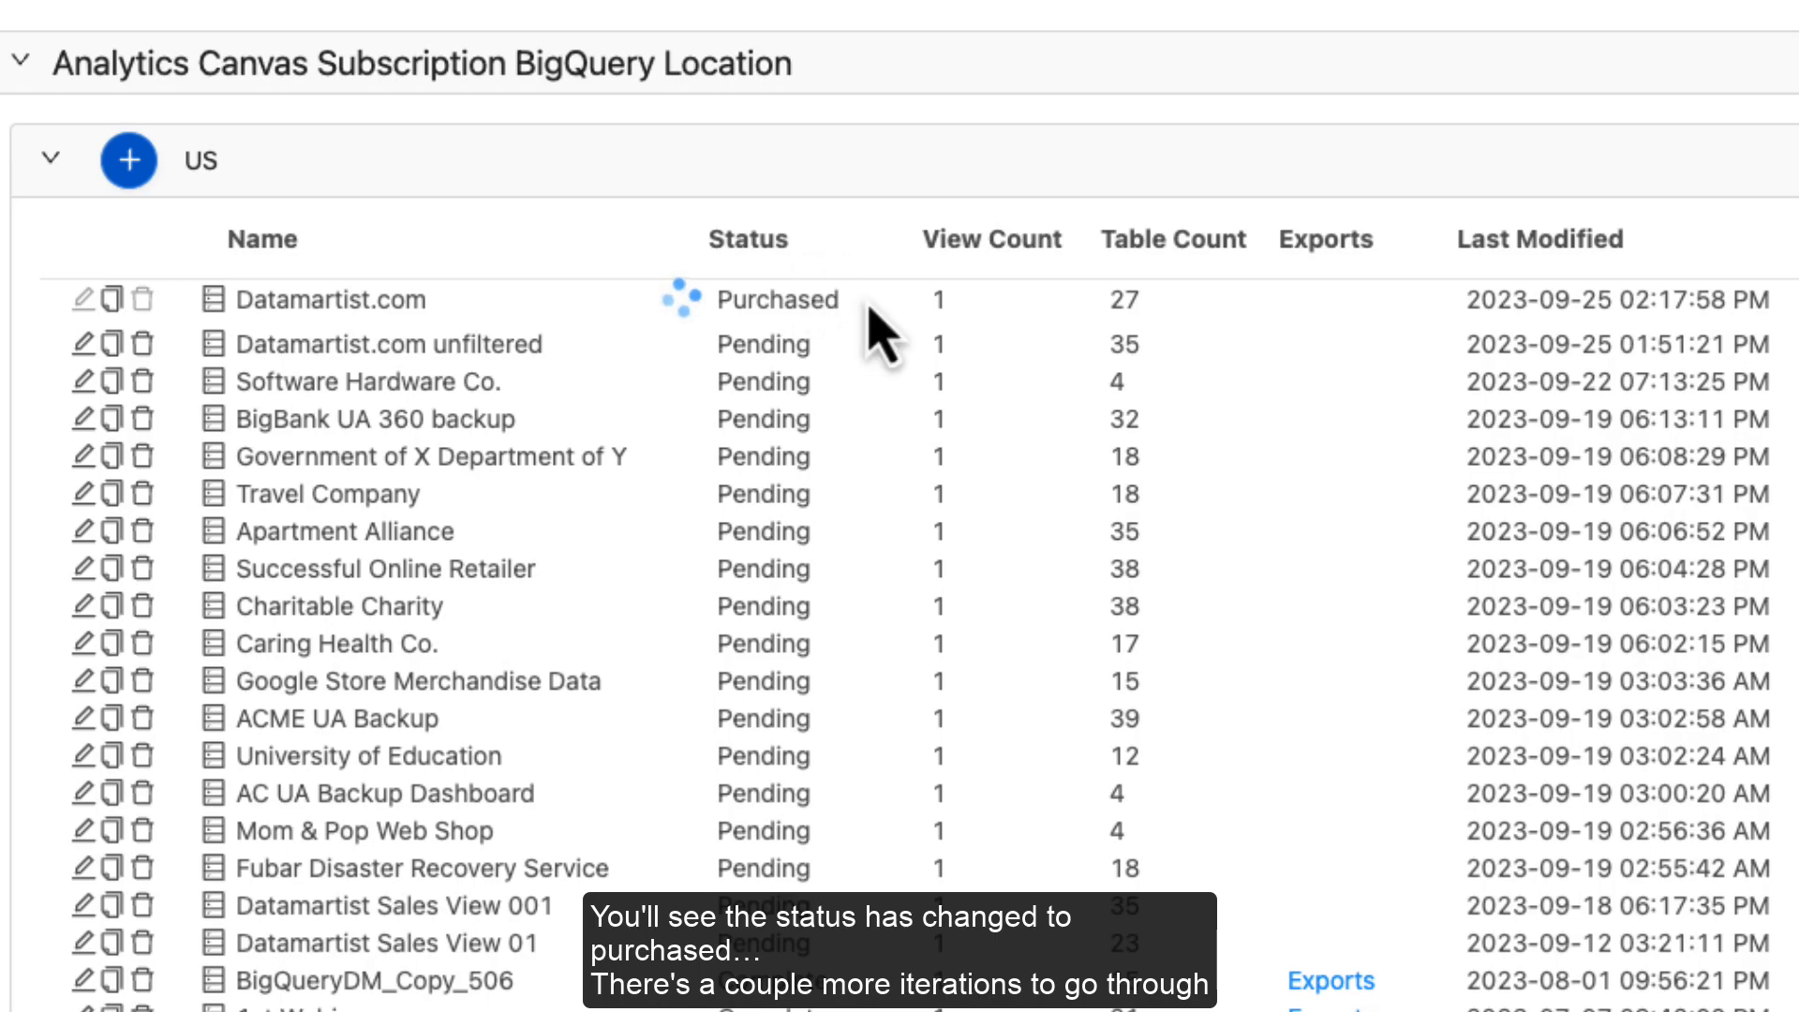
Step: Check the Datamartist.com backup's new status and review its running backup activity log
{"action": "left_click_drag", "start_coordinate": [834, 298], "coordinate": [723, 309]}
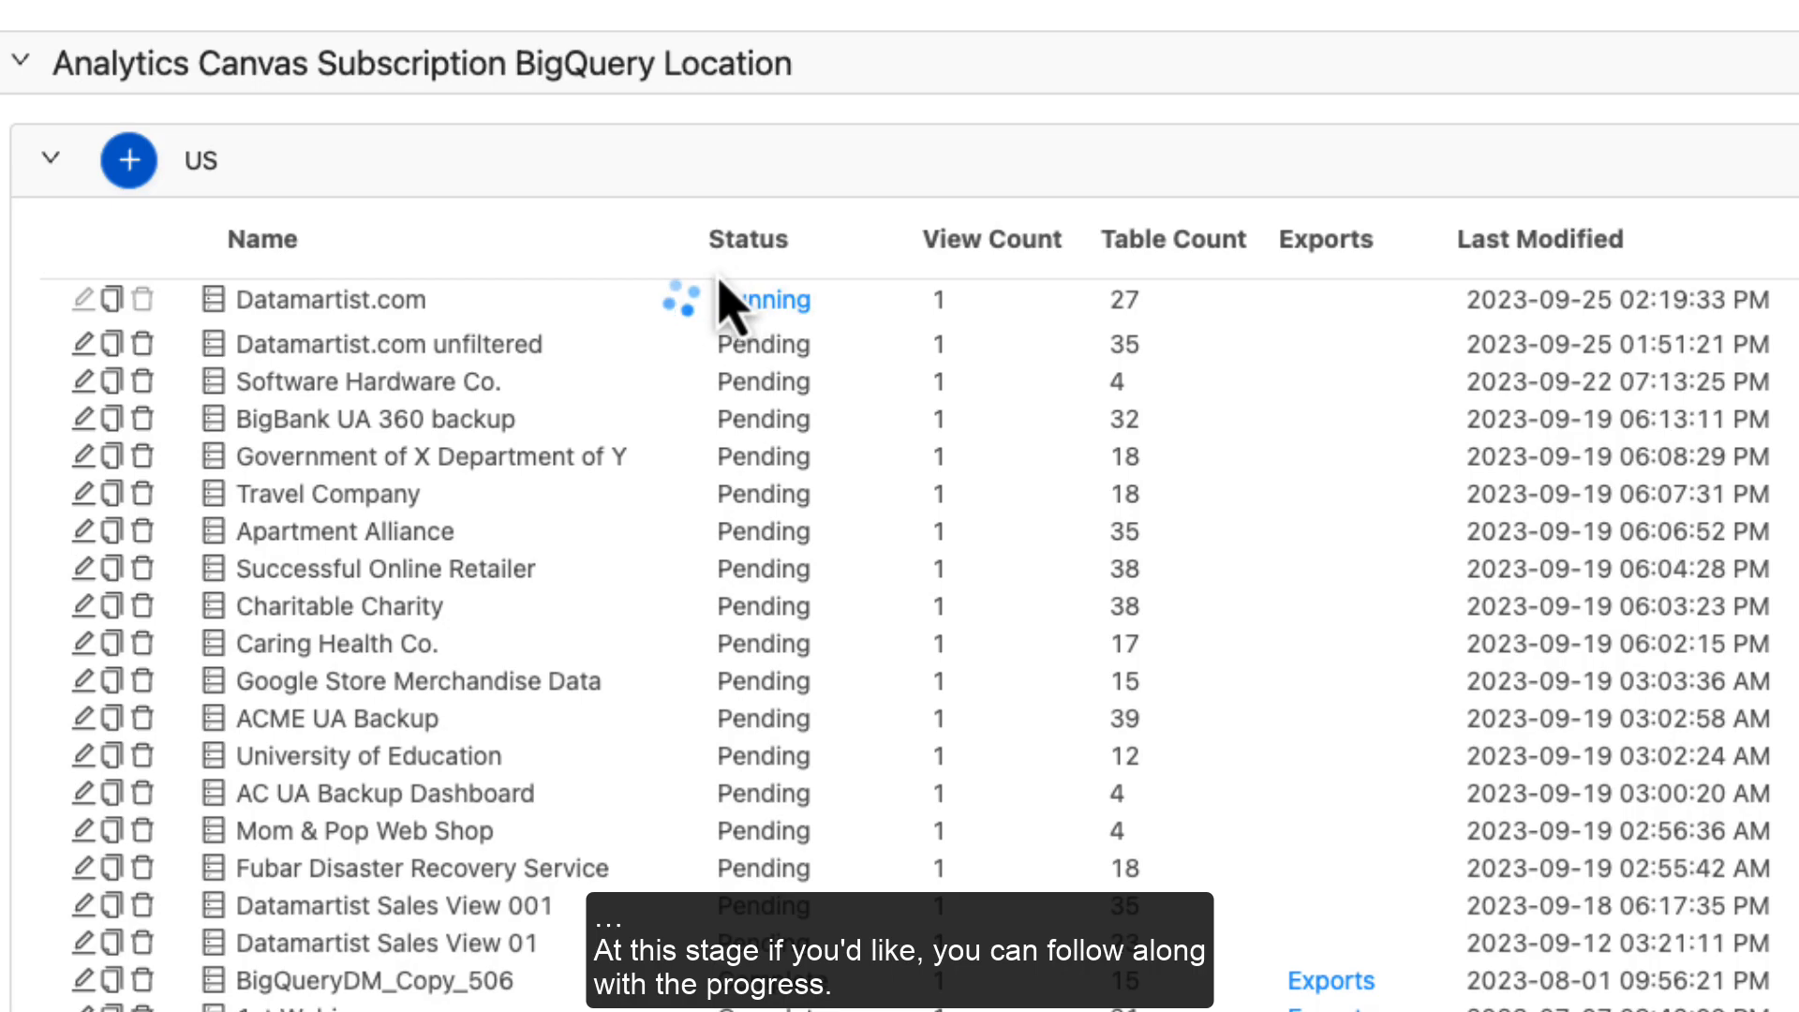
{"action": "left_click", "coordinate": [761, 302]}
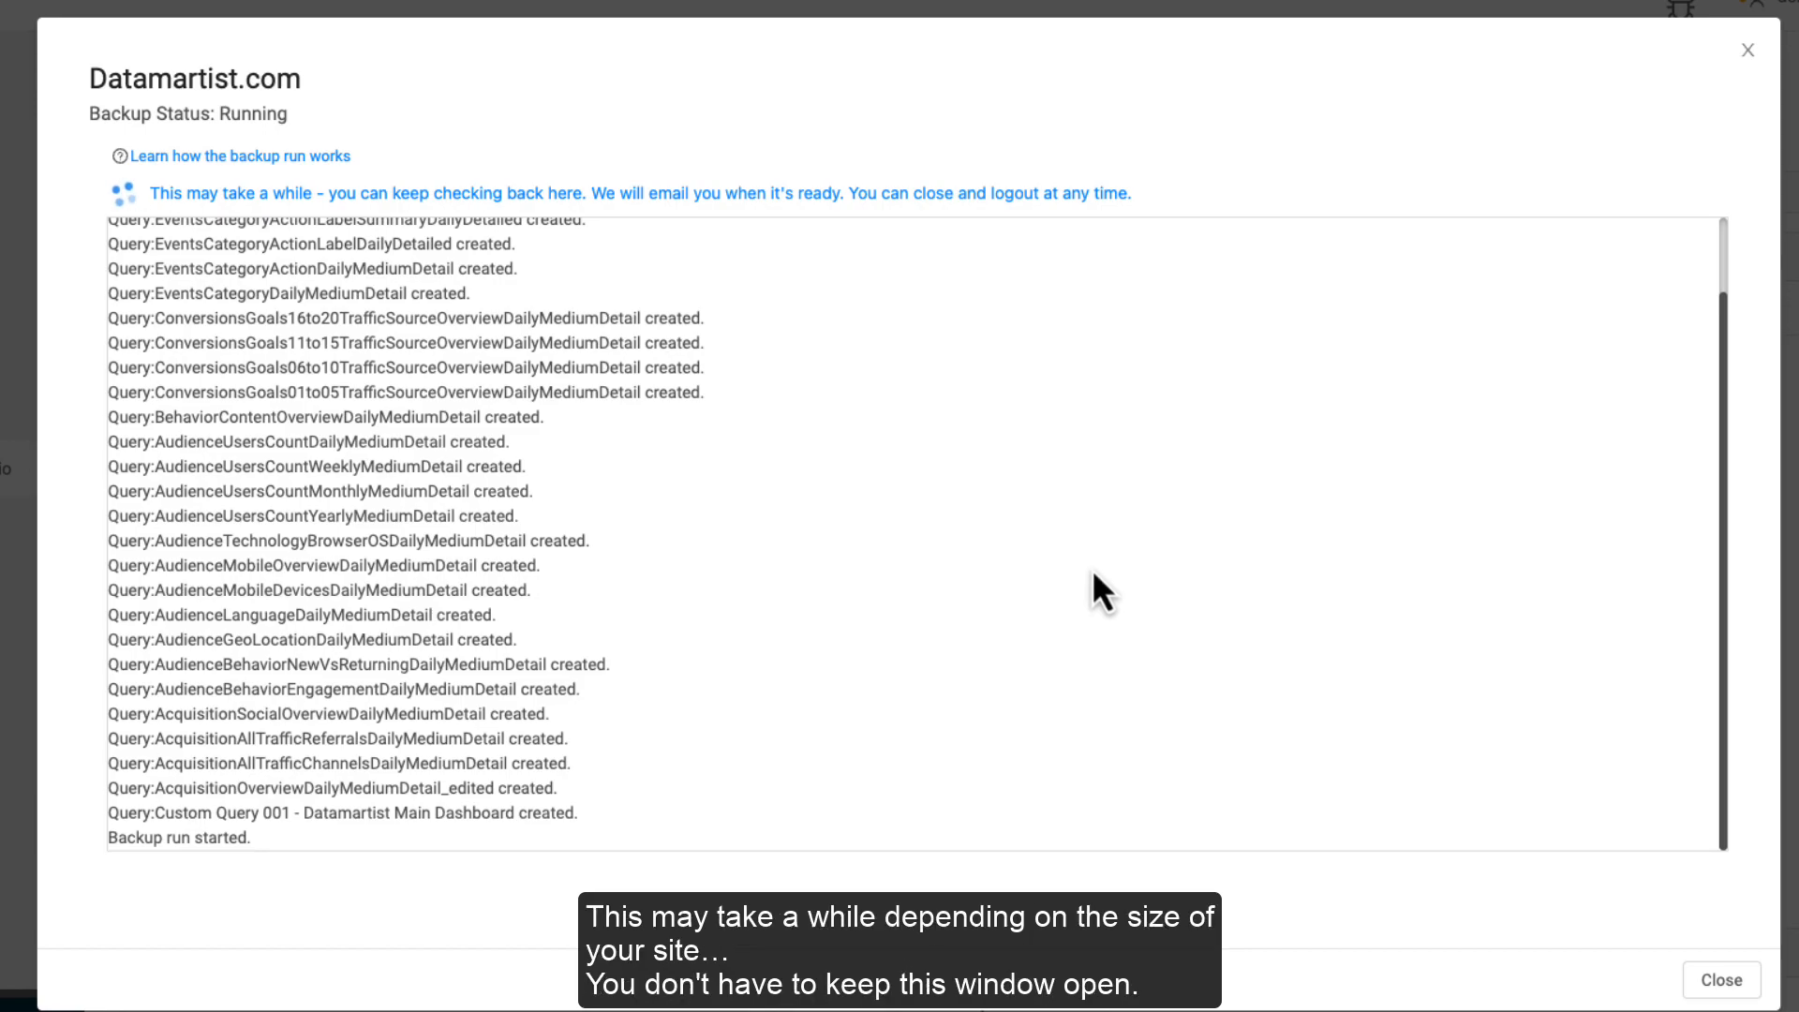
{"action": "left_click", "coordinate": [1740, 982]}
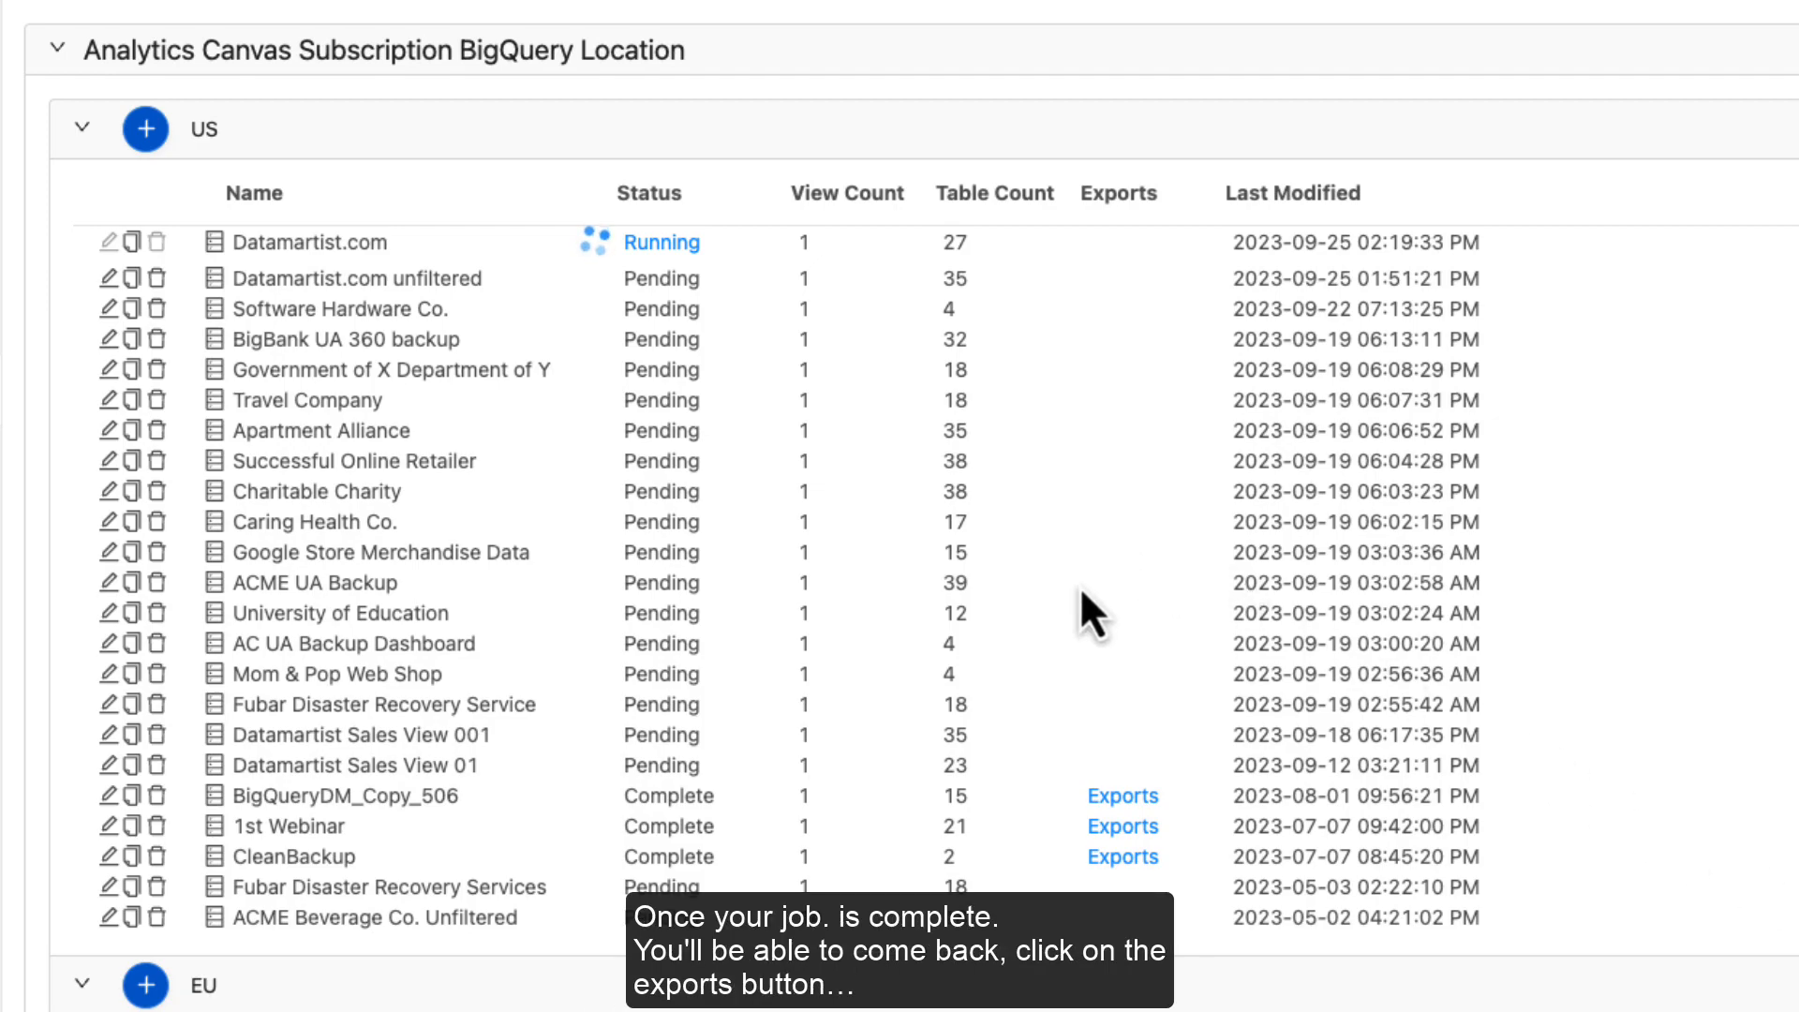
{"action": "left_click", "coordinate": [1124, 798]}
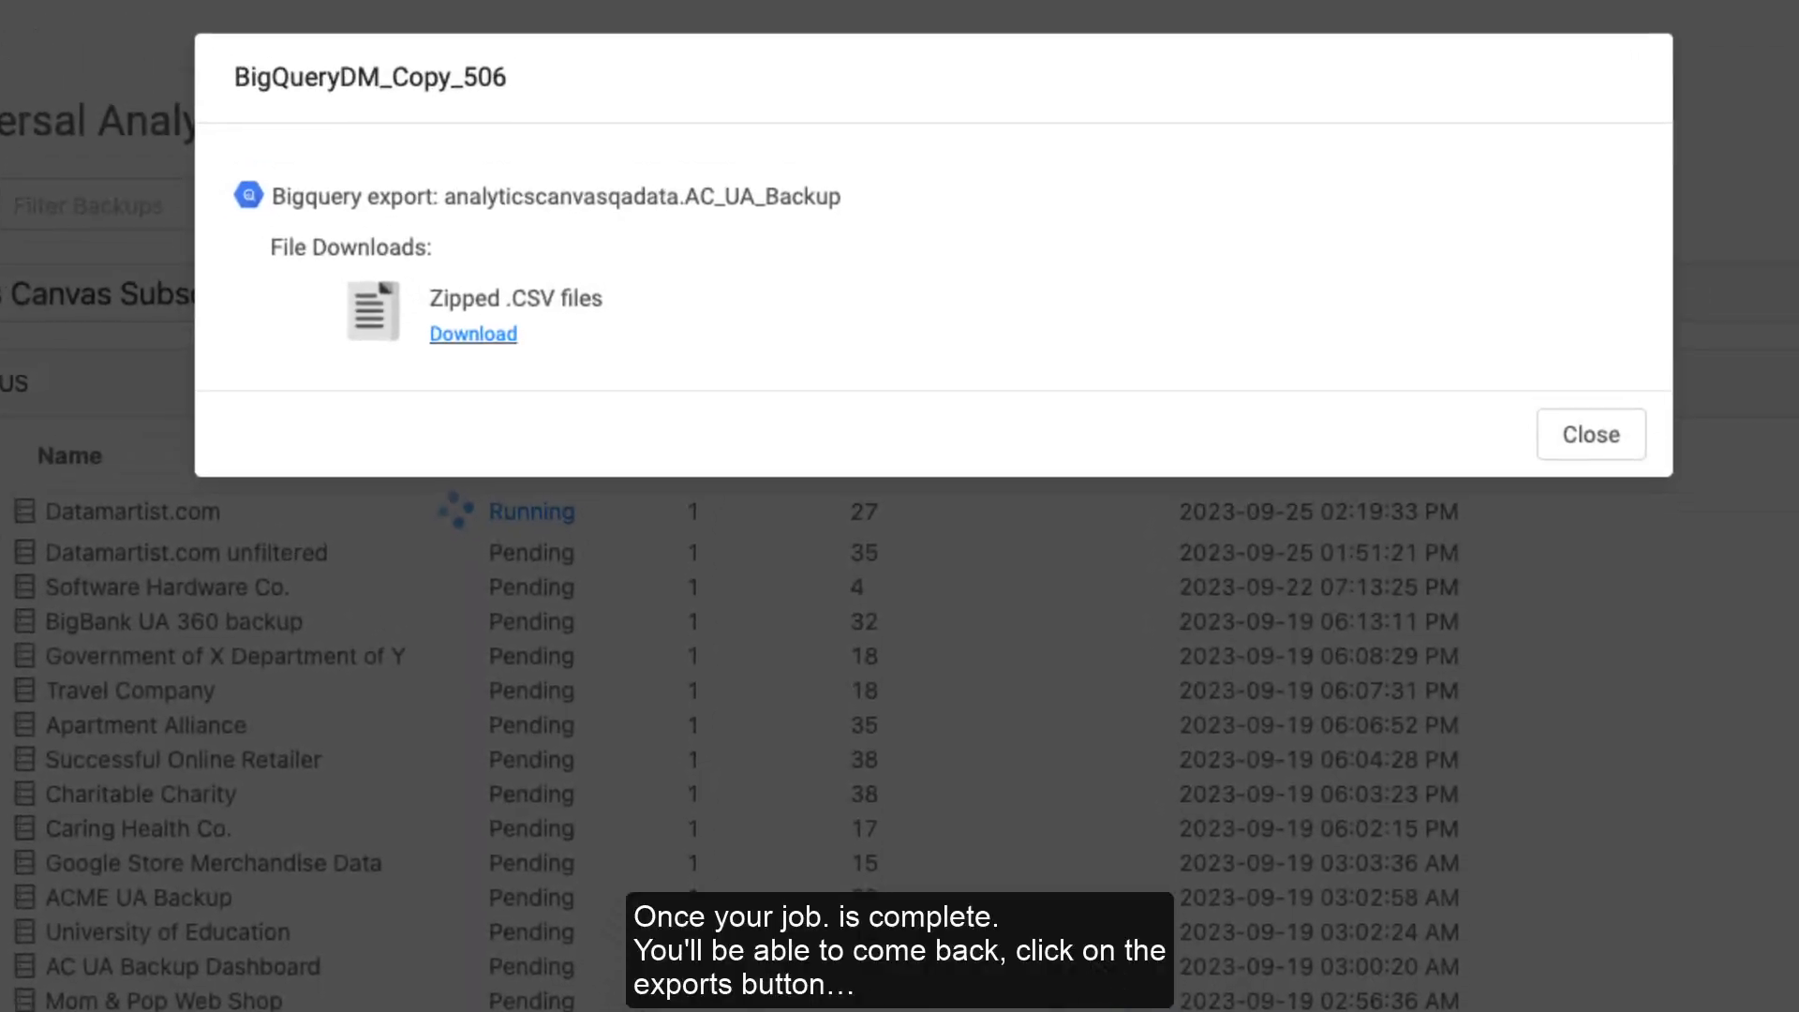
{"action": "left_click_drag", "start_coordinate": [444, 196], "coordinate": [709, 196]}
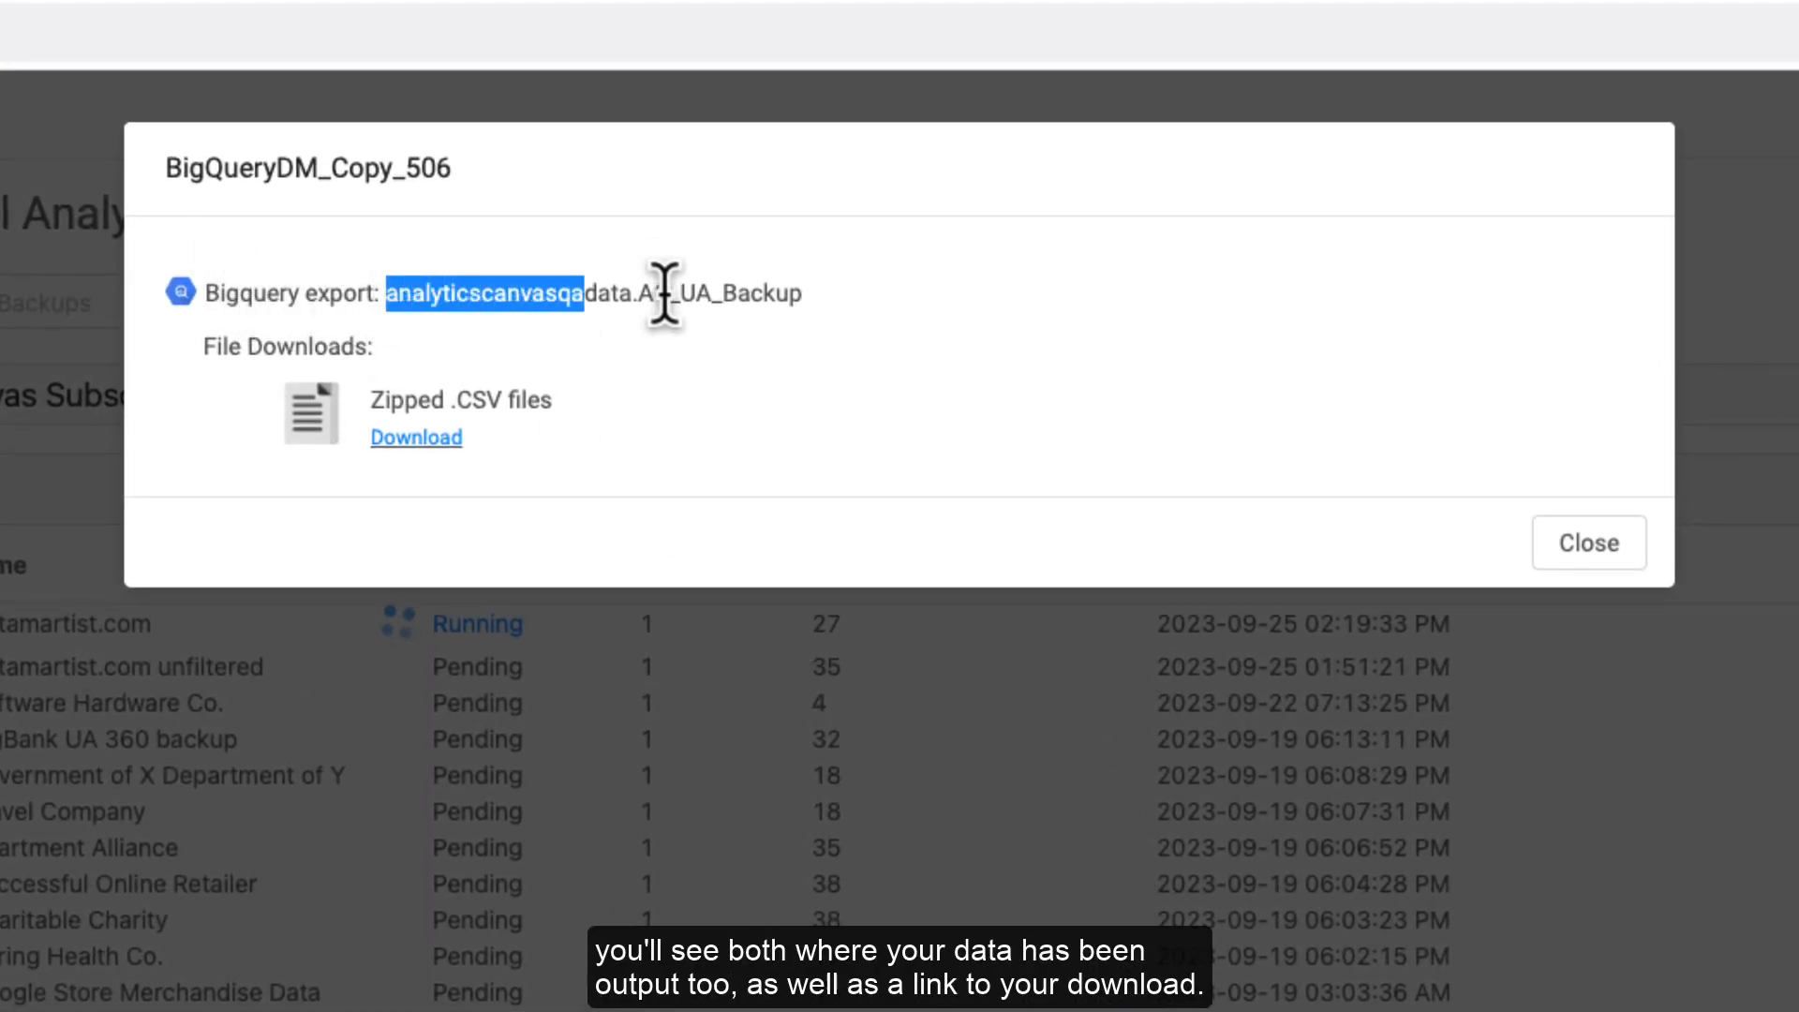
{"action": "left_click_drag", "start_coordinate": [664, 293], "coordinate": [817, 318]}
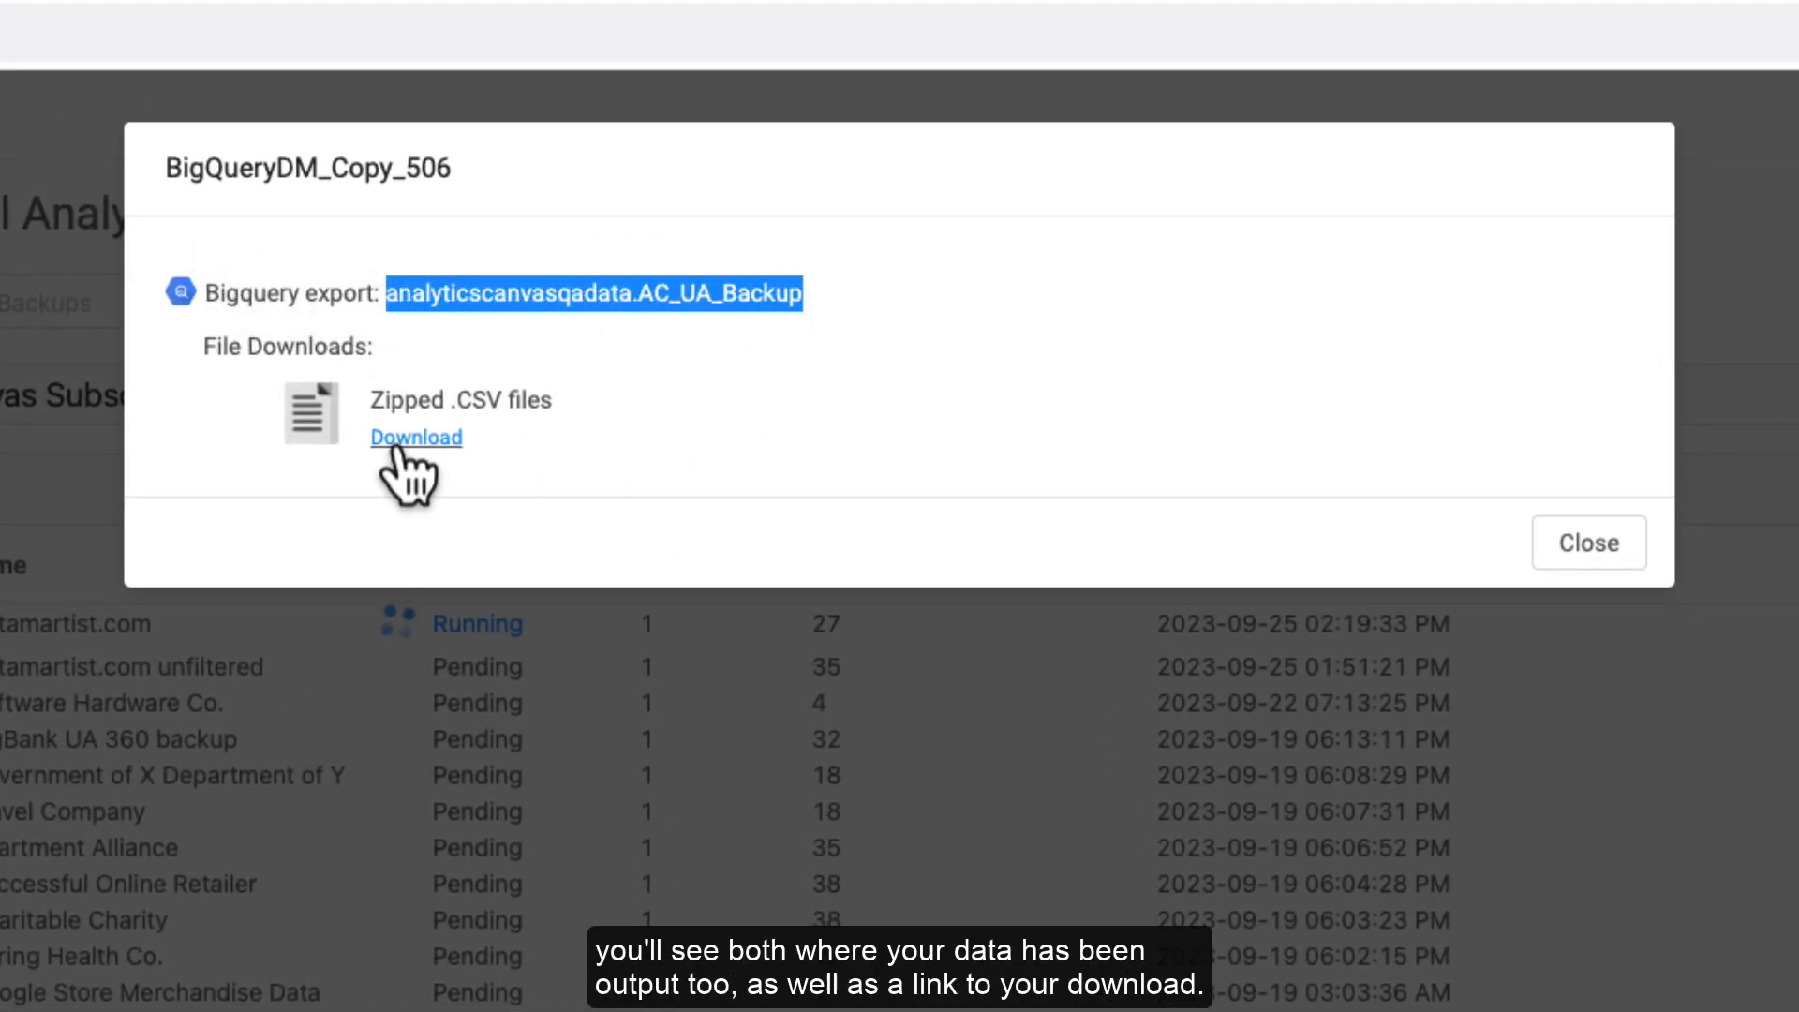
{"action": "left_click", "coordinate": [1593, 544]}
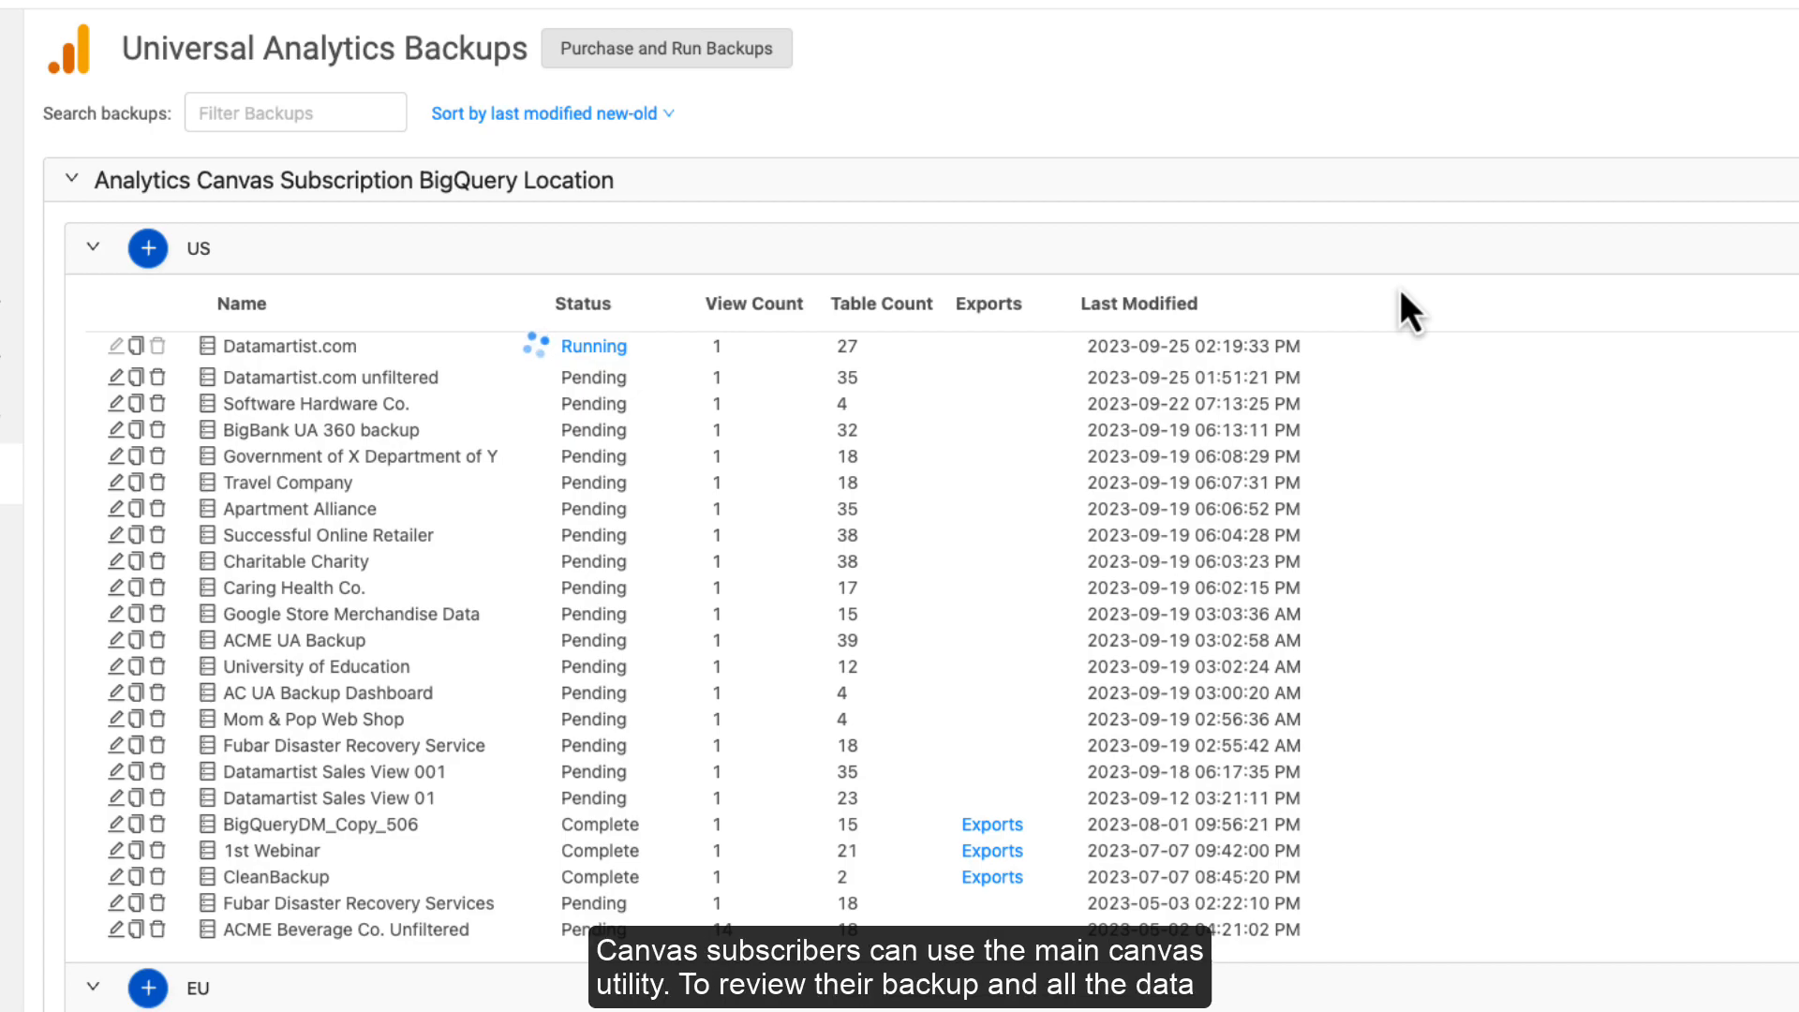
Step: Create a 'UA Backup Validation' canvas in US with the AnalyticsCanvasDemo UAbackups sales view tables
{"action": "left_click", "coordinate": [86, 172]}
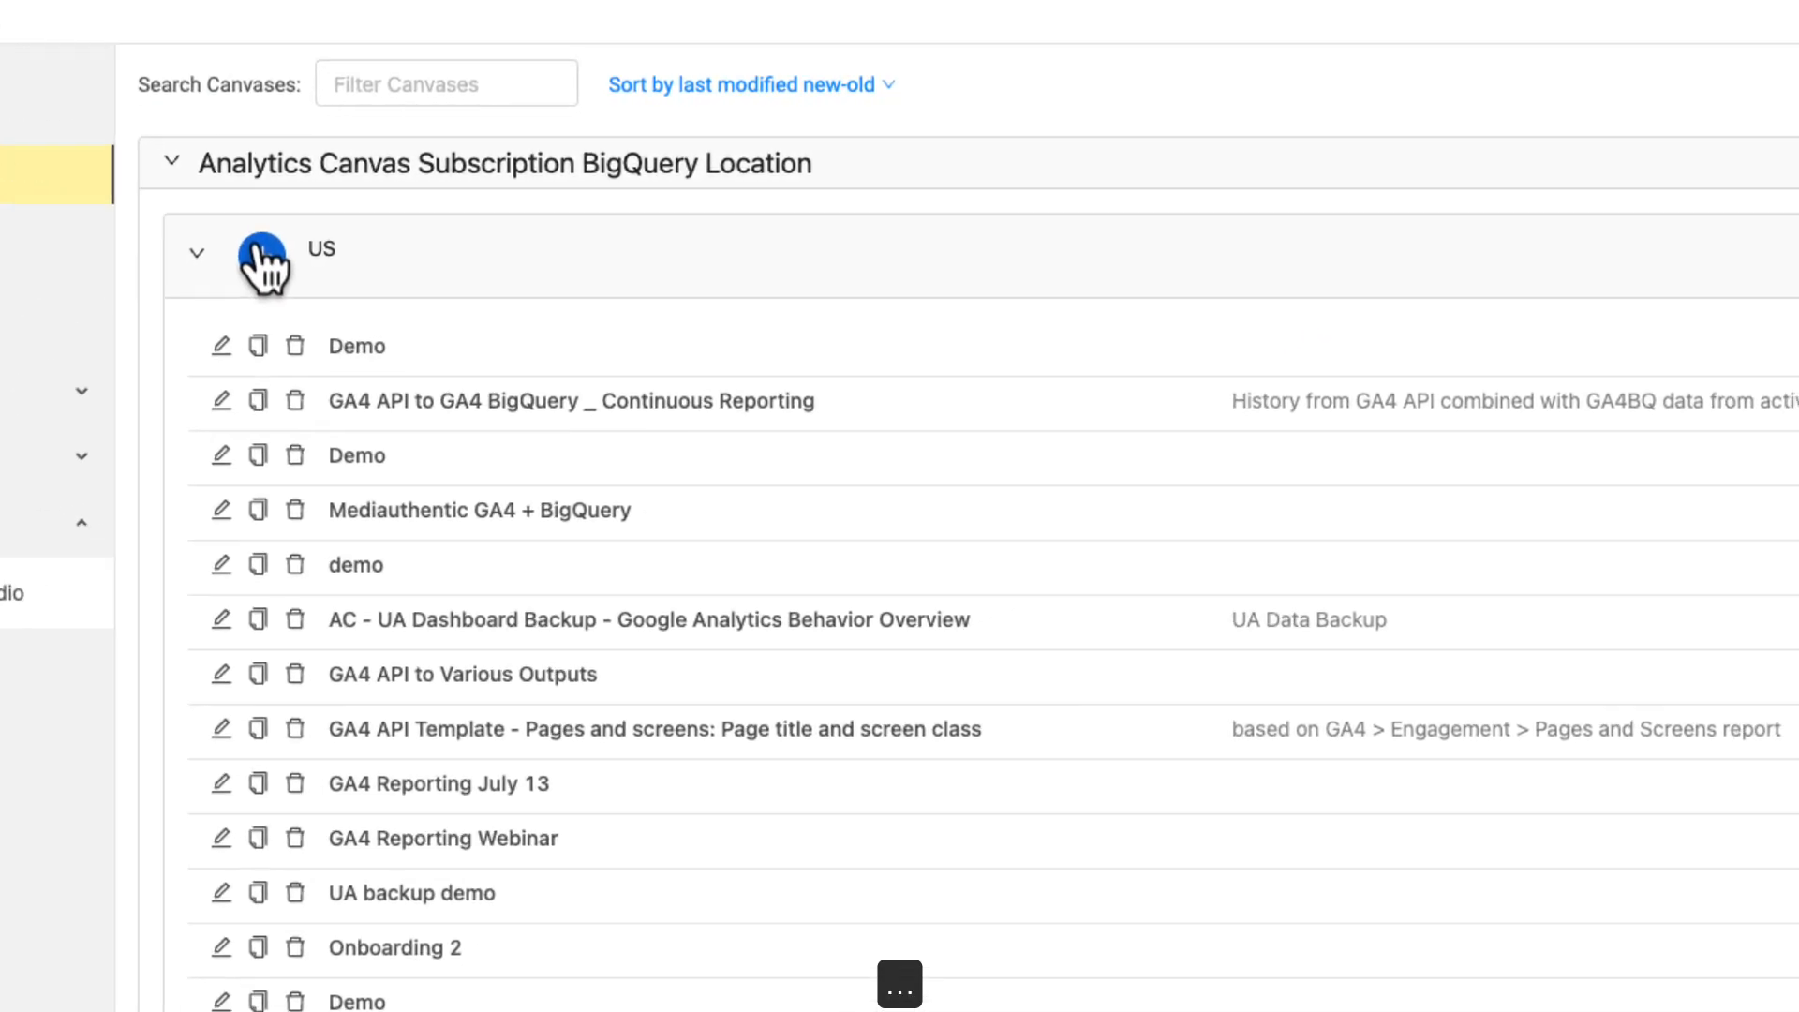
{"action": "left_click", "coordinate": [262, 254]}
{"action": "left_click", "coordinate": [543, 334]}
{"action": "type", "text": "UA Backup"}
{"action": "key", "text": "Return"}
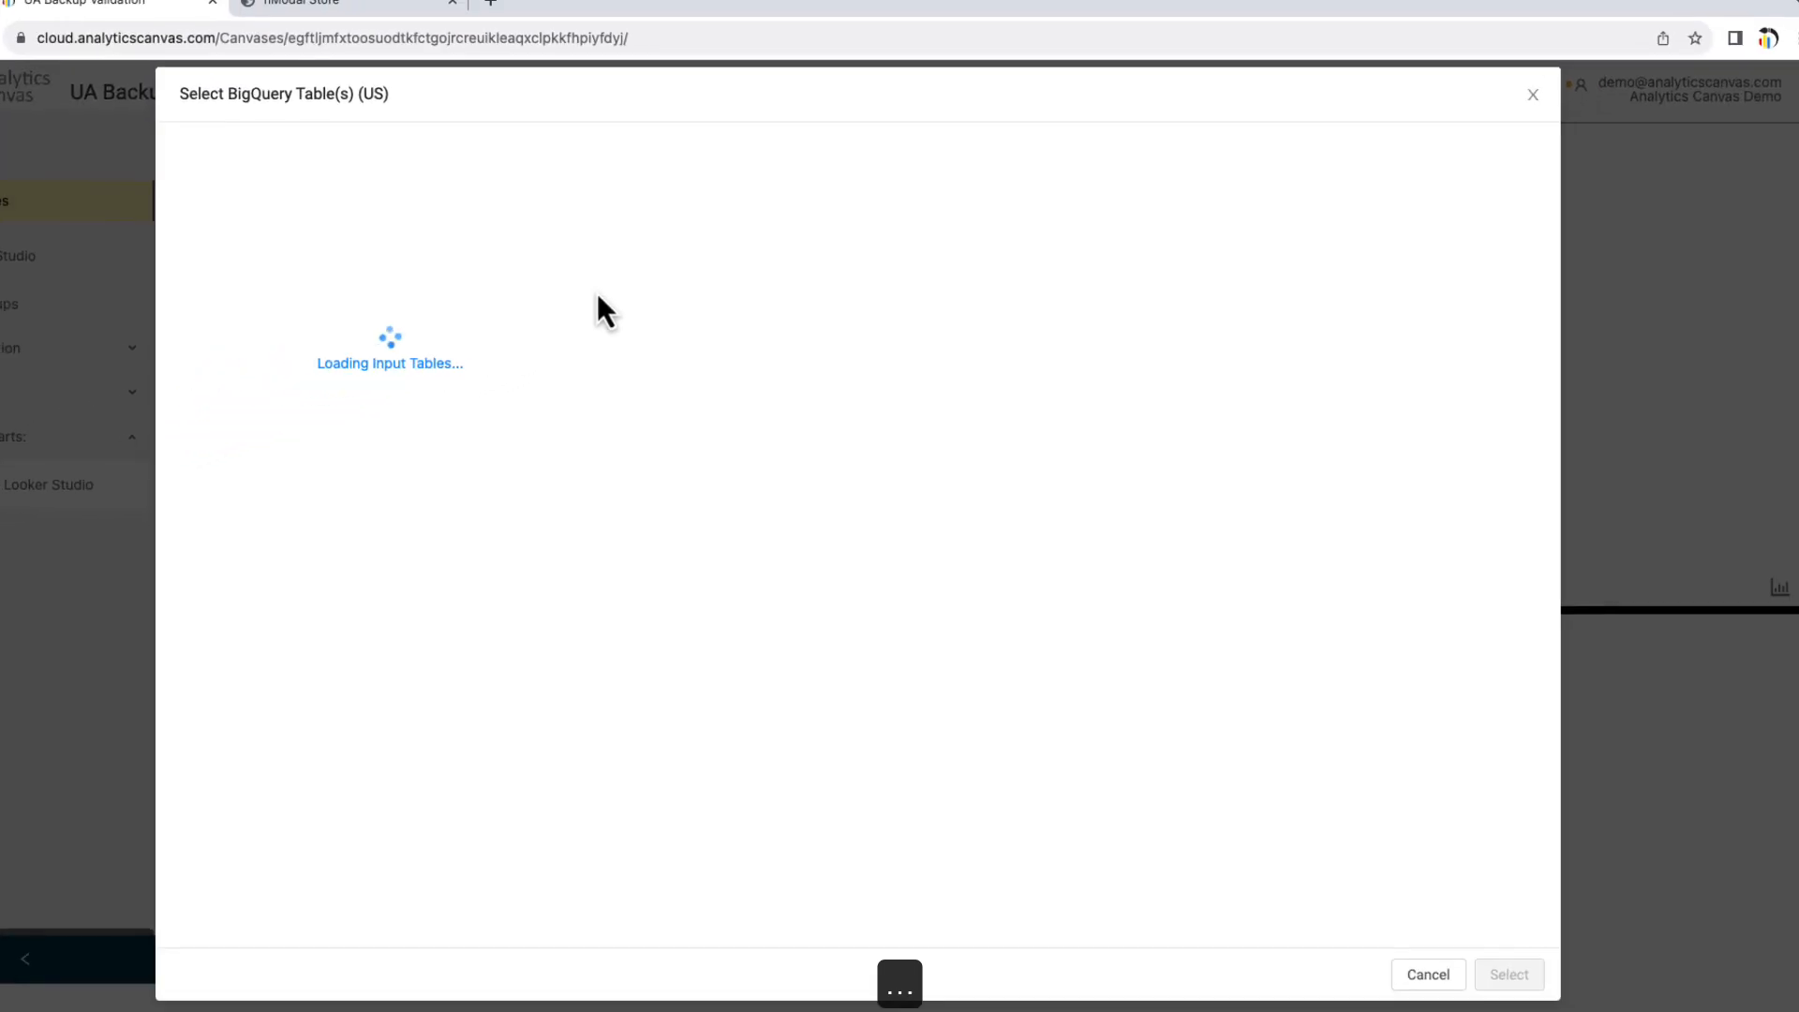
{"action": "left_click", "coordinate": [254, 406]}
{"action": "left_click", "coordinate": [1491, 952]}
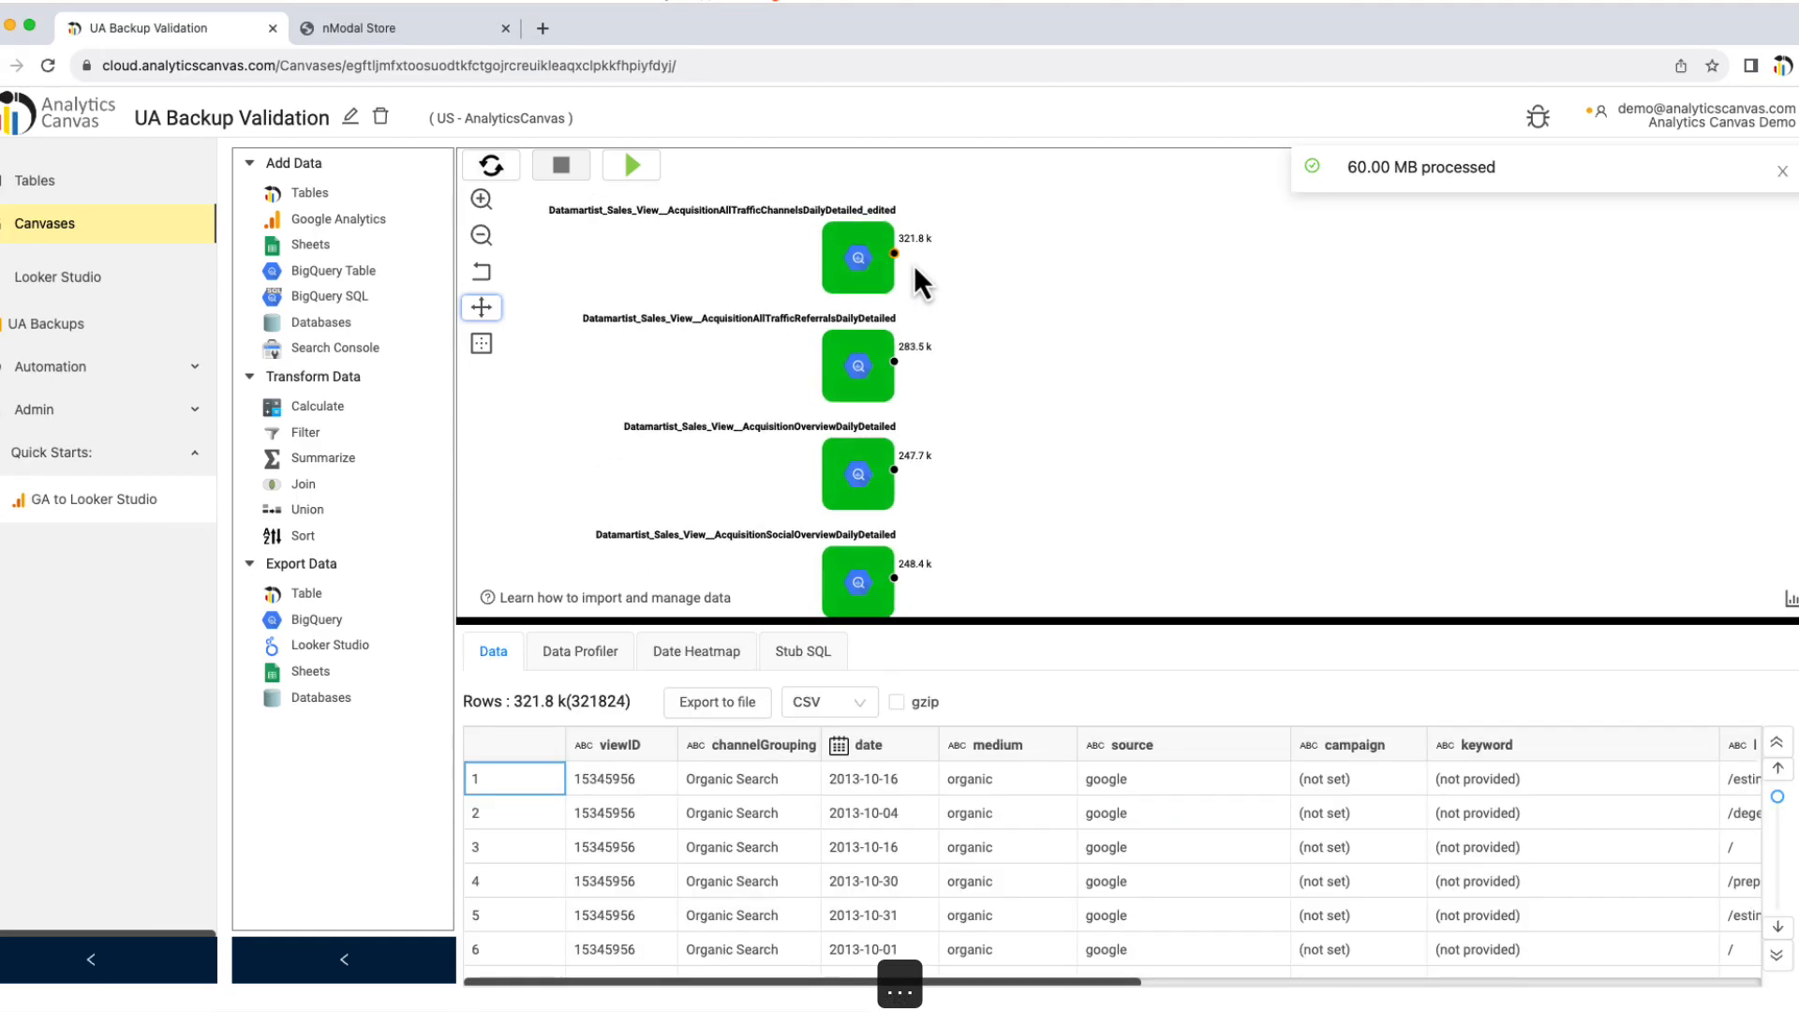
Step: Show the date heatmap of the first table's date column and scroll through the 2017–2023 calendars
{"action": "scroll", "coordinate": [924, 849], "scroll_direction": "down", "scroll_amount": 5}
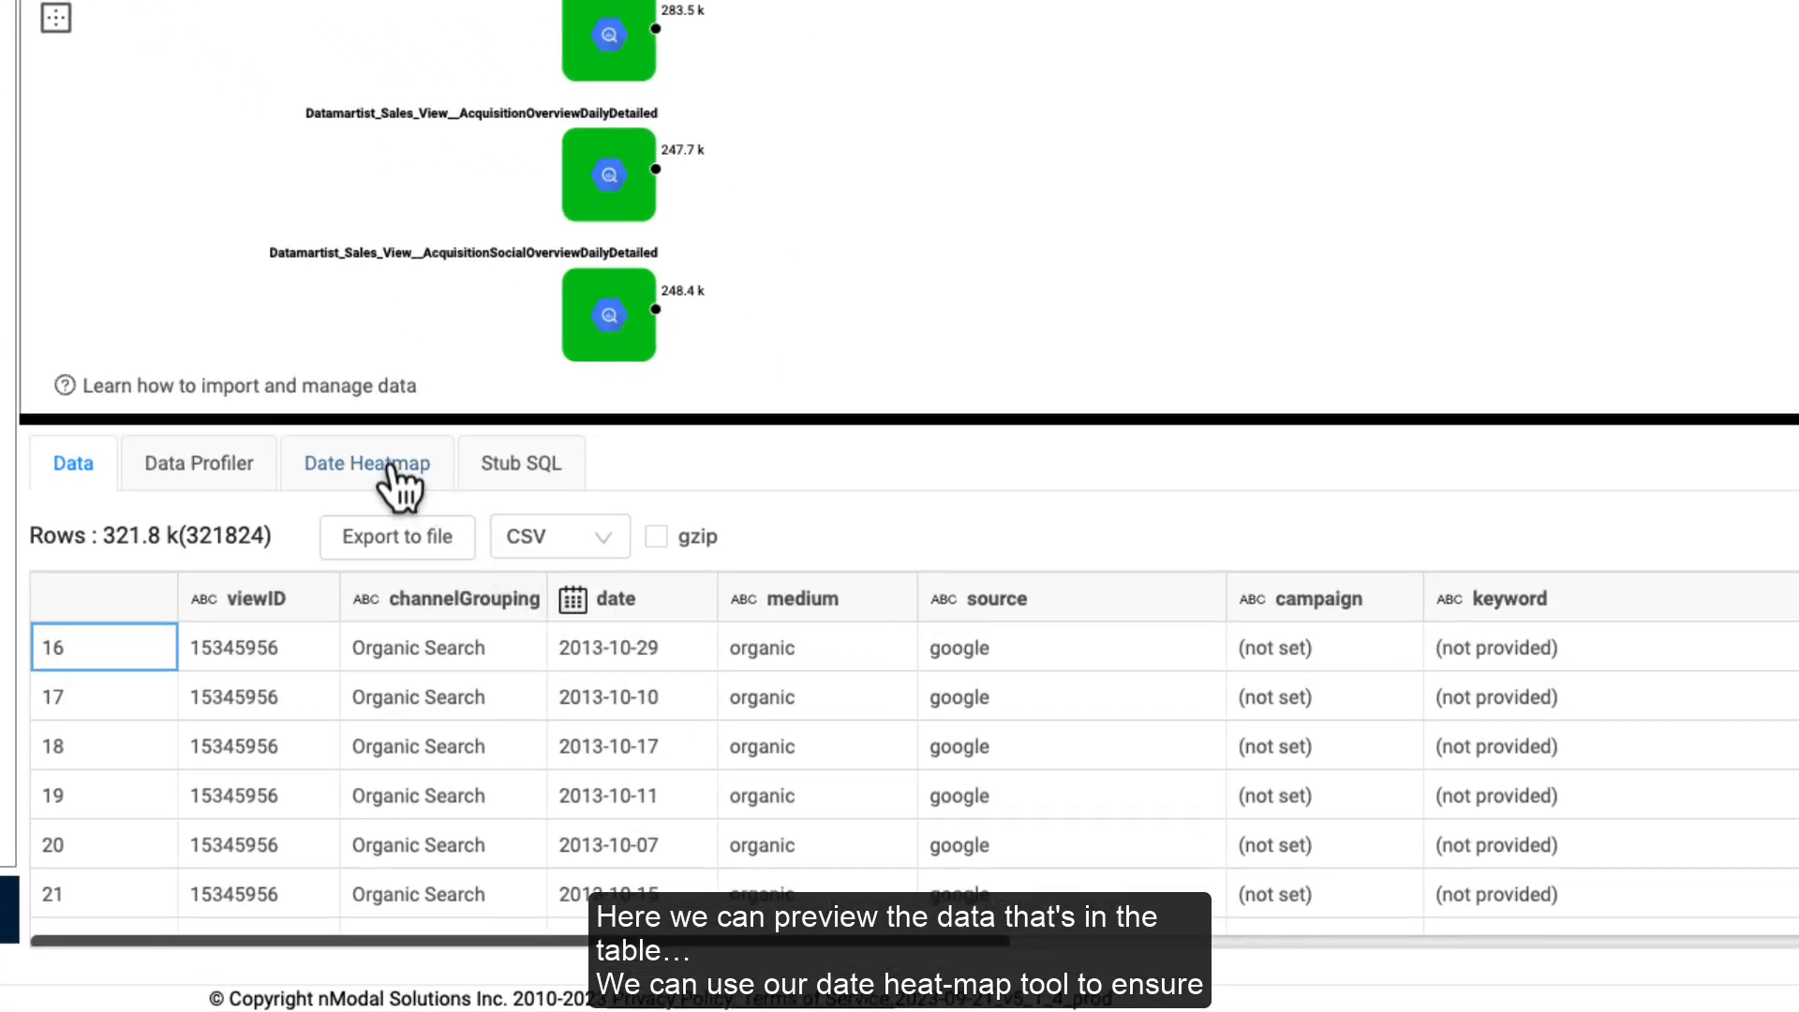
{"action": "left_click", "coordinate": [539, 550]}
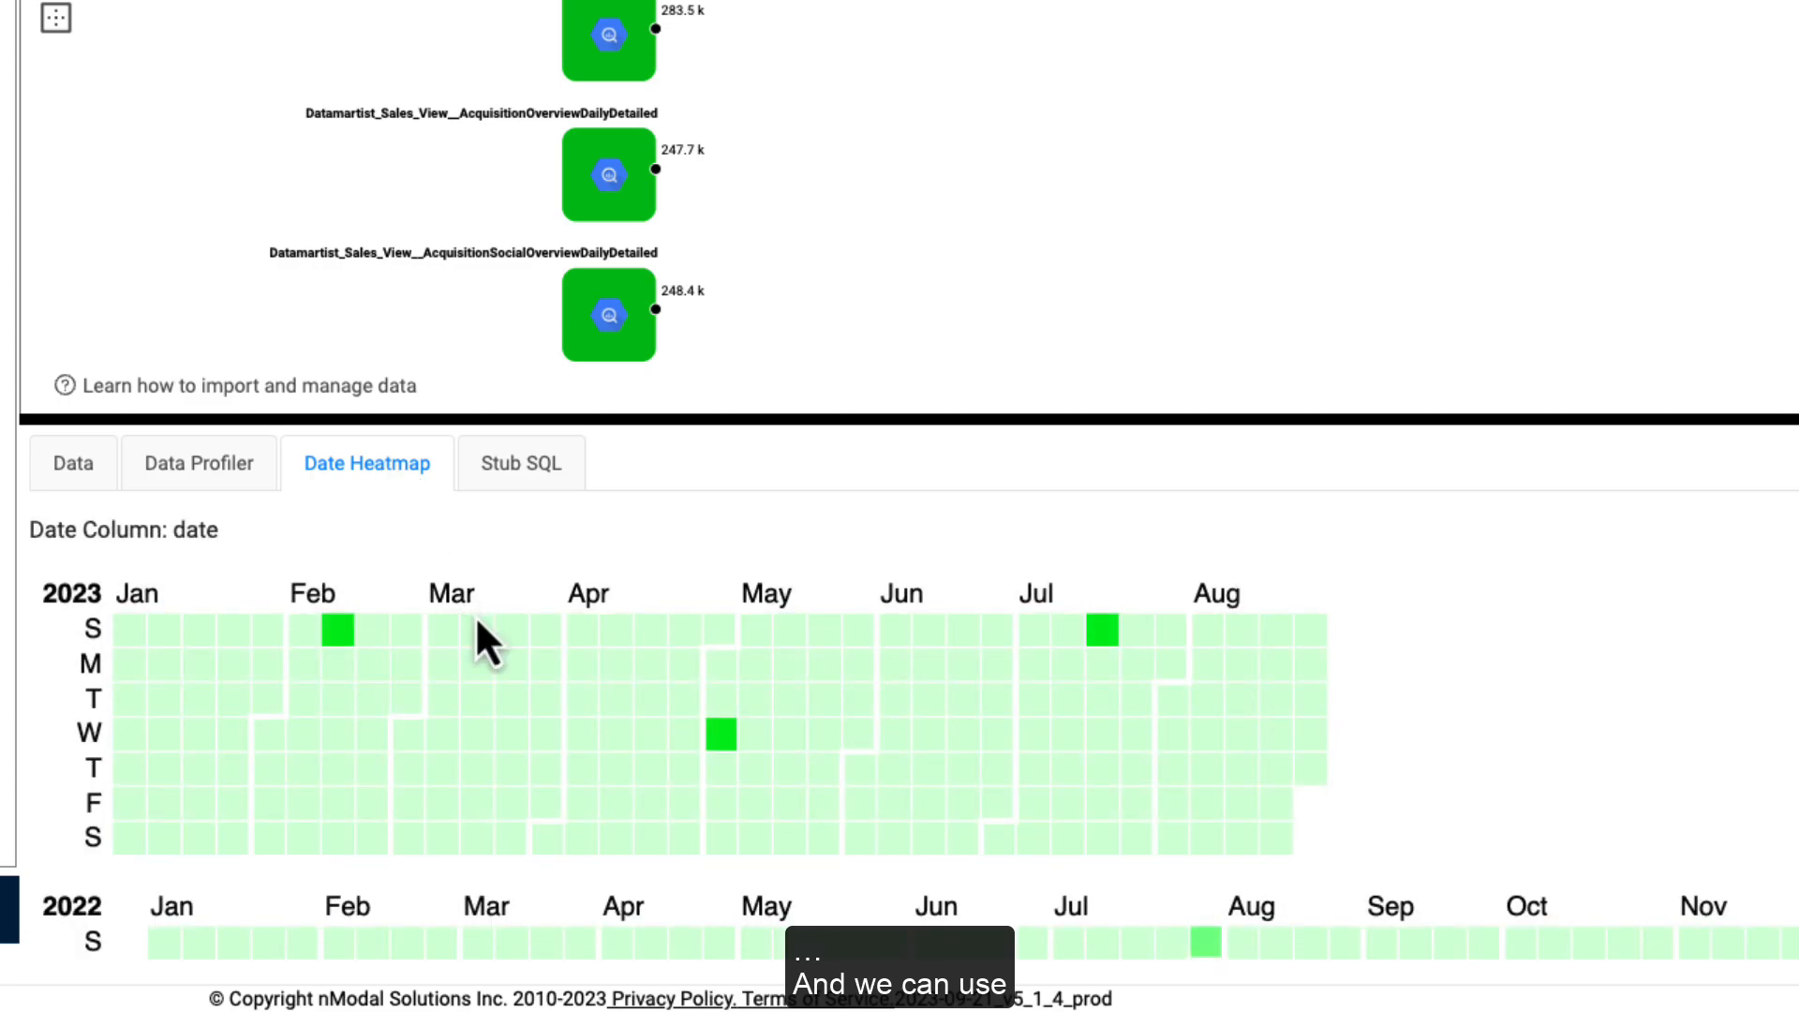
{"action": "scroll", "coordinate": [478, 628], "scroll_direction": "down", "scroll_amount": 3}
{"action": "scroll", "coordinate": [478, 628], "scroll_direction": "down", "scroll_amount": 12}
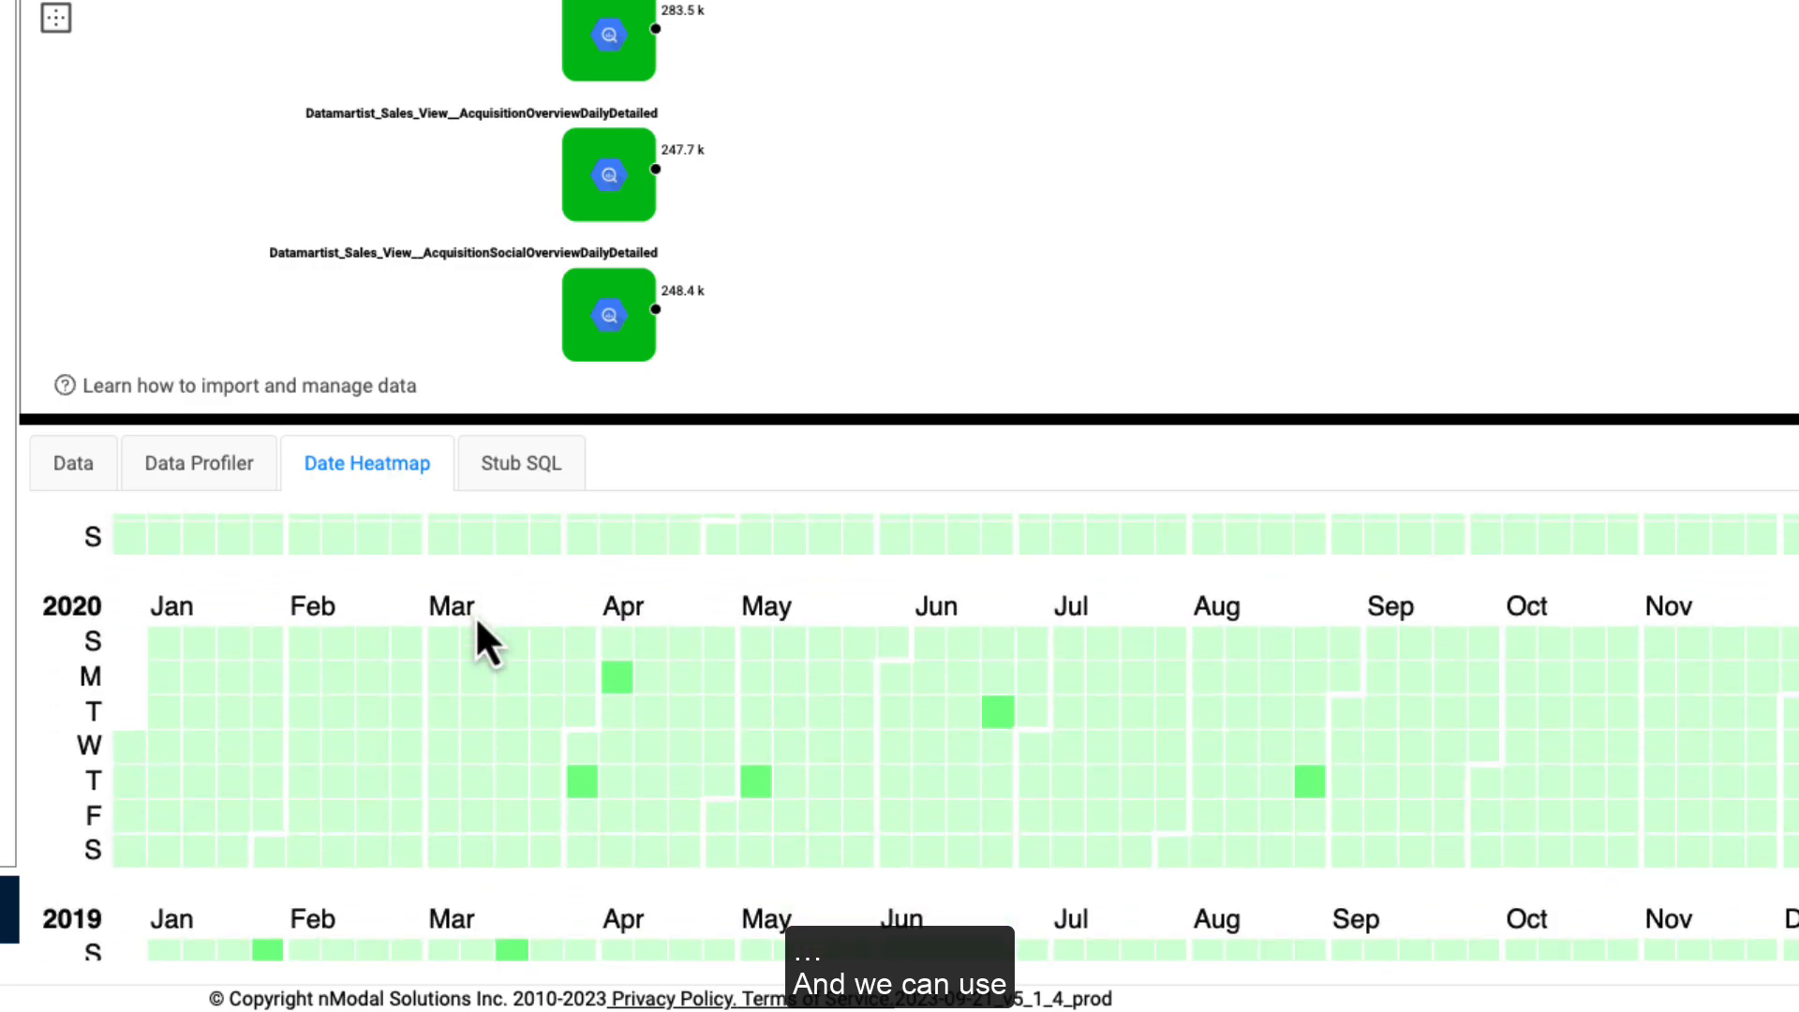
{"action": "scroll", "coordinate": [476, 620], "scroll_direction": "down", "scroll_amount": 2}
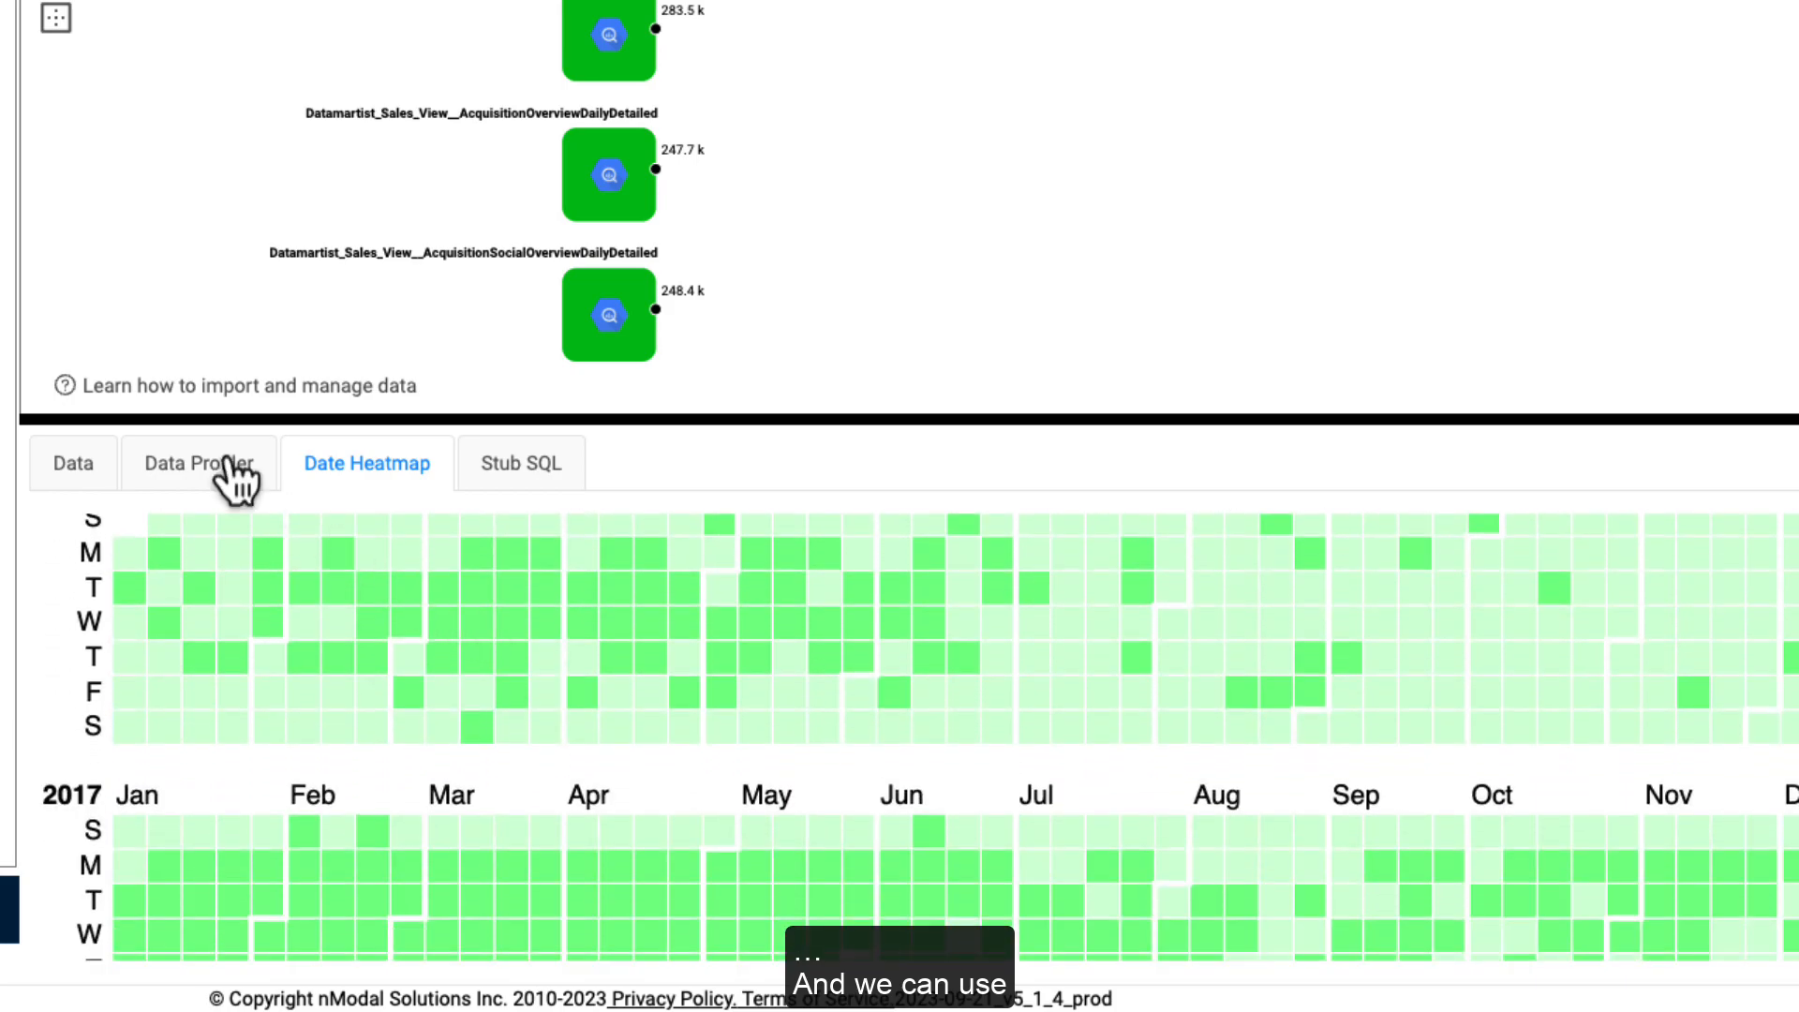
Step: Profile channelGrouping, campaign, landingPagePath and keyword in the Data Profiler, enlarging the profiler panel
{"action": "left_click", "coordinate": [173, 469]}
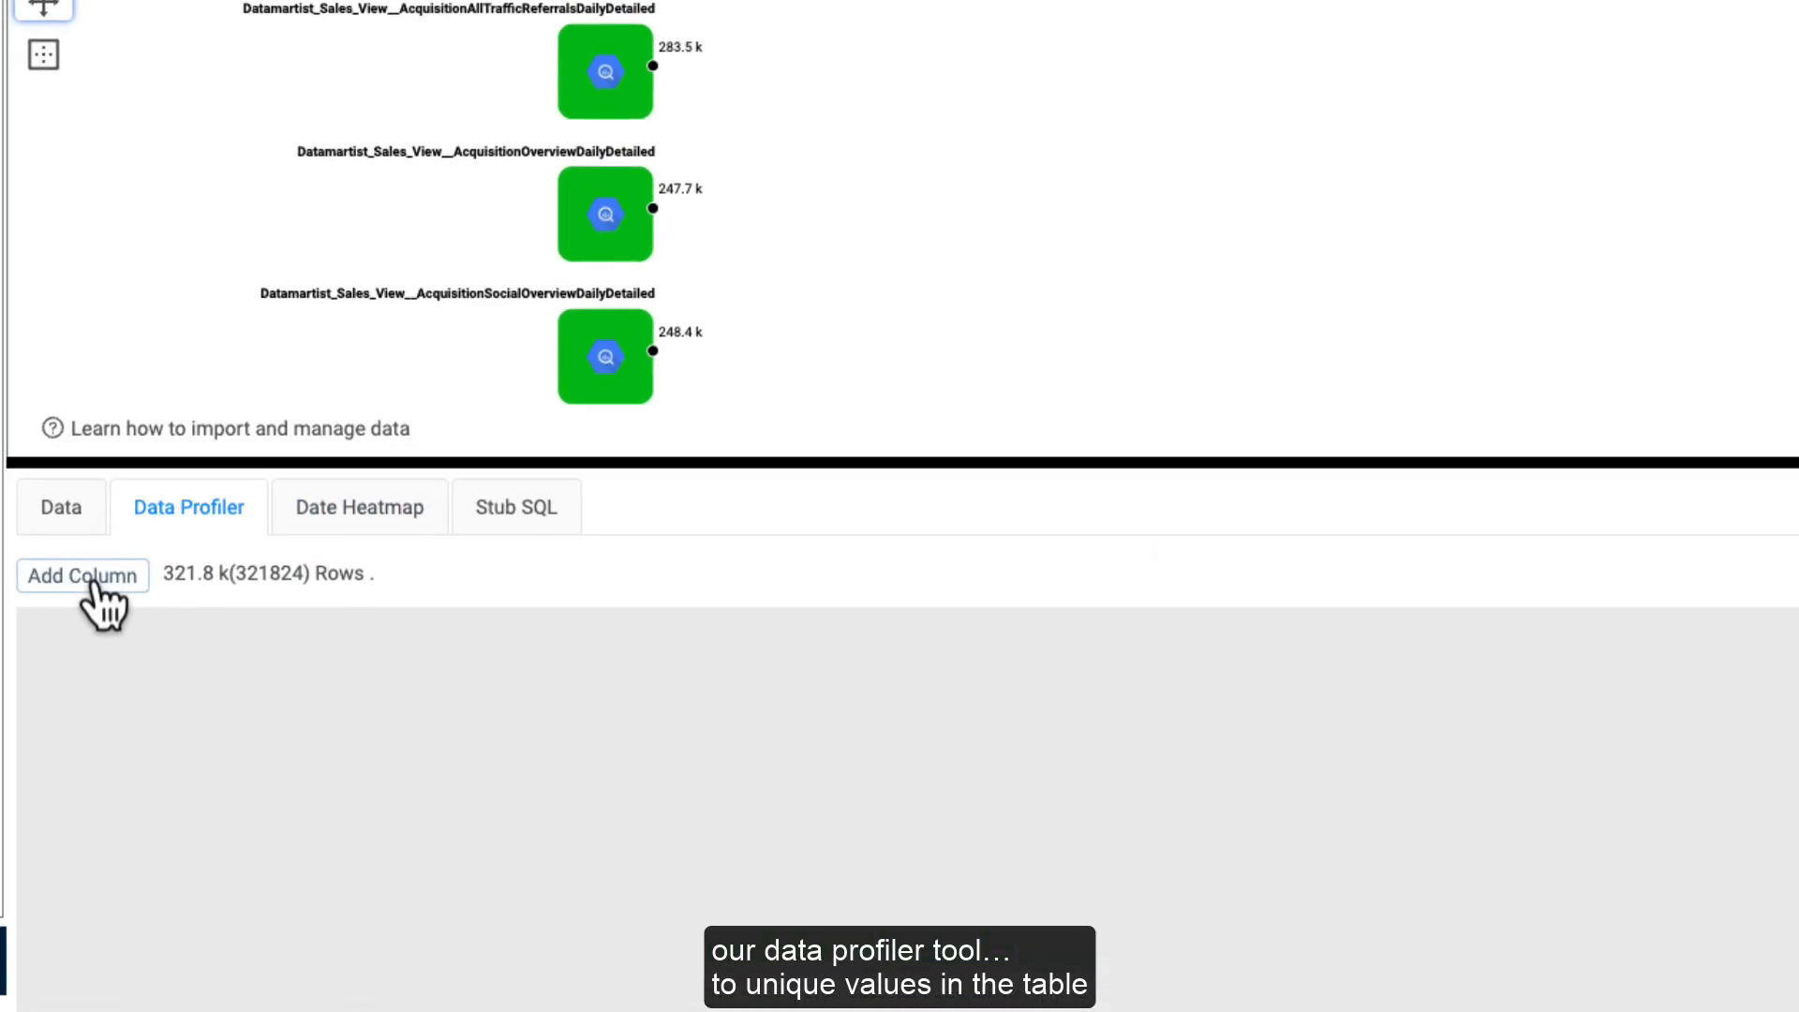
{"action": "left_click", "coordinate": [92, 527]}
{"action": "left_click", "coordinate": [292, 283]}
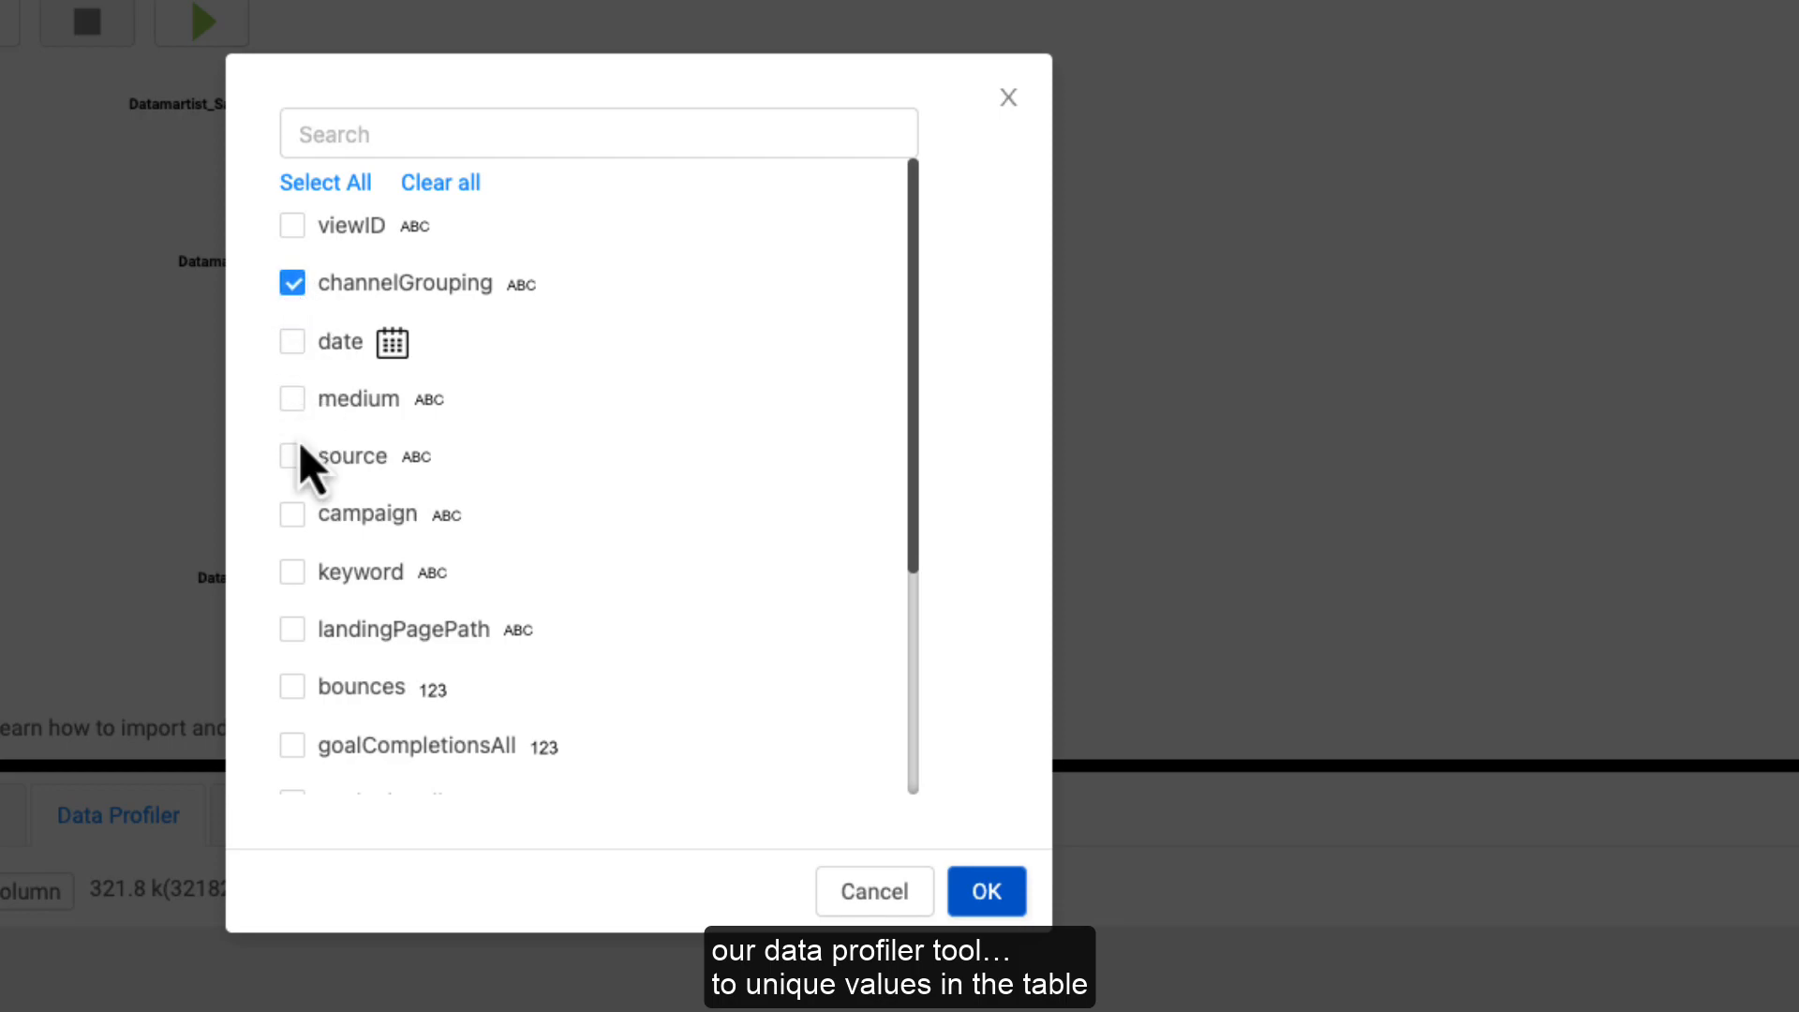
{"action": "left_click", "coordinate": [292, 515]}
{"action": "left_click", "coordinate": [293, 630]}
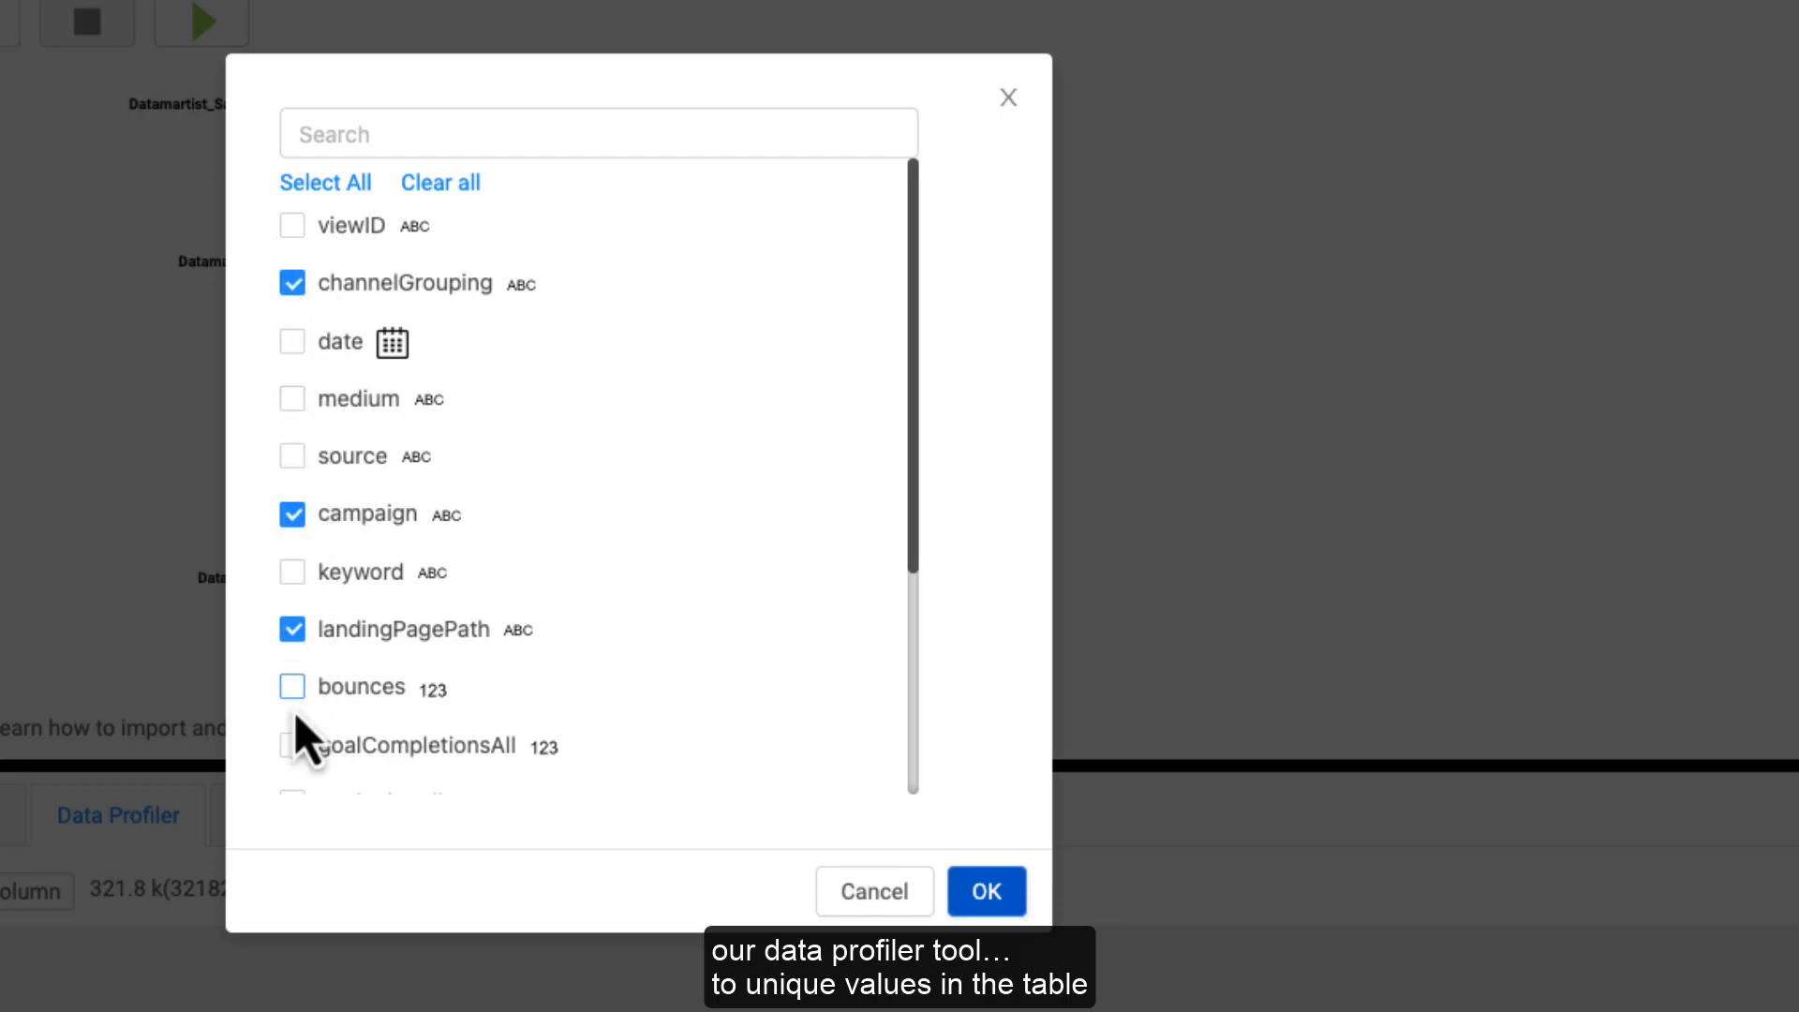
{"action": "left_click", "coordinate": [293, 572]}
{"action": "left_click", "coordinate": [987, 892]}
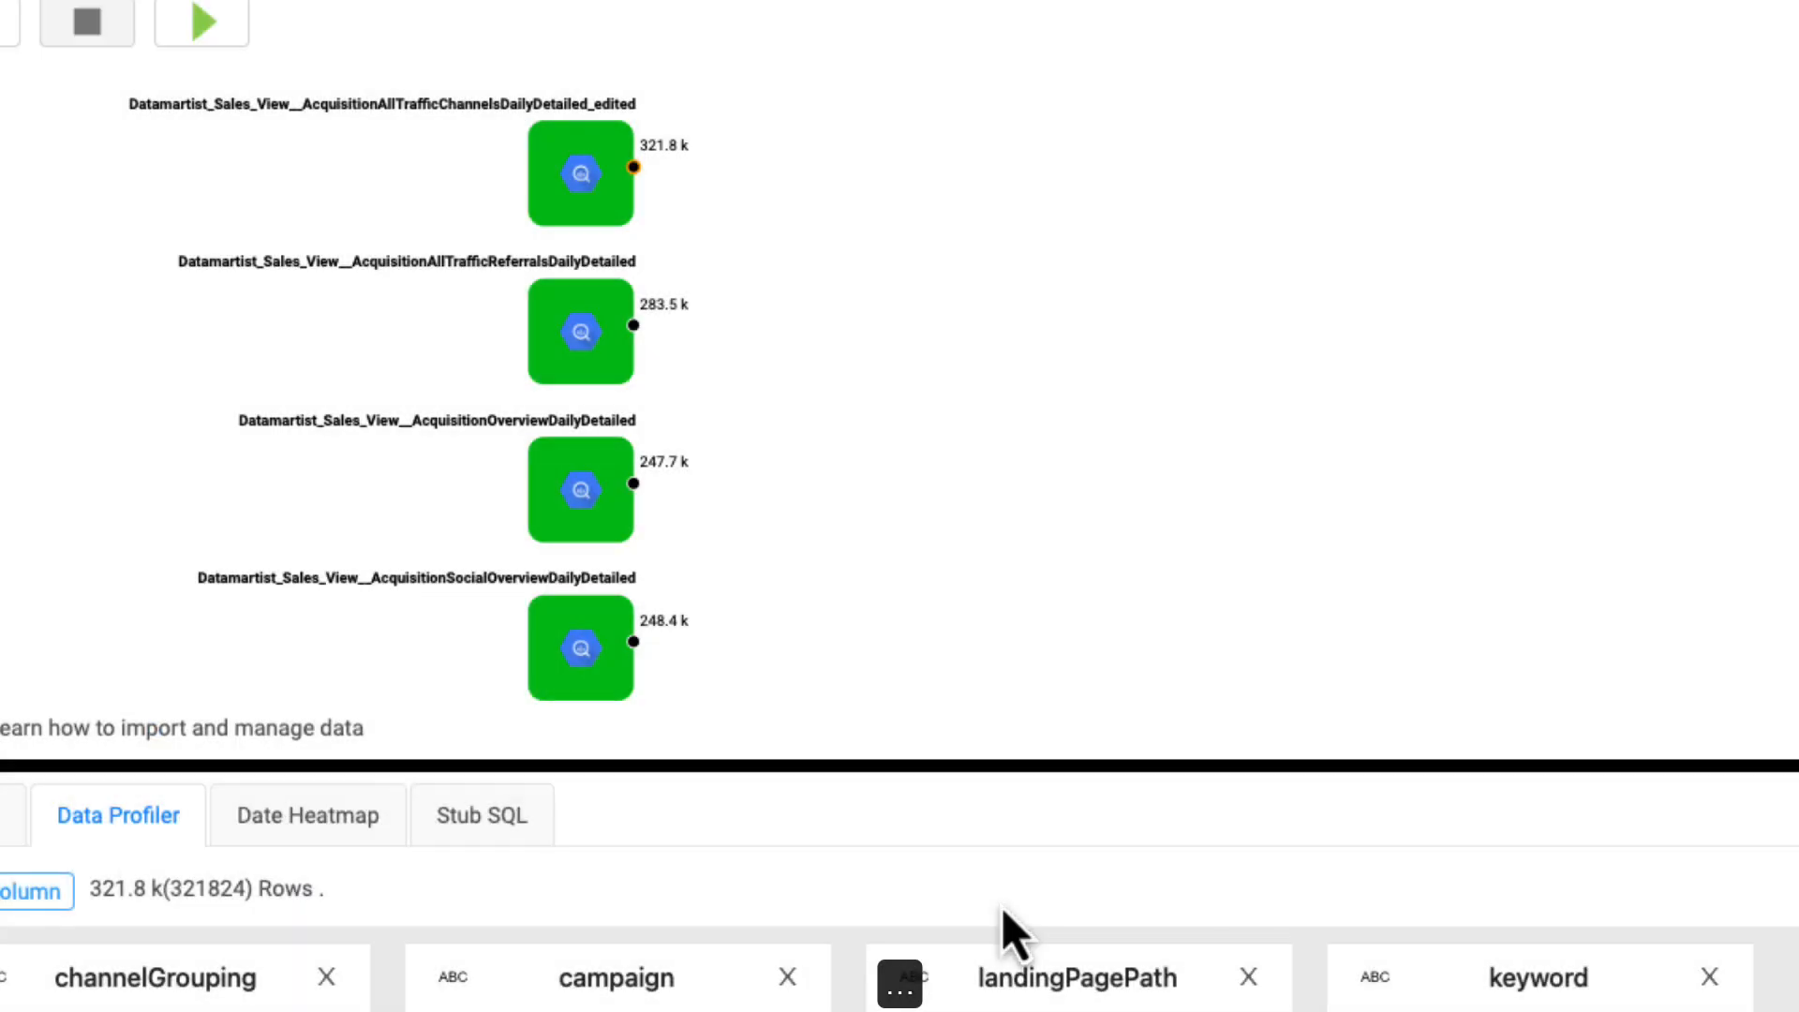
{"action": "left_click_drag", "start_coordinate": [1057, 768], "coordinate": [988, 56]}
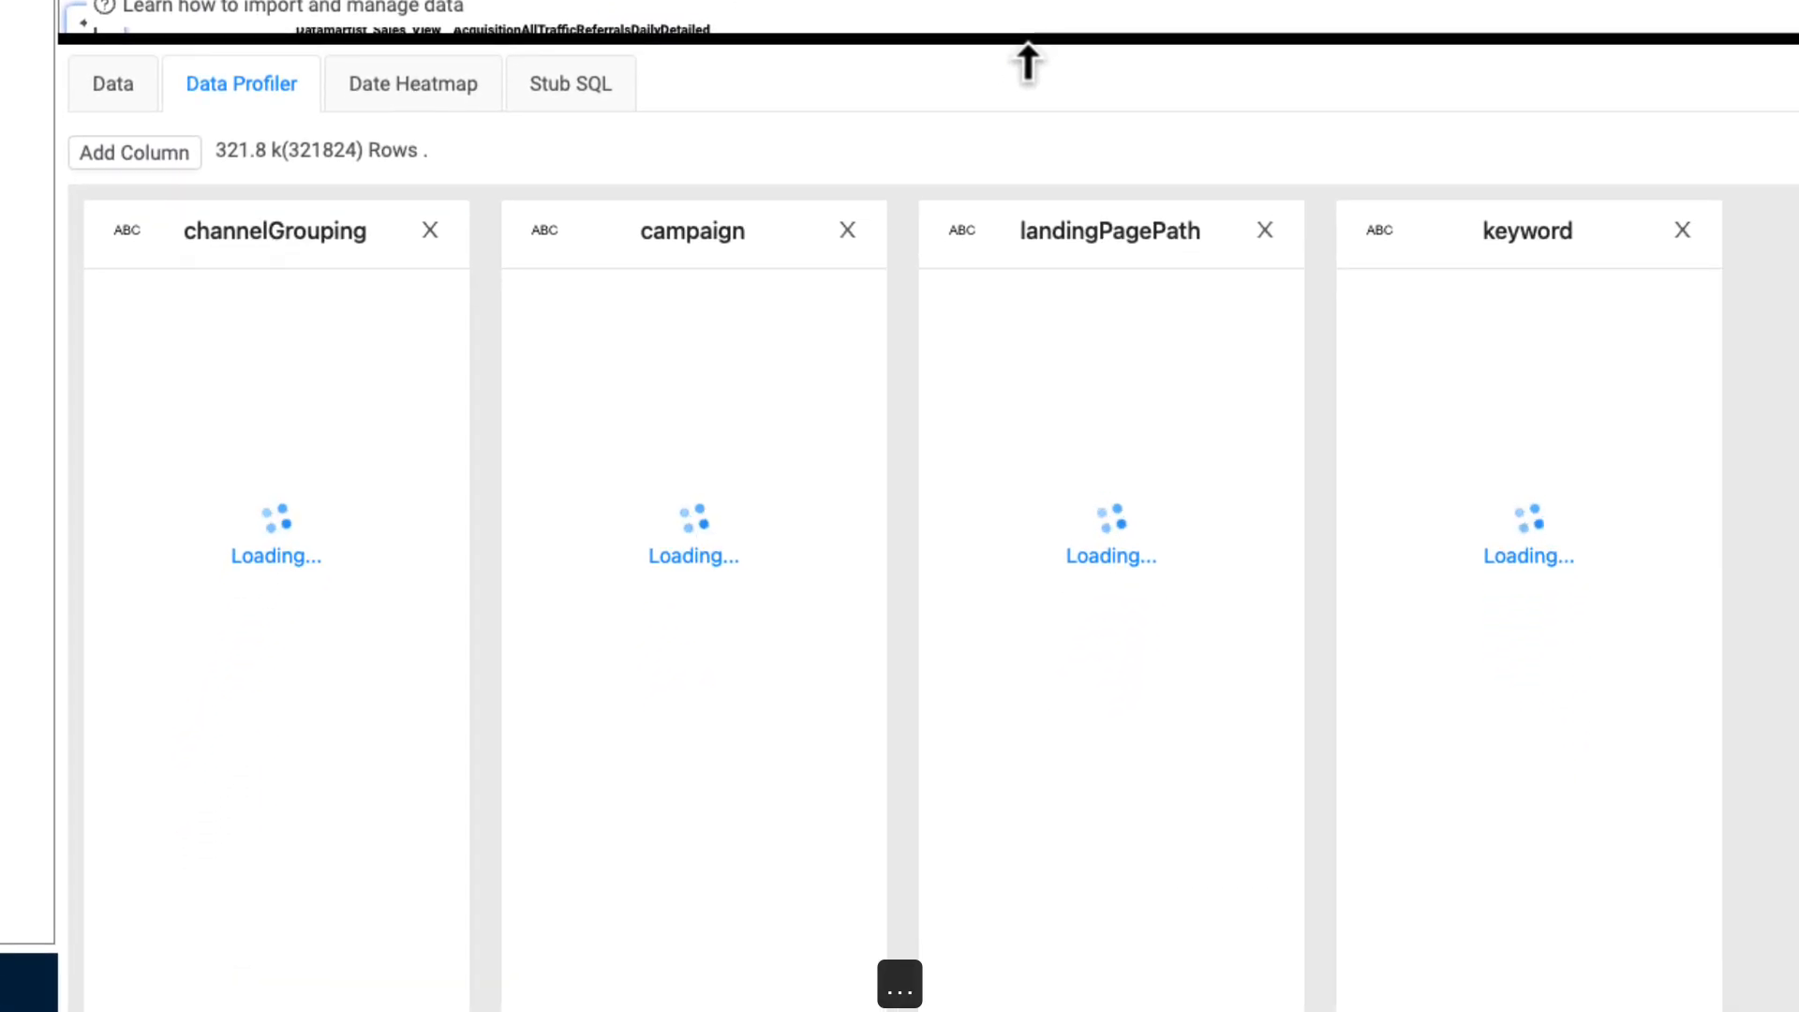